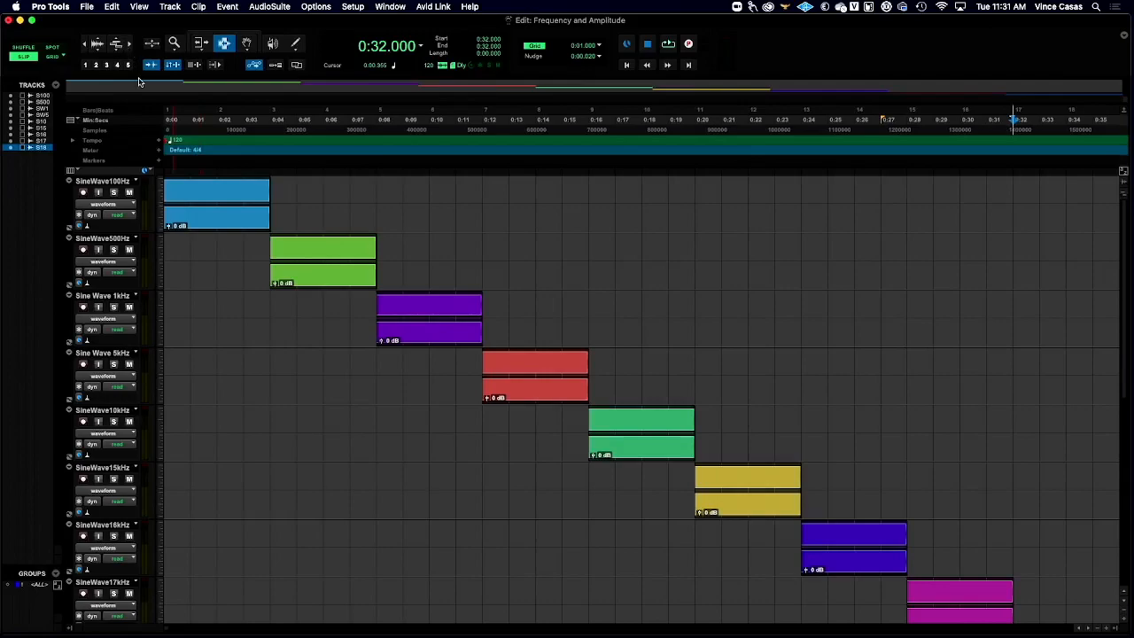
# - Magnify the timeline around the first clip and set the SineWave100Hz track height to jumbo
pyautogui.click(128, 43)
pyautogui.click(128, 43)
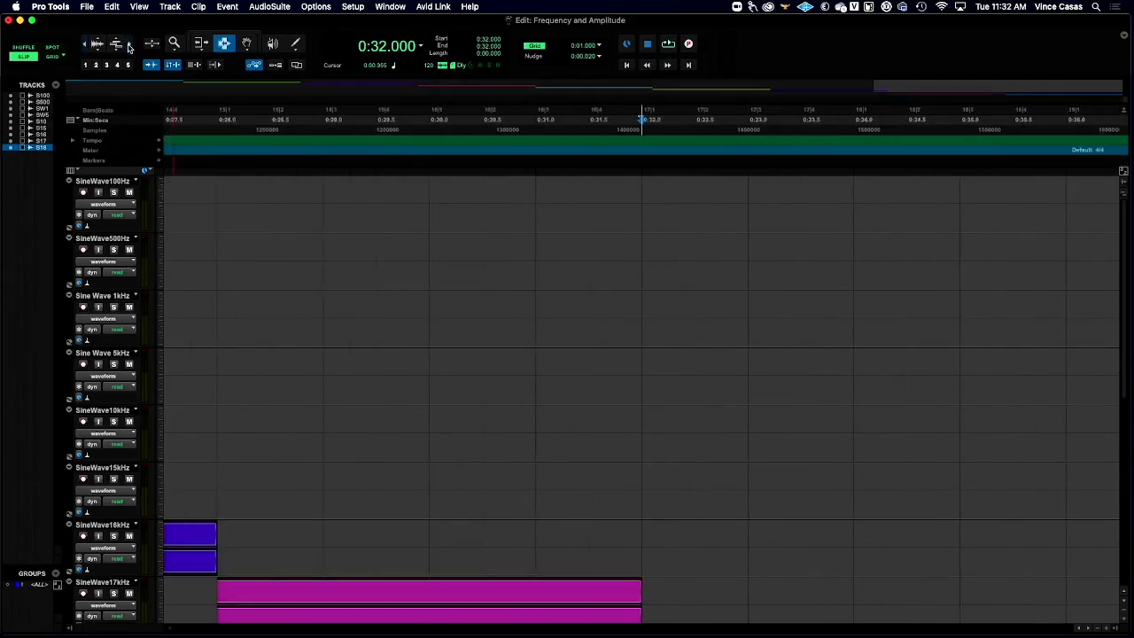
pyautogui.hscroll(-10, 236, 285)
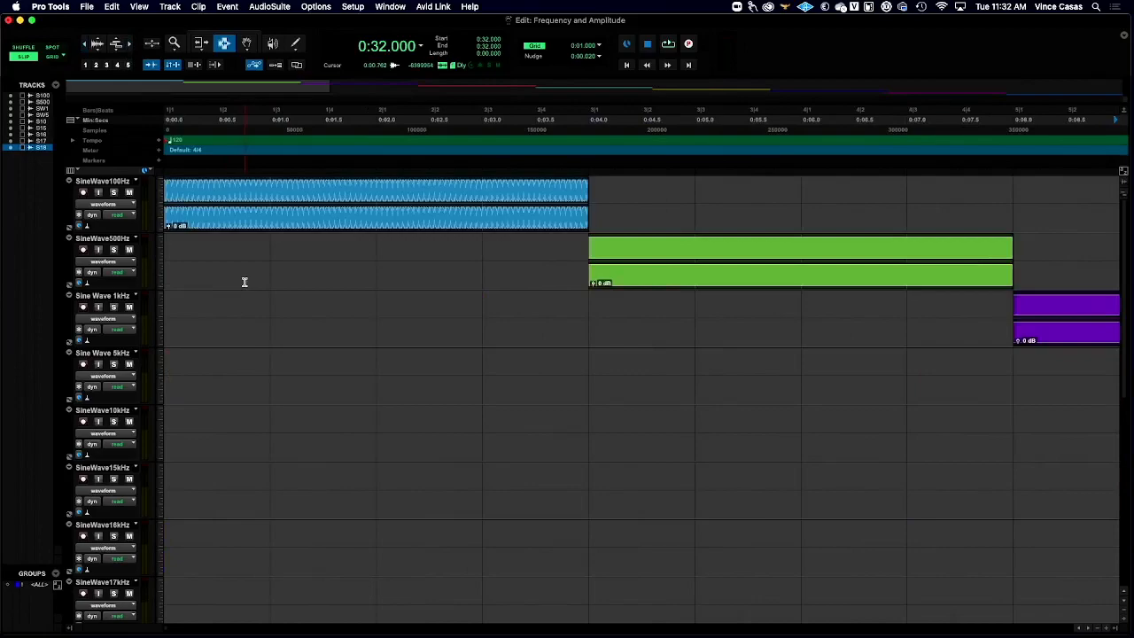
pyautogui.click(159, 190)
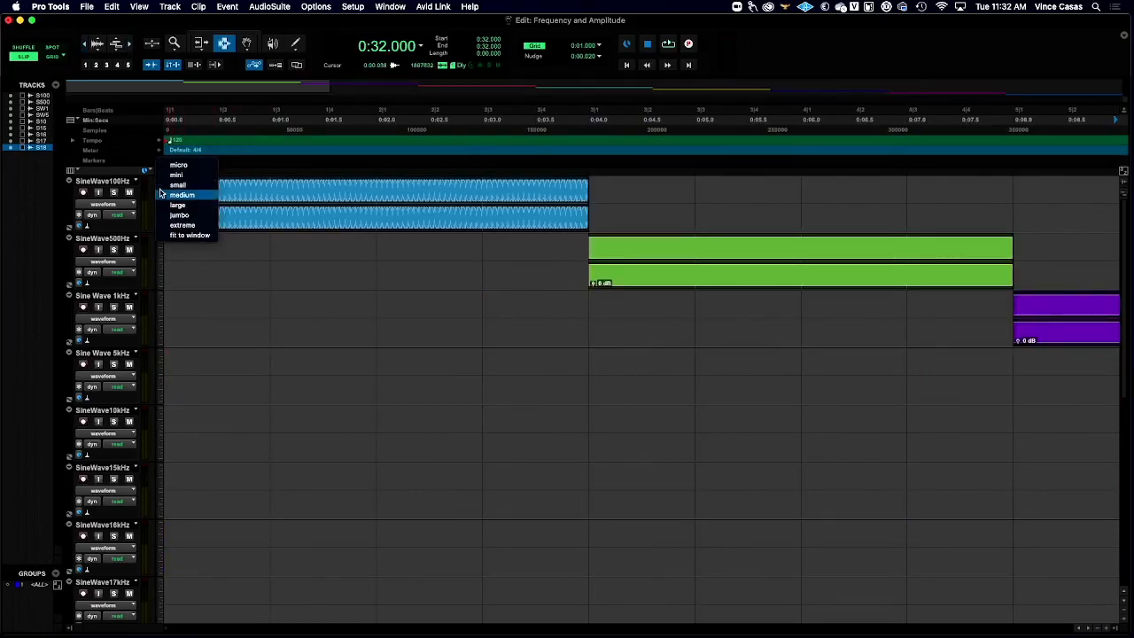
pyautogui.click(171, 217)
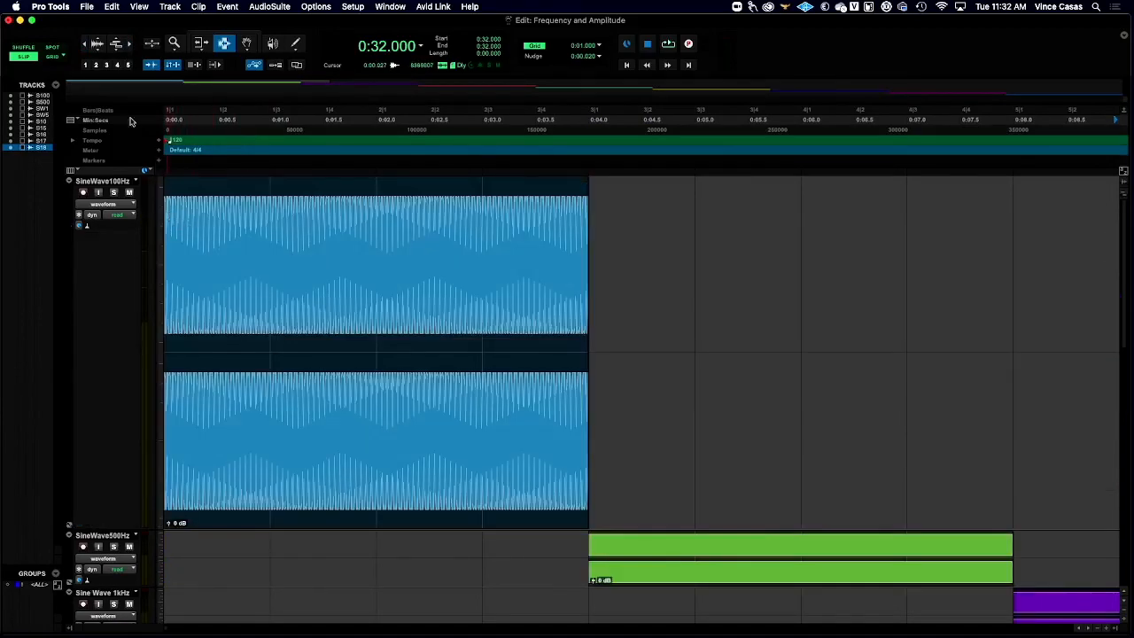
# - Mark one full cycle of the 100 Hz waveform as a 0.010 s selection, and extend it to eight cycles, 0.080 s
pyautogui.click(128, 44)
pyautogui.click(128, 44)
pyautogui.click(128, 44)
pyautogui.click(128, 44)
pyautogui.hscroll(-10, 222, 213)
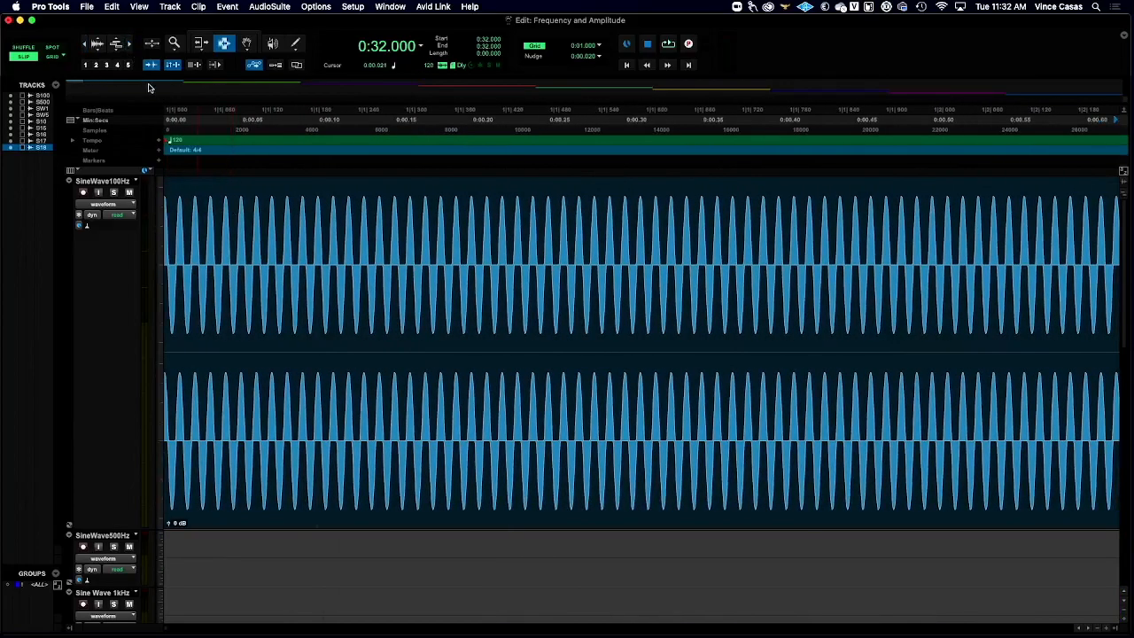
pyautogui.click(128, 45)
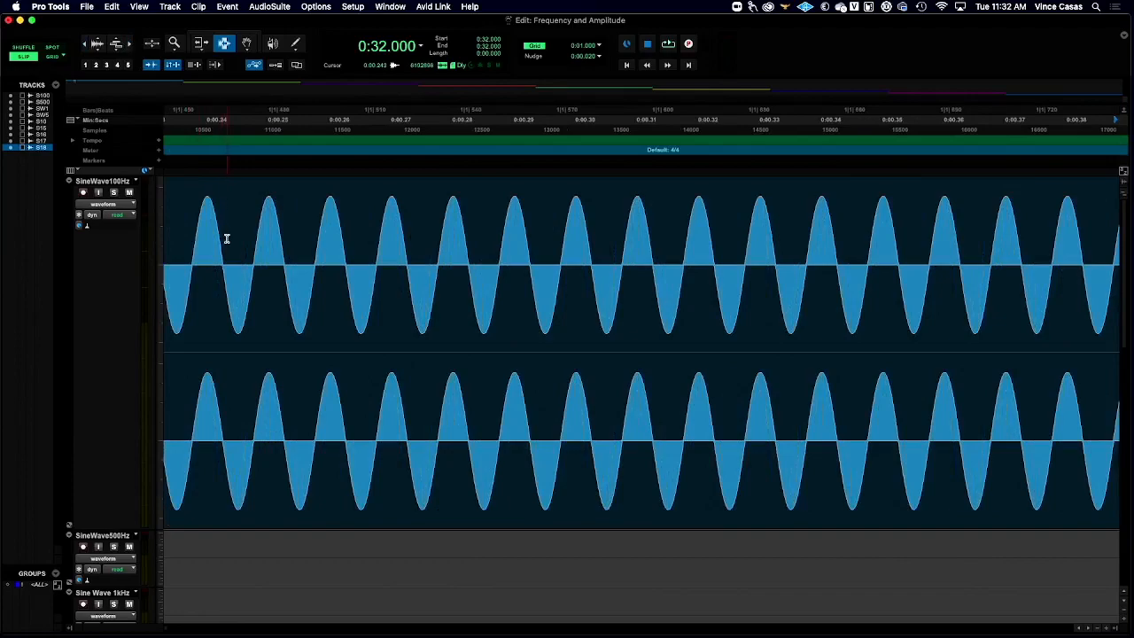
pyautogui.moveTo(222, 257); pyautogui.dragTo(283, 254)
pyautogui.click(223, 261)
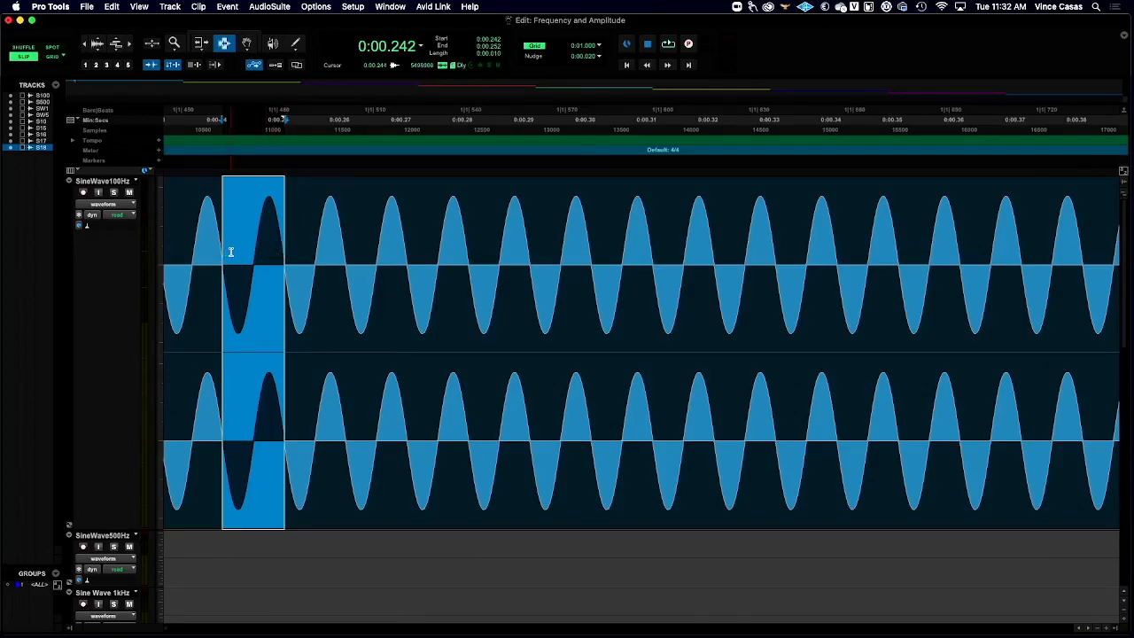
pyautogui.moveTo(222, 264); pyautogui.dragTo(714, 283)
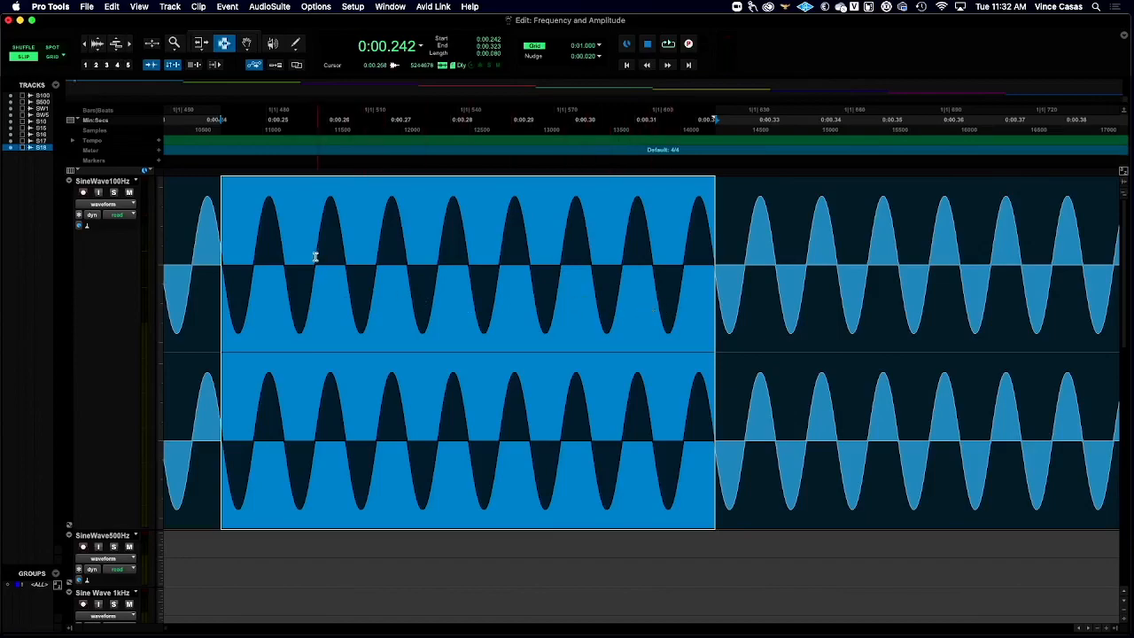
# - Try lowering the 100 Hz clip's gain to -4.6 dB, and reset it to 0 dB
pyautogui.hscroll(-10, 239, 470)
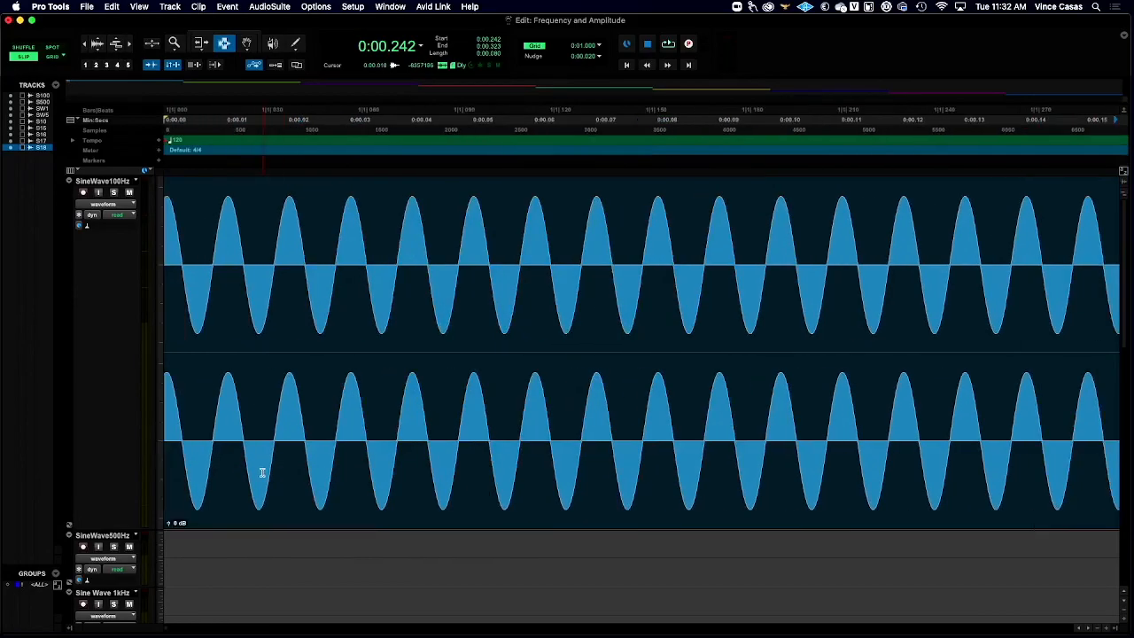
pyautogui.moveTo(171, 526)
pyautogui.mouseDown()
pyautogui.moveTo(171, 542)
pyautogui.moveTo(171, 514)
pyautogui.moveTo(171, 529)
pyautogui.mouseUp()
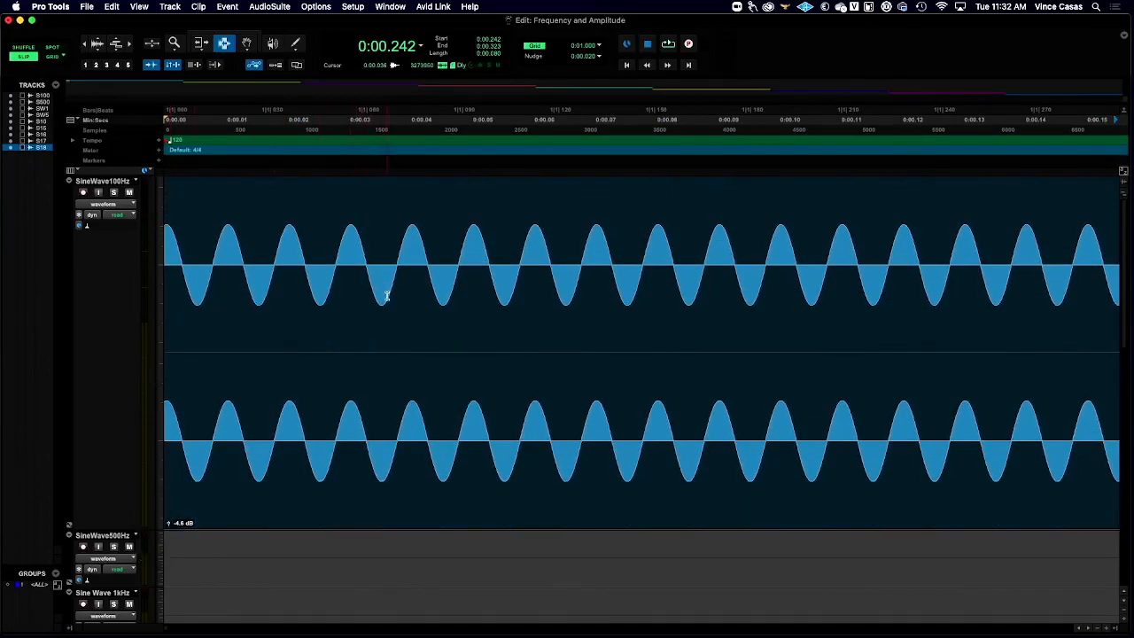
pyautogui.moveTo(171, 526); pyautogui.dragTo(171, 527)
pyautogui.keyDown('alt'); pyautogui.click(171, 527); pyautogui.keyUp('alt')
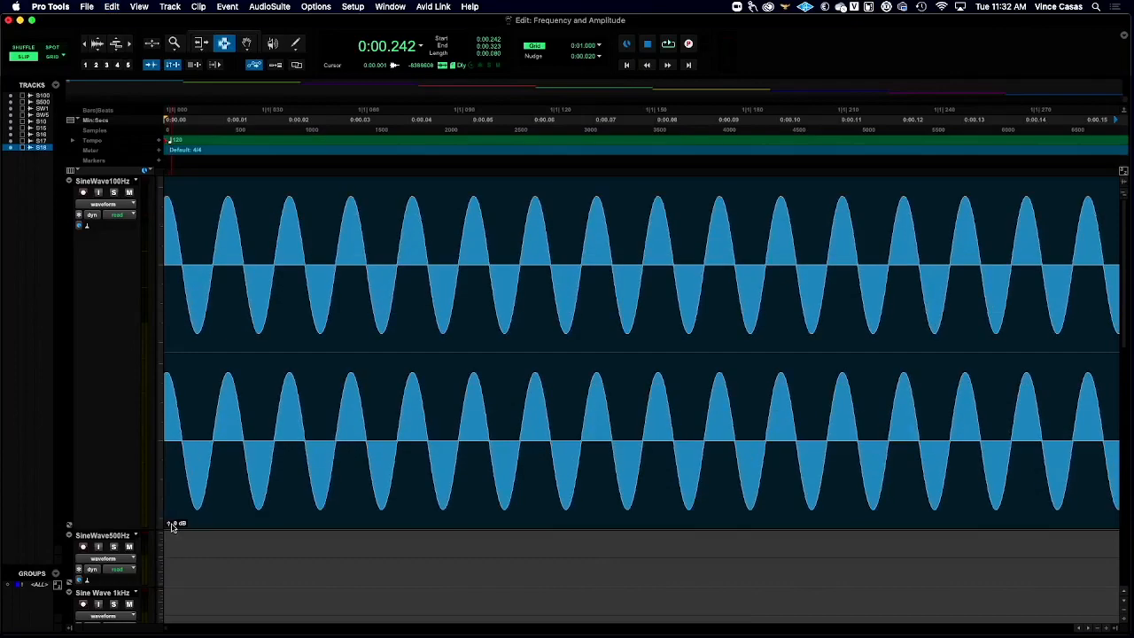
pyautogui.click(376, 248)
pyautogui.click(369, 248)
pyautogui.click(343, 213)
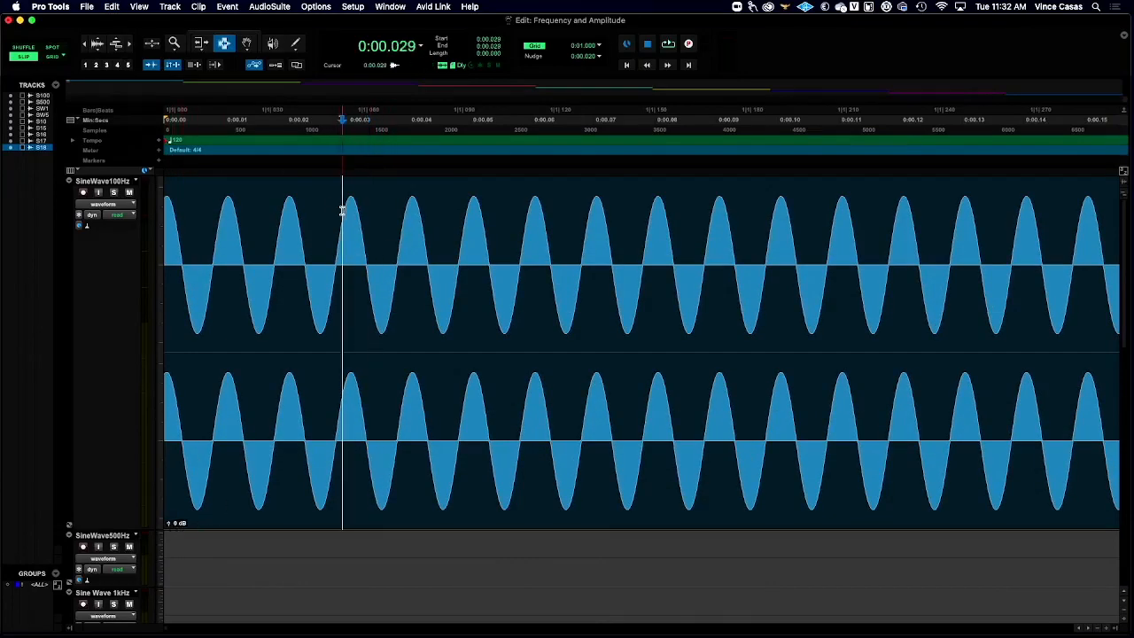
pyautogui.click(340, 221)
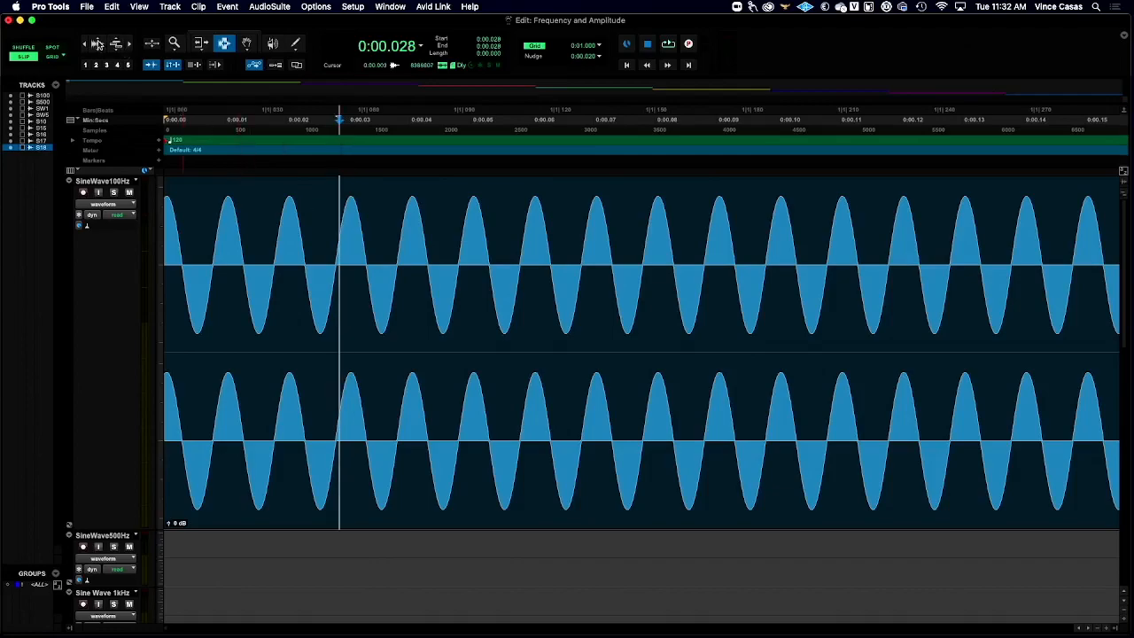
# - Select the first second of the 100 Hz clip, with start 0:00.000 and length 0:01.000
pyautogui.click(85, 45)
pyautogui.click(85, 46)
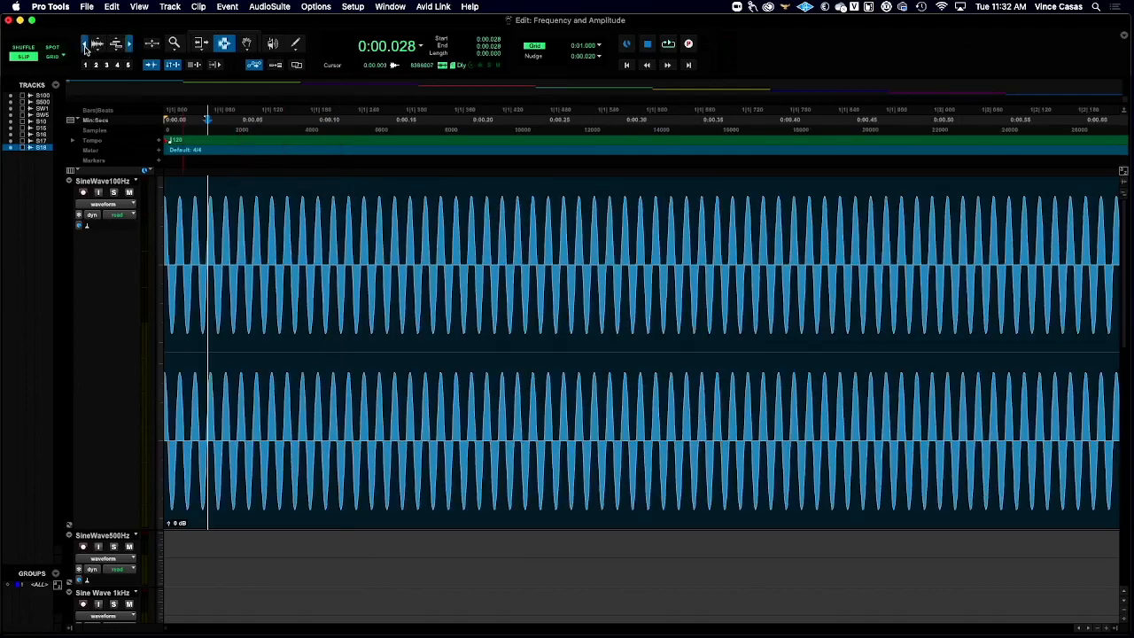
pyautogui.click(85, 45)
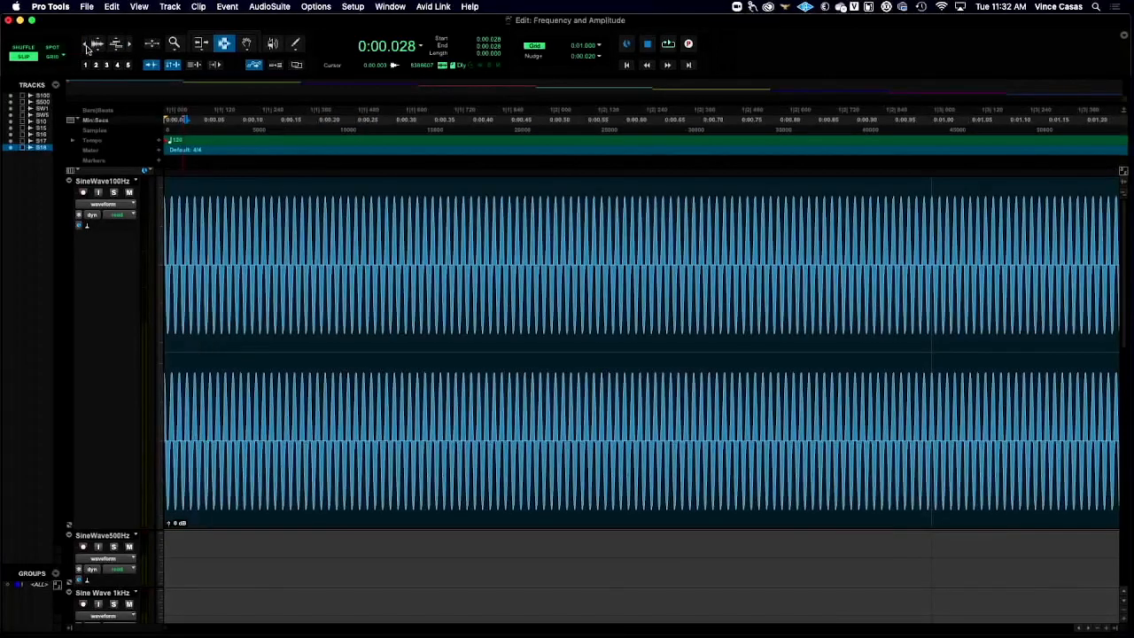
pyautogui.click(423, 47)
pyautogui.click(441, 44)
pyautogui.press('Return')
pyautogui.write('1')
pyautogui.press('Return')
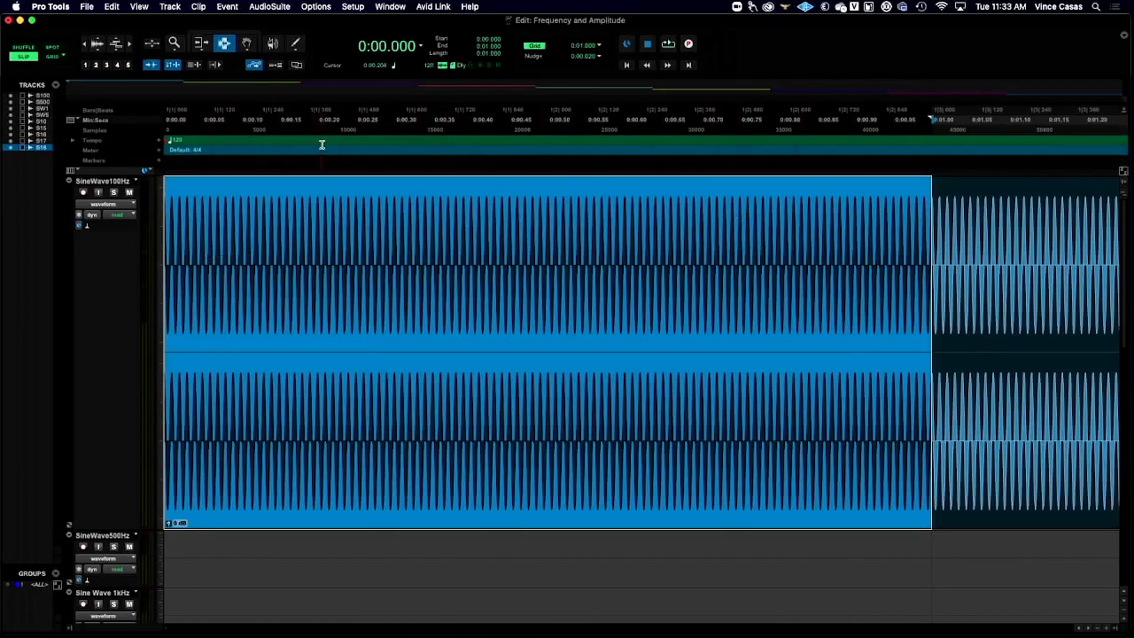
# - Play the start of the selected 100 Hz second and stop playback
pyautogui.press('space')
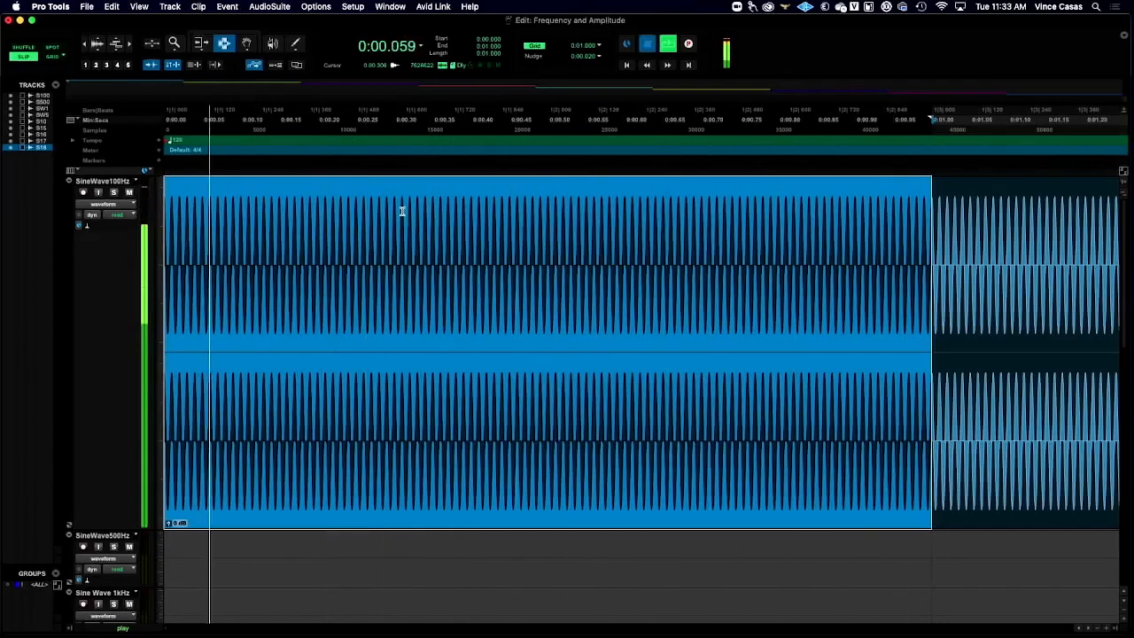
pyautogui.press('space')
pyautogui.hscroll(1, 347, 280)
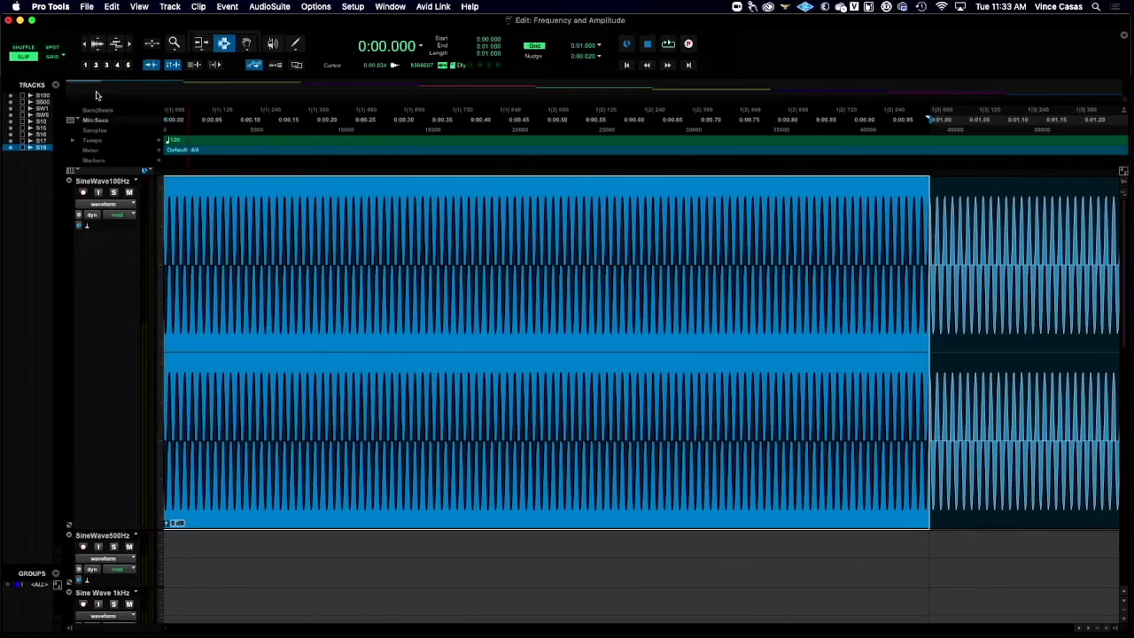
# - Place the edit cursor just inside the start of the SineWave18kHz clip, at 0:32.441
pyautogui.click(84, 45)
pyautogui.click(84, 45)
pyautogui.click(84, 44)
pyautogui.click(85, 44)
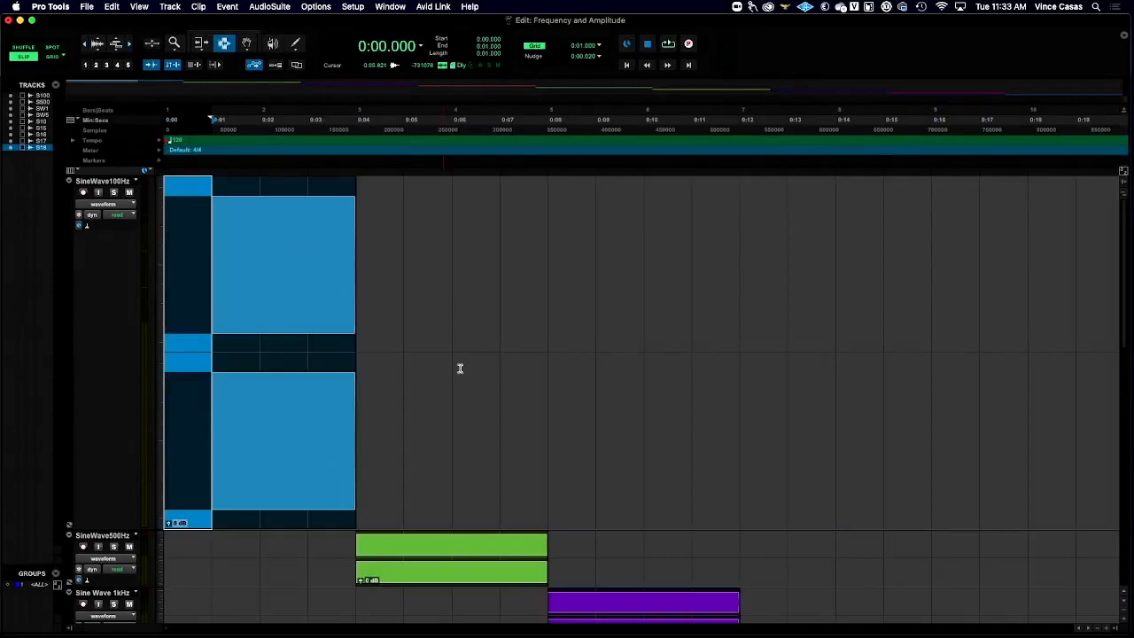
pyautogui.scroll(-10, 456, 367)
pyautogui.hscroll(15, 451, 353)
pyautogui.scroll(3, 451, 355)
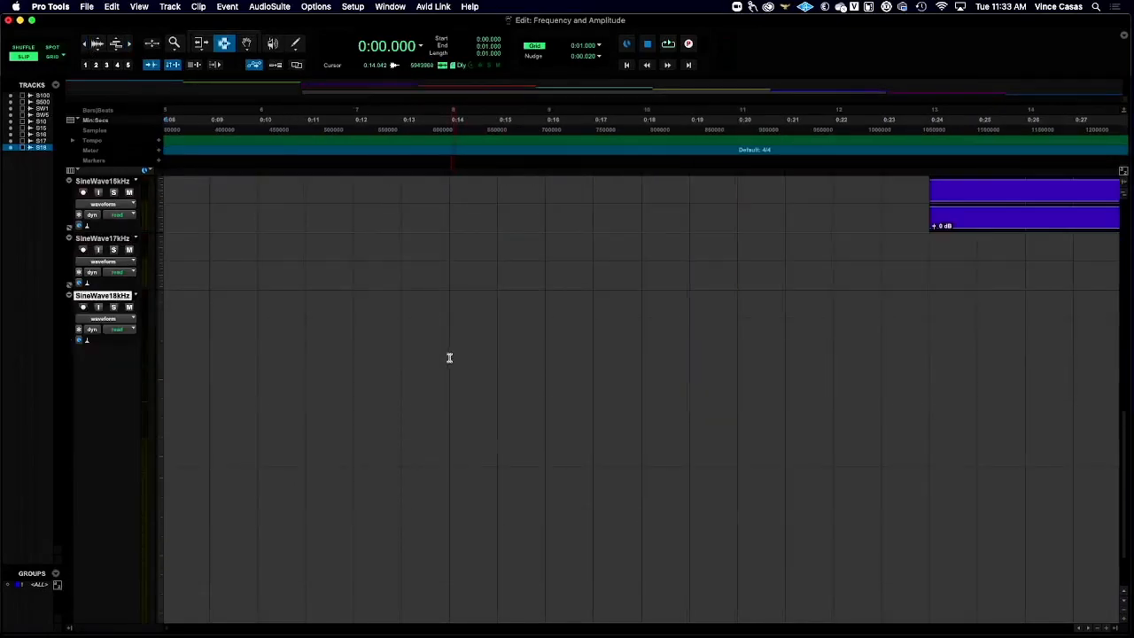
pyautogui.scroll(2, 449, 356)
pyautogui.hscroll(-8, 448, 355)
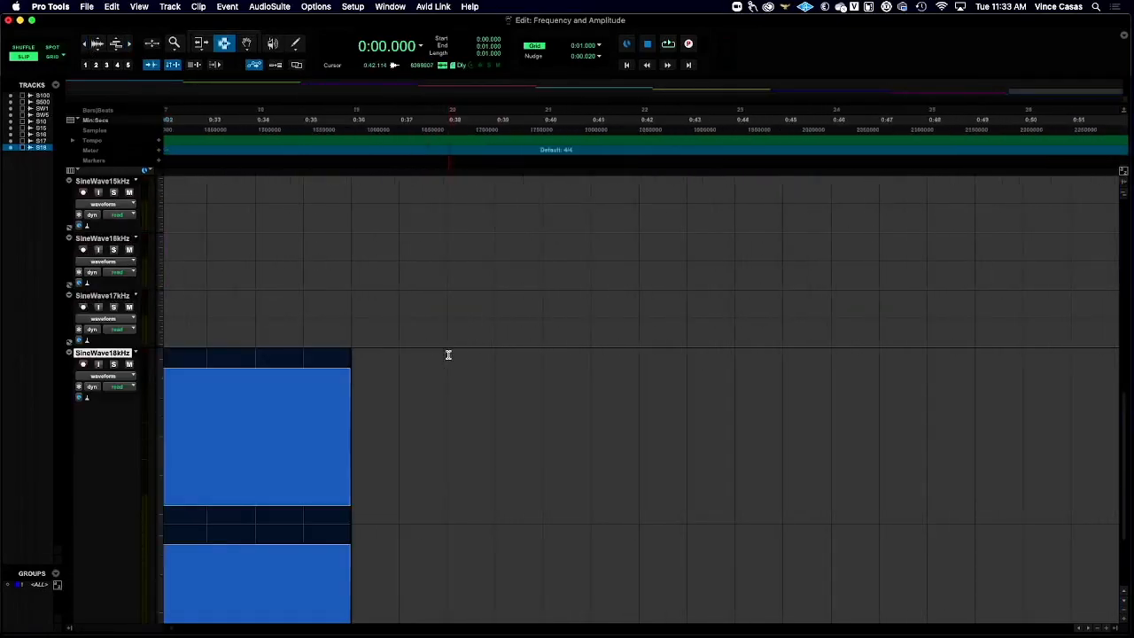
pyautogui.click(405, 397)
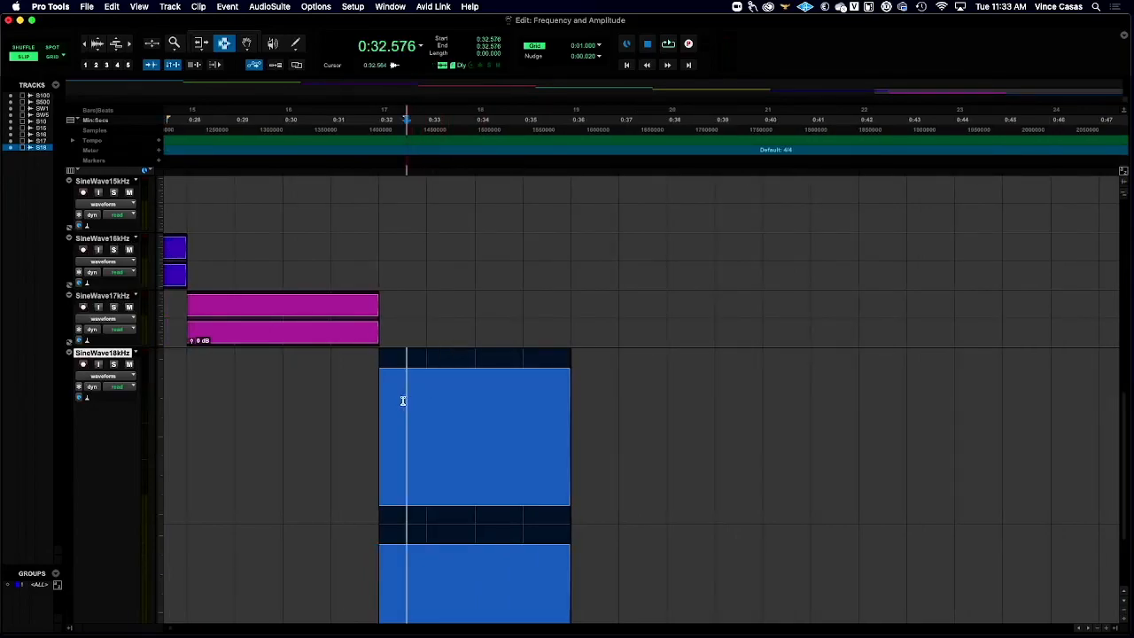
pyautogui.moveTo(372, 385); pyautogui.dragTo(401, 387)
pyautogui.click(400, 387)
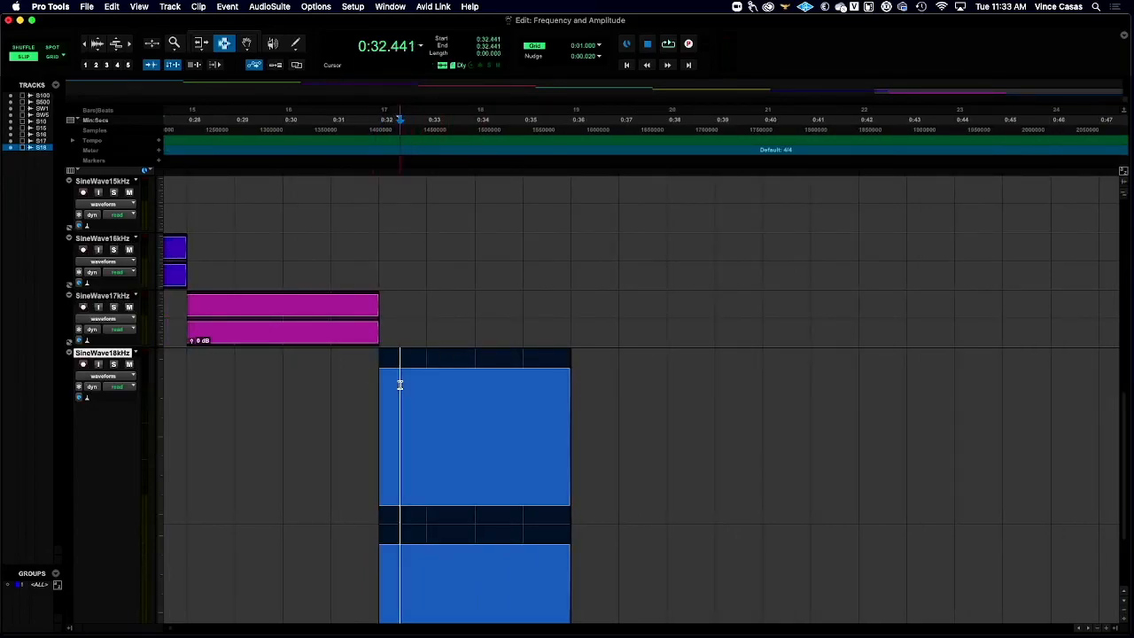
# - Set the selection length on the 18 kHz clip to 0:01.000
pyautogui.click(485, 55)
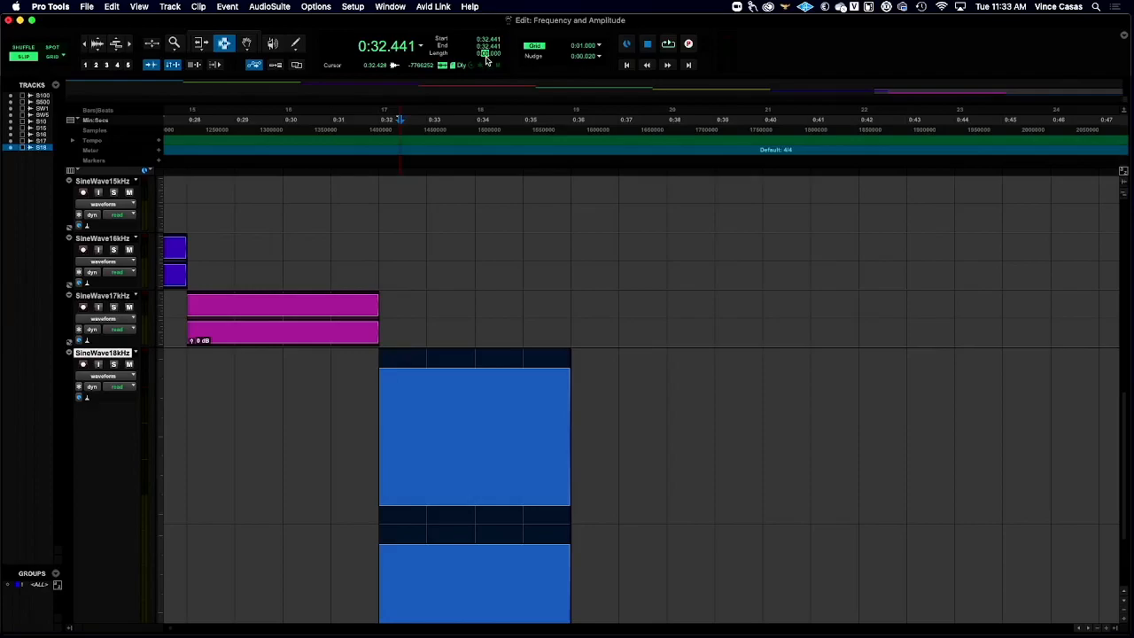
pyautogui.write('1')
pyautogui.press('Return')
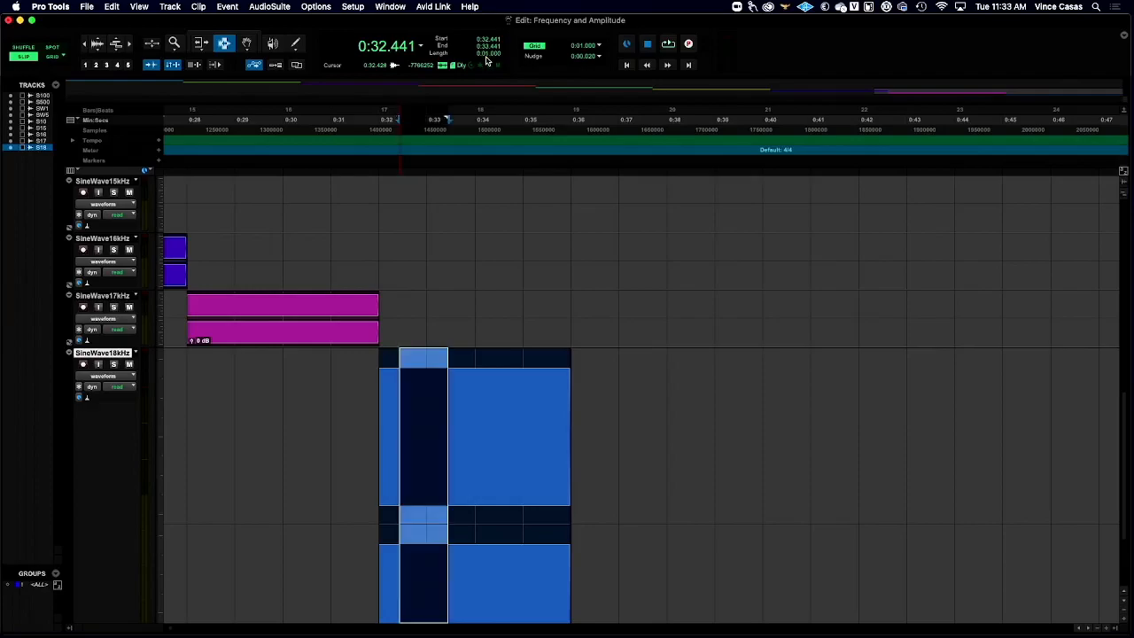
# - Examine the 18 kHz waveform's cycles at close magnification around the start of the selection
pyautogui.click(131, 46)
pyautogui.click(131, 46)
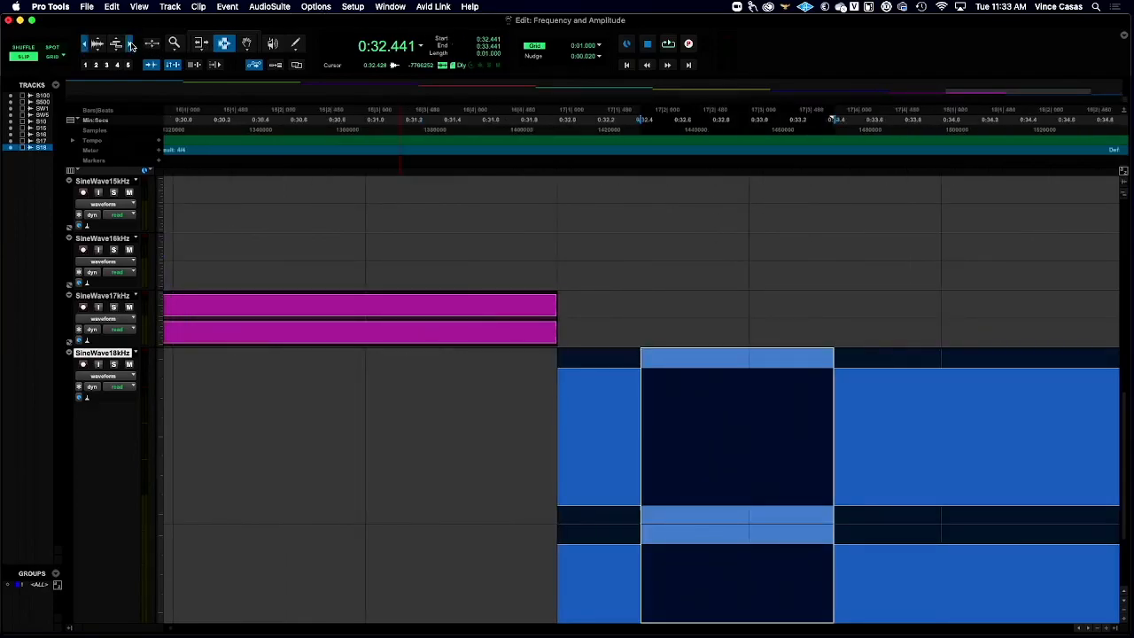
pyautogui.click(131, 46)
pyautogui.click(131, 46)
pyautogui.click(131, 46)
pyautogui.click(131, 46)
pyautogui.click(131, 46)
pyautogui.click(131, 46)
pyautogui.click(131, 46)
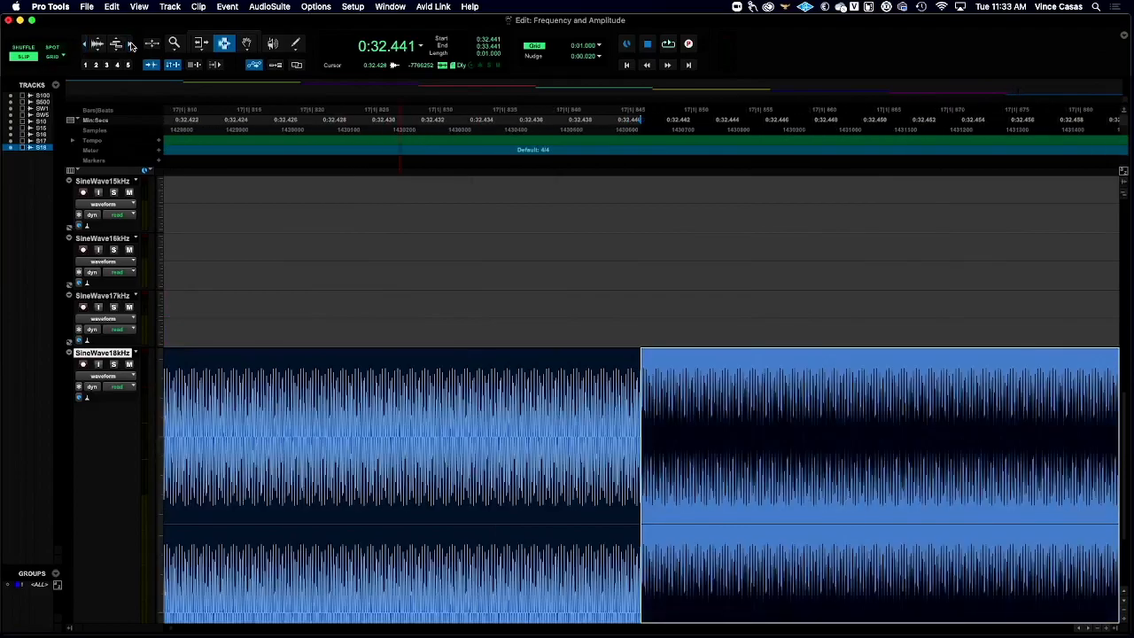
pyautogui.click(131, 46)
pyautogui.hscroll(10, 577, 316)
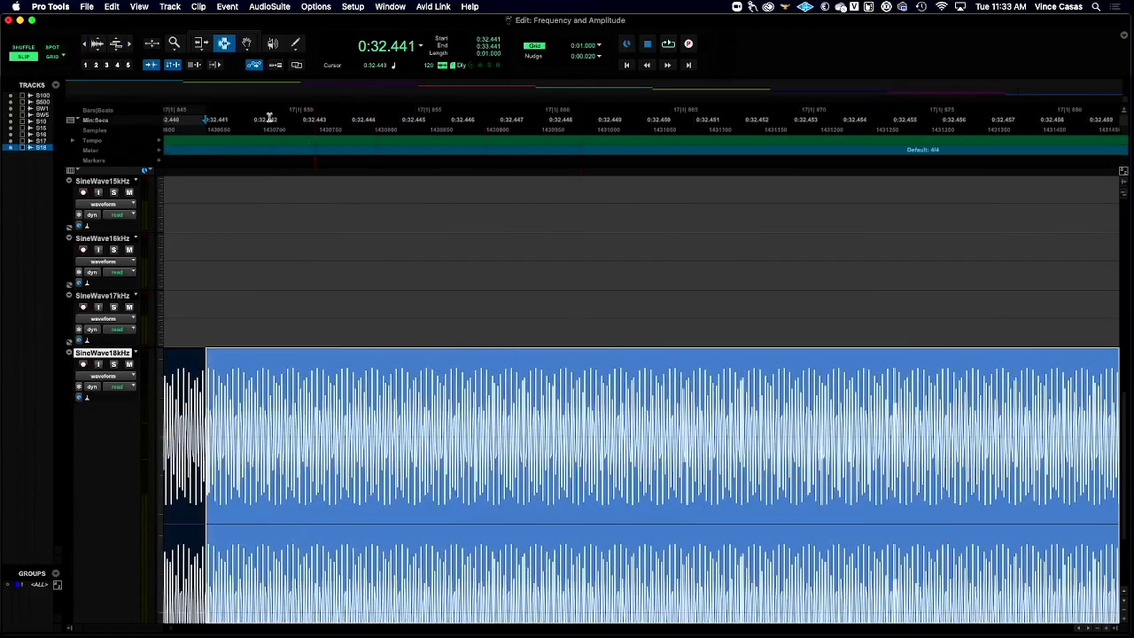
# - Look along the one-second 18 kHz selection at a wider magnification to judge how dense its cycles are
pyautogui.click(85, 43)
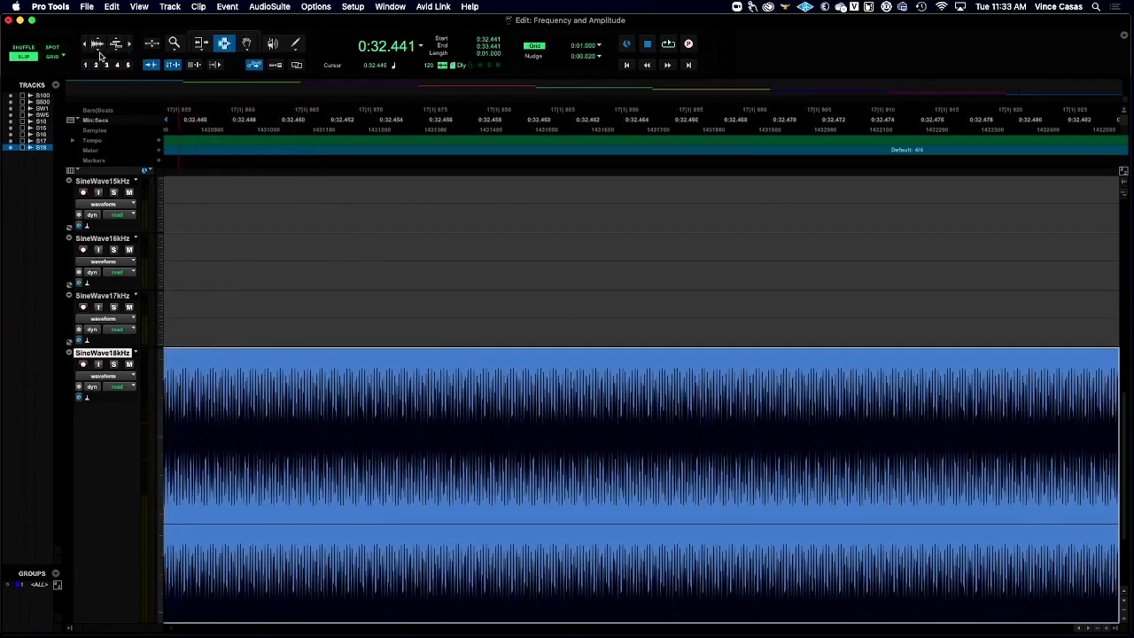
pyautogui.click(85, 47)
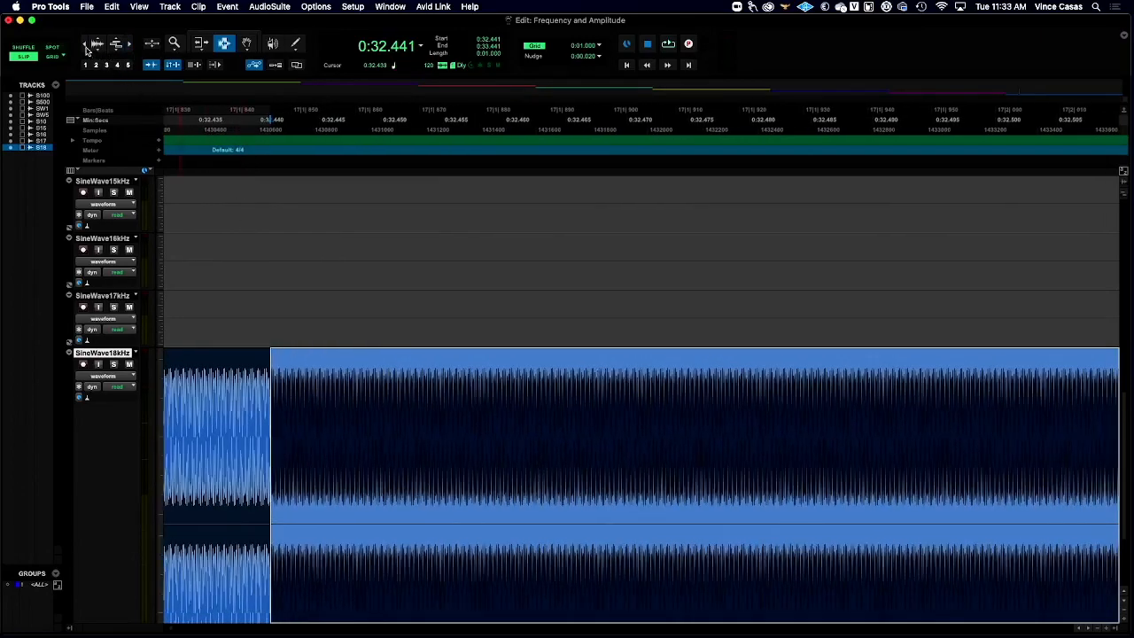
pyautogui.click(86, 46)
pyautogui.hscroll(5, 596, 353)
pyautogui.hscroll(15, 597, 353)
pyautogui.hscroll(20, 599, 348)
pyautogui.hscroll(-5, 601, 347)
pyautogui.hscroll(-7, 601, 346)
# - Play the session briefly from within the 16 kHz sine wave clip and stop playback
pyautogui.press('space')
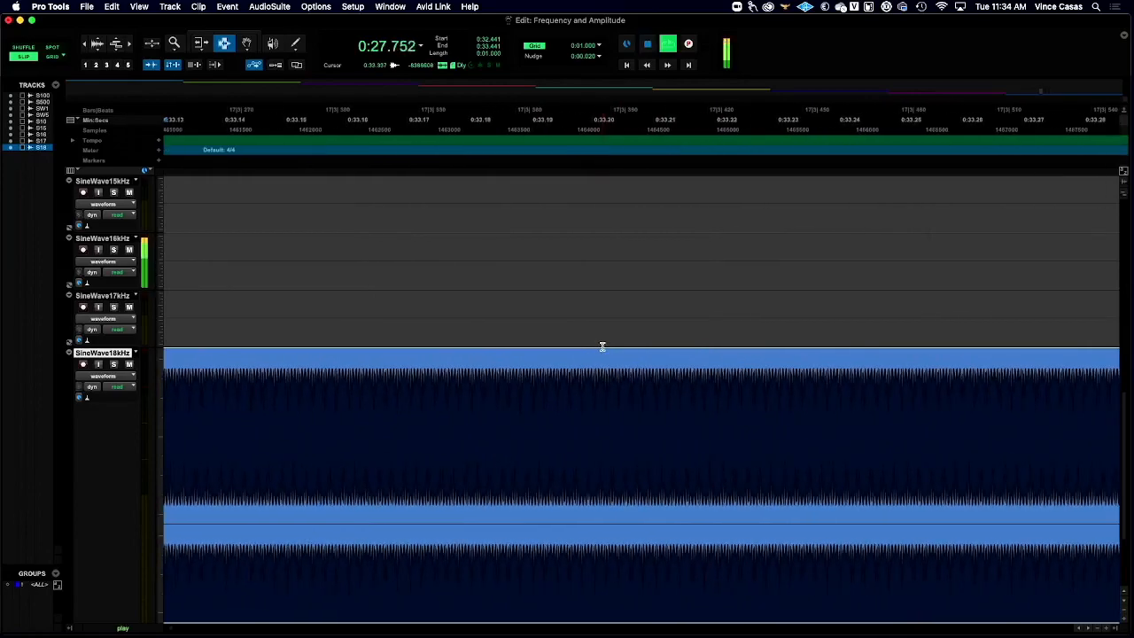
pyautogui.press('space')
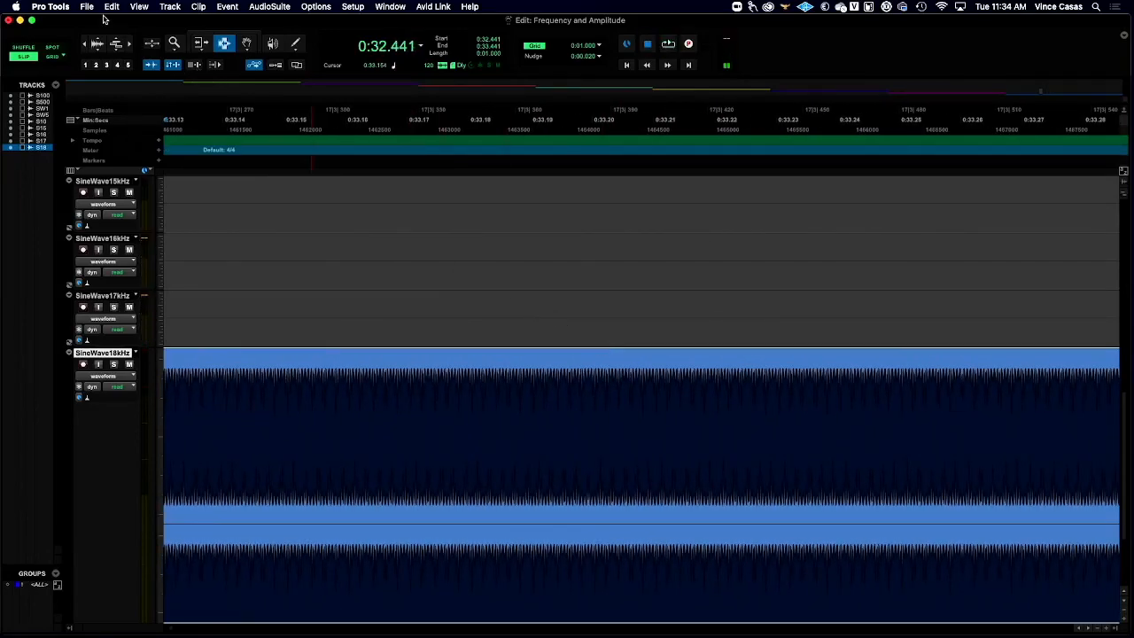
# - Set the SineWave18kHz track's height to medium
pyautogui.click(82, 44)
pyautogui.click(83, 44)
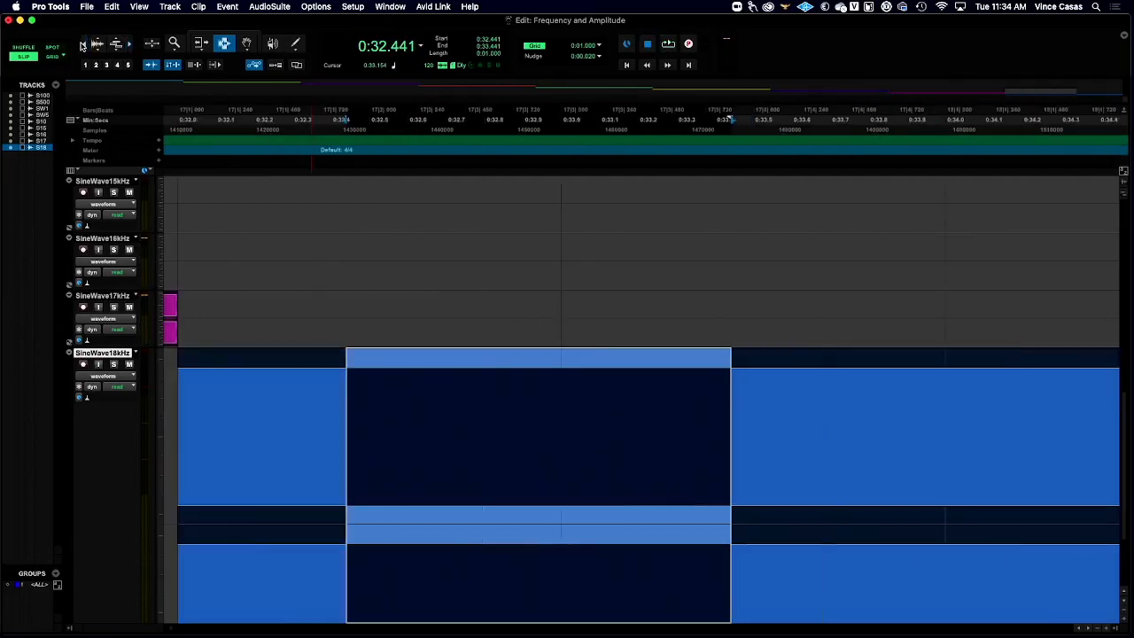
pyautogui.click(83, 45)
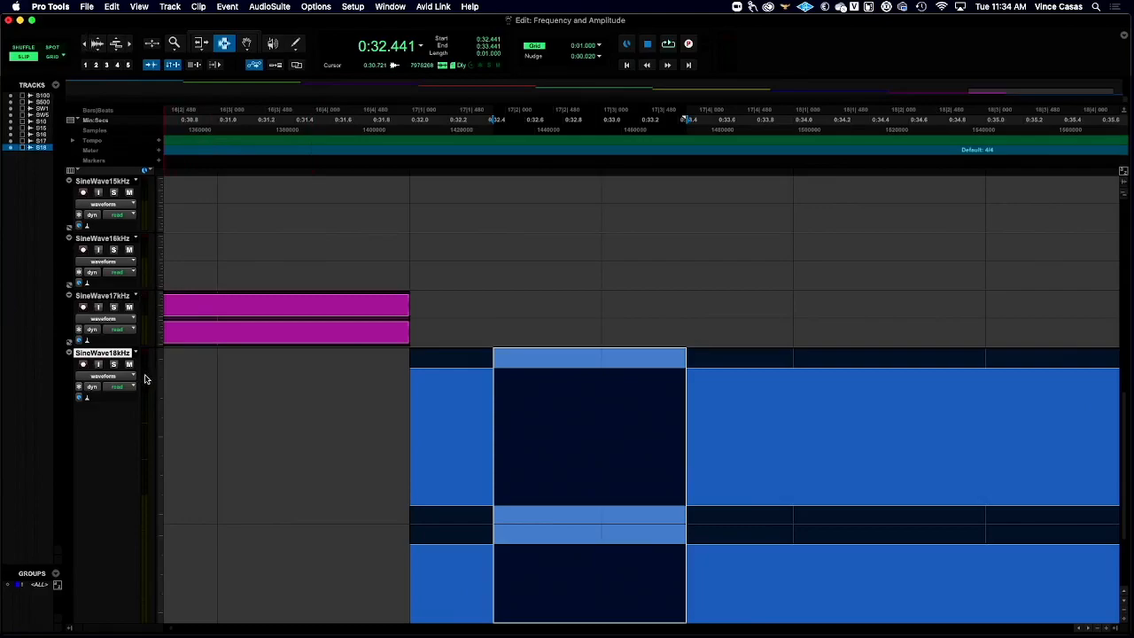
pyautogui.hscroll(-10, 195, 376)
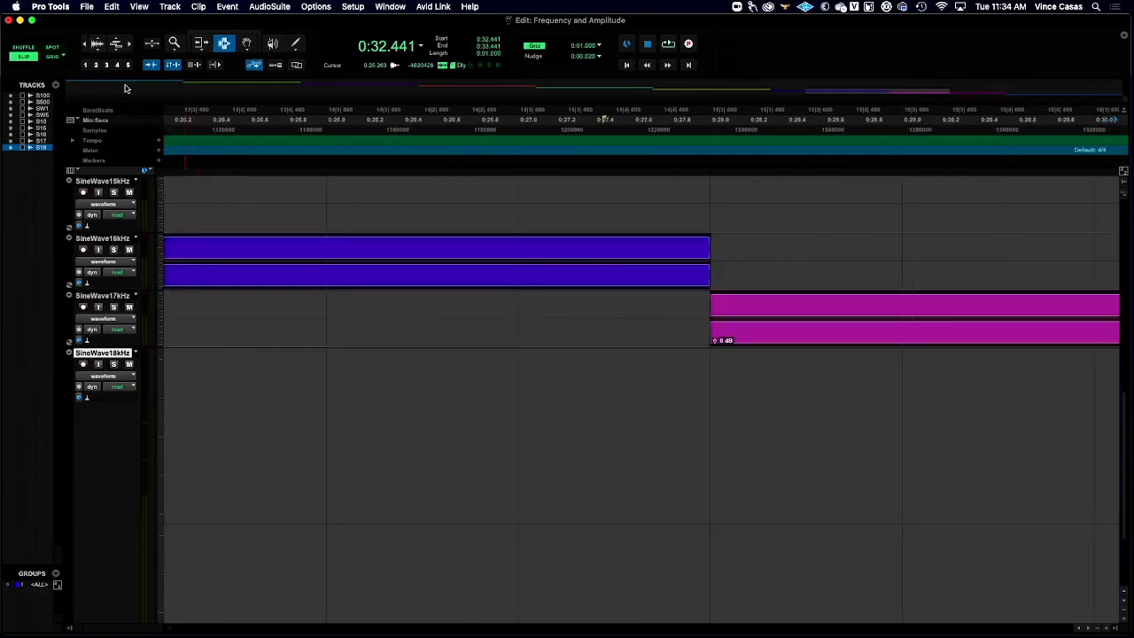
pyautogui.doubleClick(174, 45)
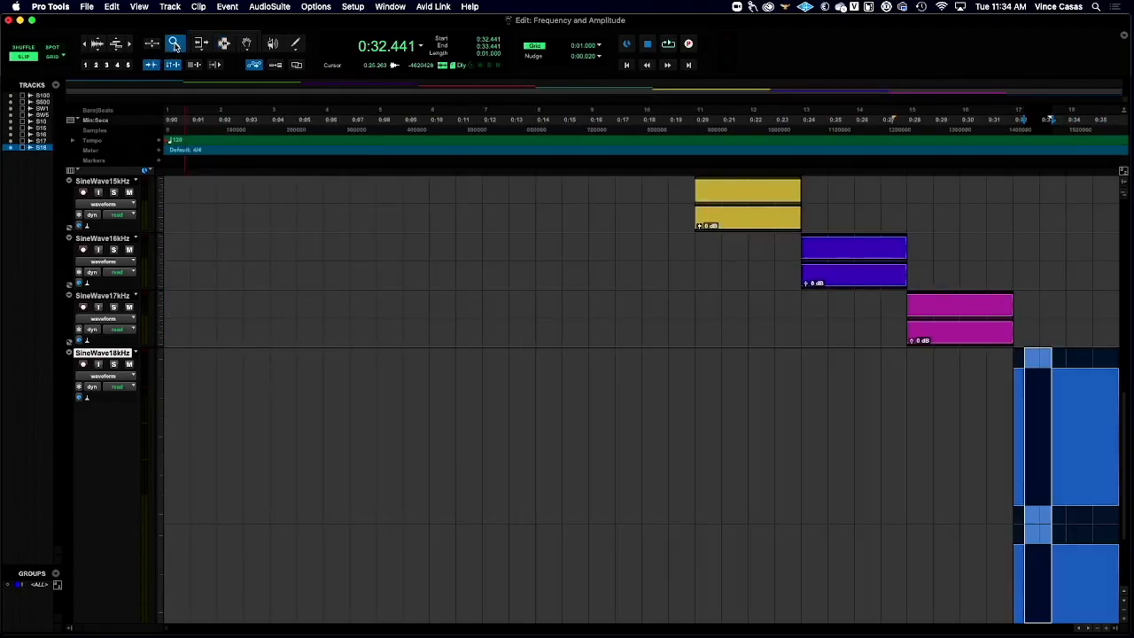
pyautogui.click(165, 387)
pyautogui.click(161, 386)
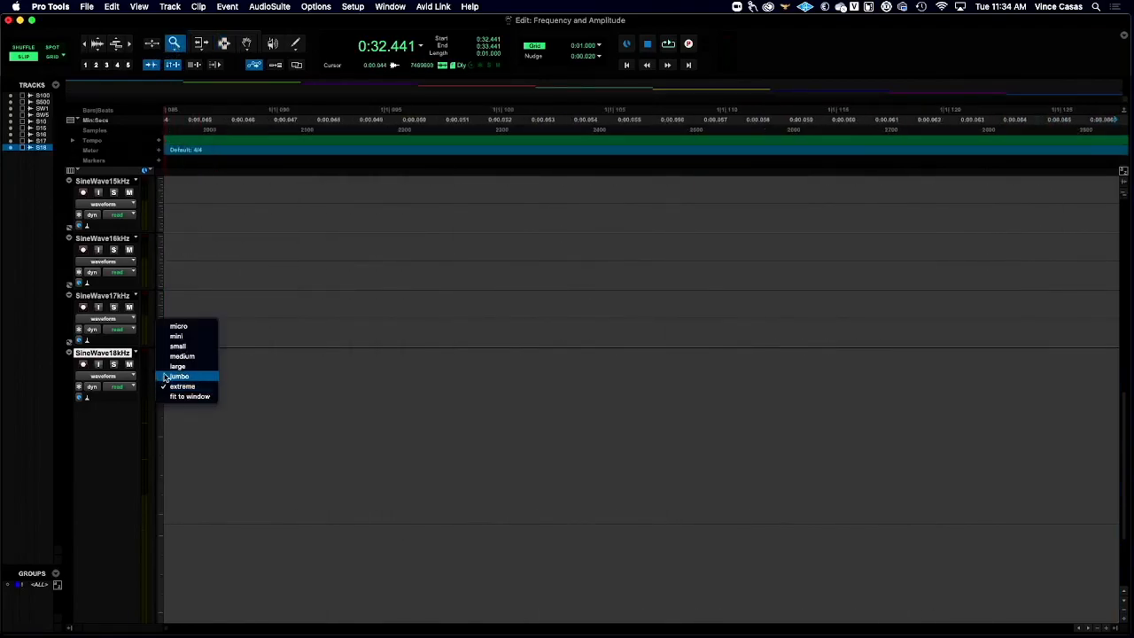
pyautogui.click(180, 356)
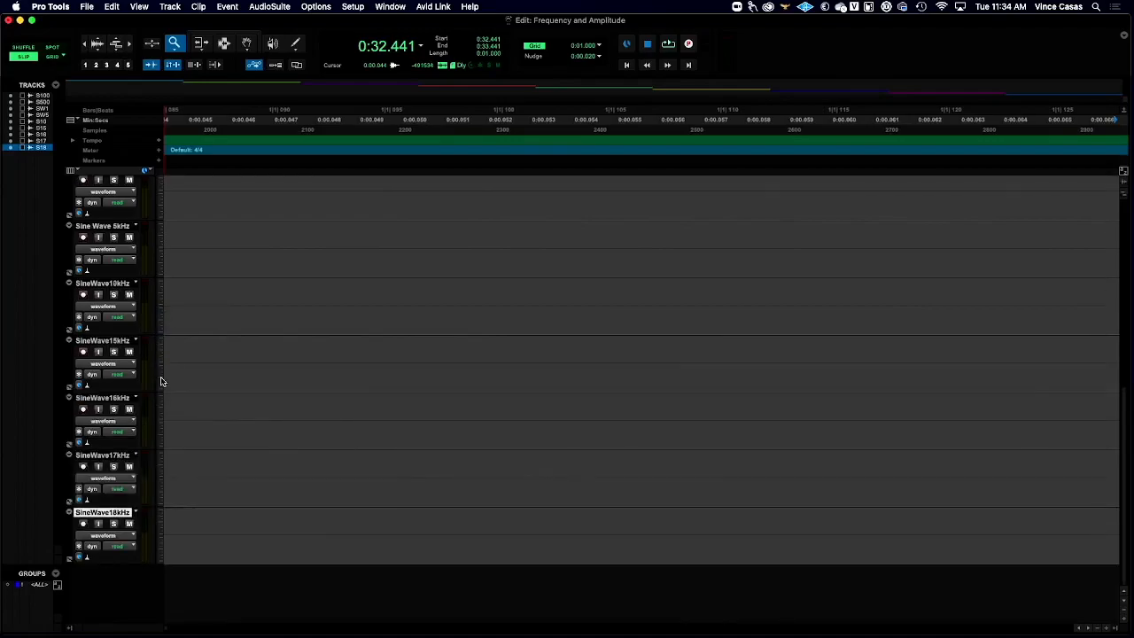
# - Set the height of all the sine wave tracks to small and fit the whole session in the timeline
pyautogui.click(162, 382)
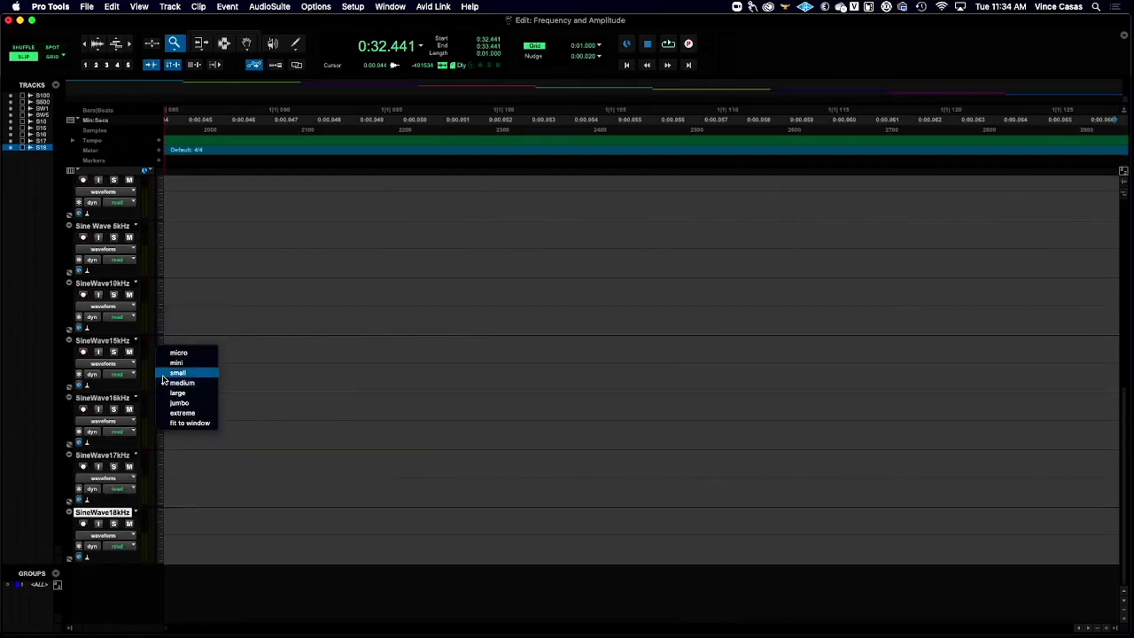
pyautogui.click(164, 377)
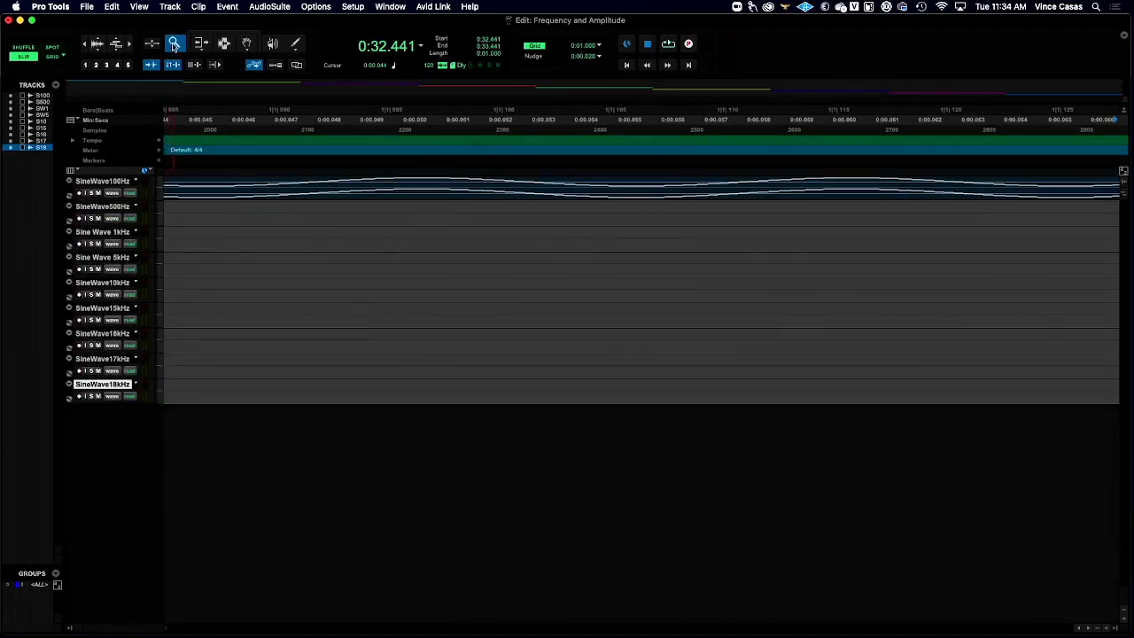
pyautogui.doubleClick(174, 44)
pyautogui.click(224, 44)
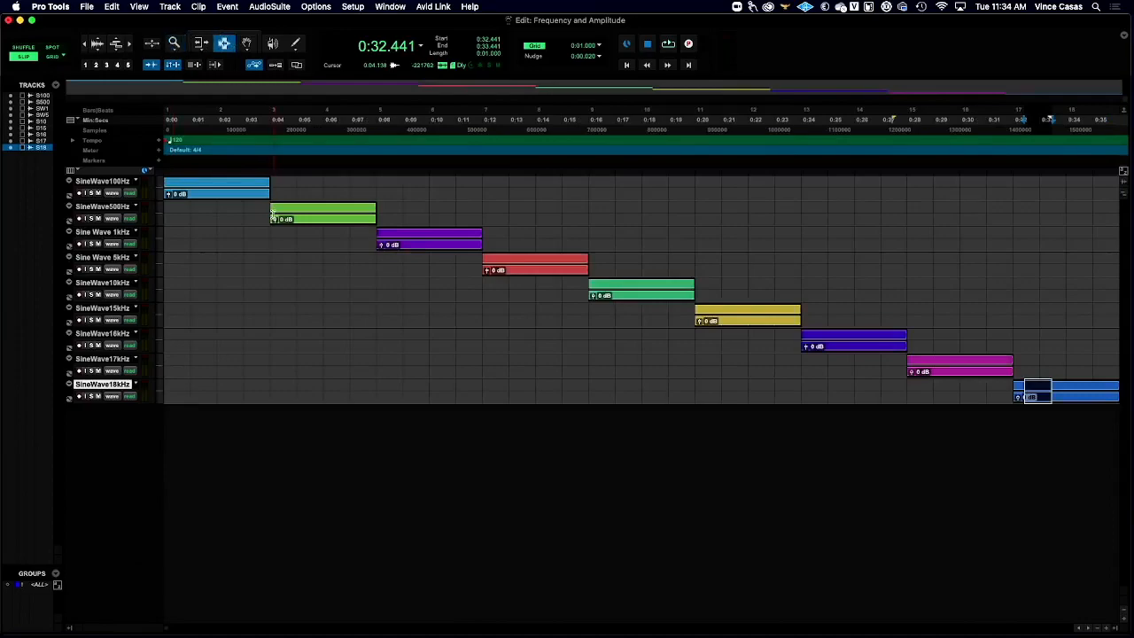
# - Return the playback cursor to the session start and select the 5 kHz, 10 kHz, 15 kHz, 16 kHz, 17 kHz and 18 kHz tracks one at a time
pyautogui.click(315, 290)
pyautogui.press('Return')
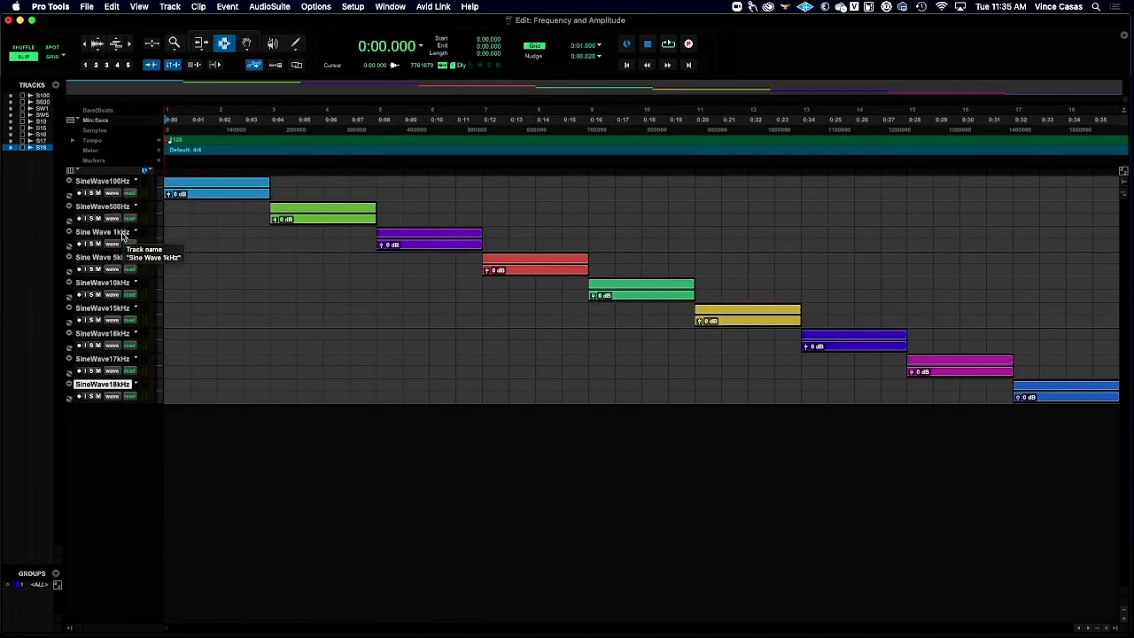
pyautogui.click(118, 261)
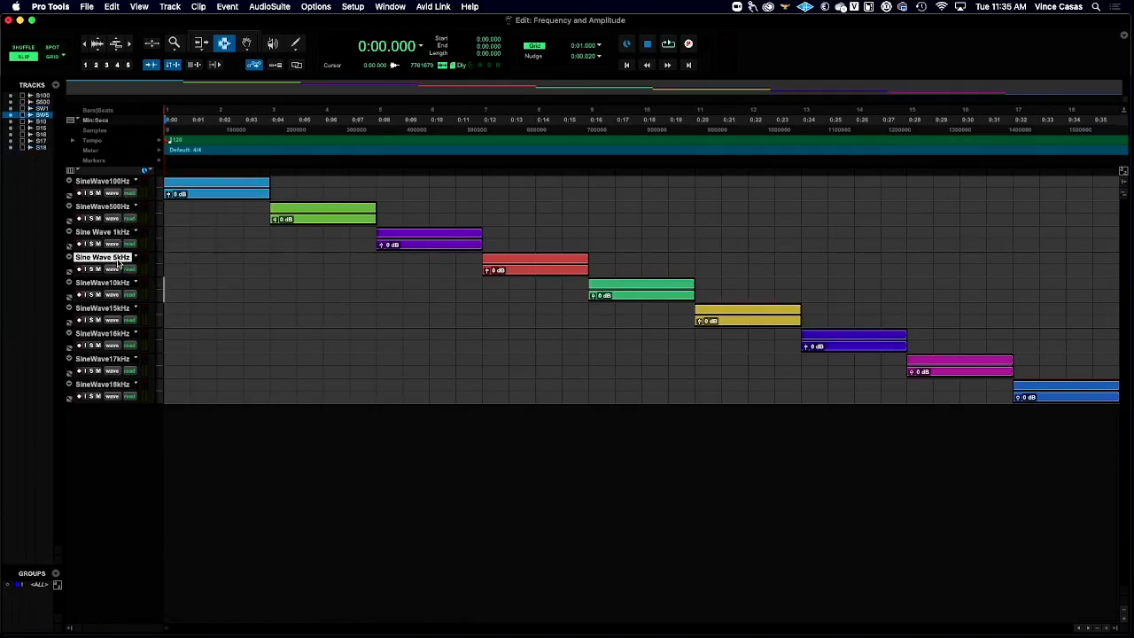
pyautogui.click(121, 284)
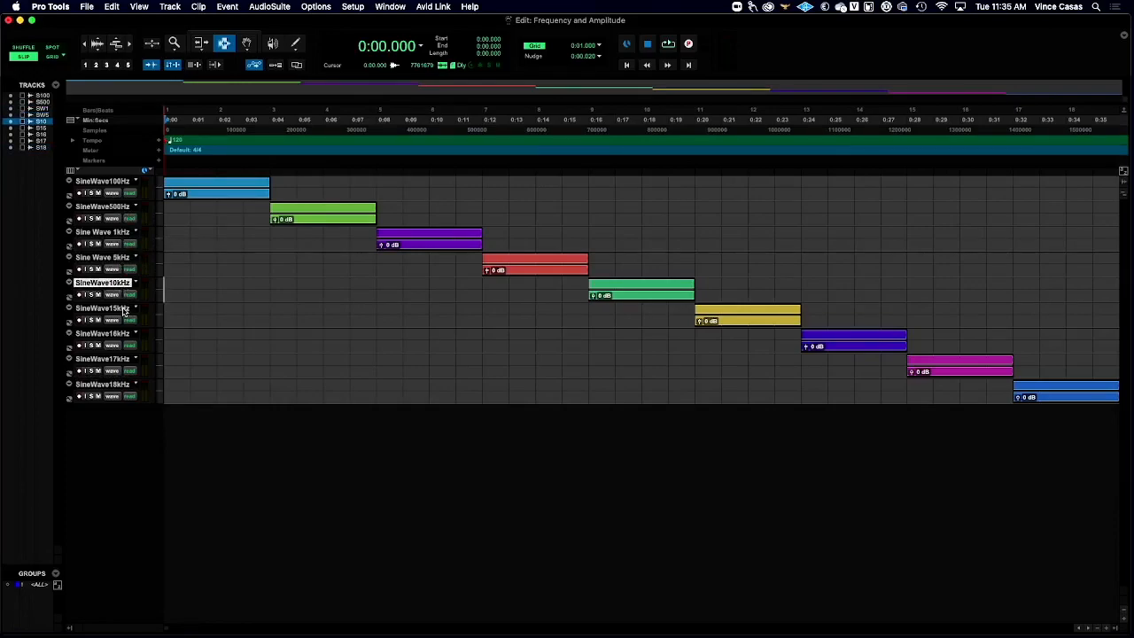
pyautogui.click(124, 310)
pyautogui.click(124, 335)
pyautogui.click(117, 360)
pyautogui.click(127, 387)
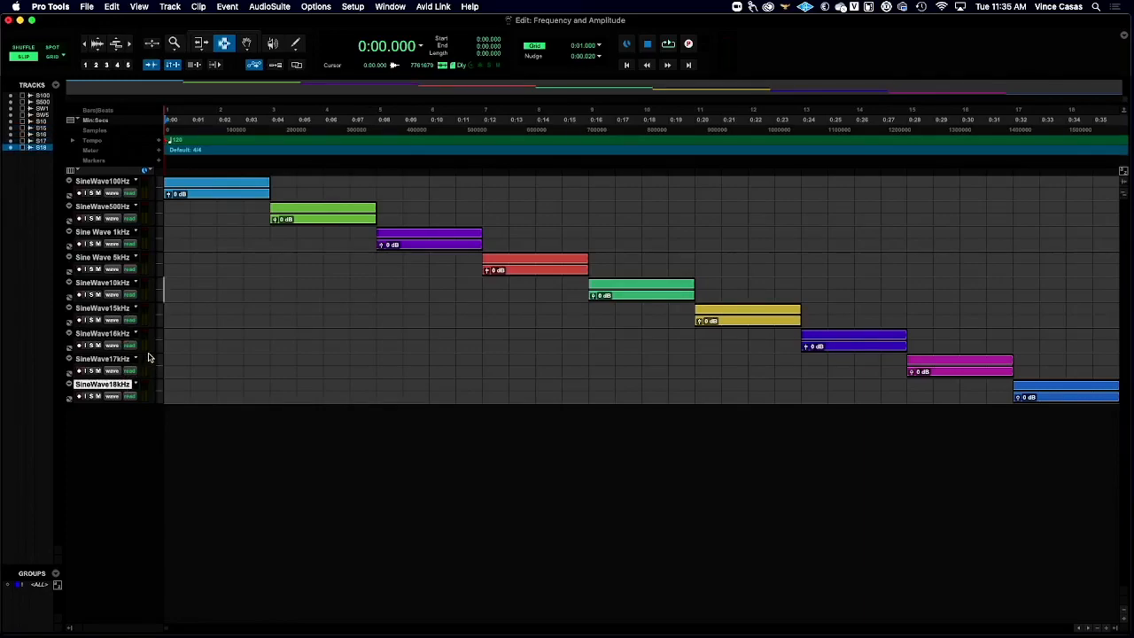
# - Go through the 15 kHz, 16 kHz, 17 kHz and 18 kHz tracks by selecting them individually to point out the highest frequencies
pyautogui.click(113, 308)
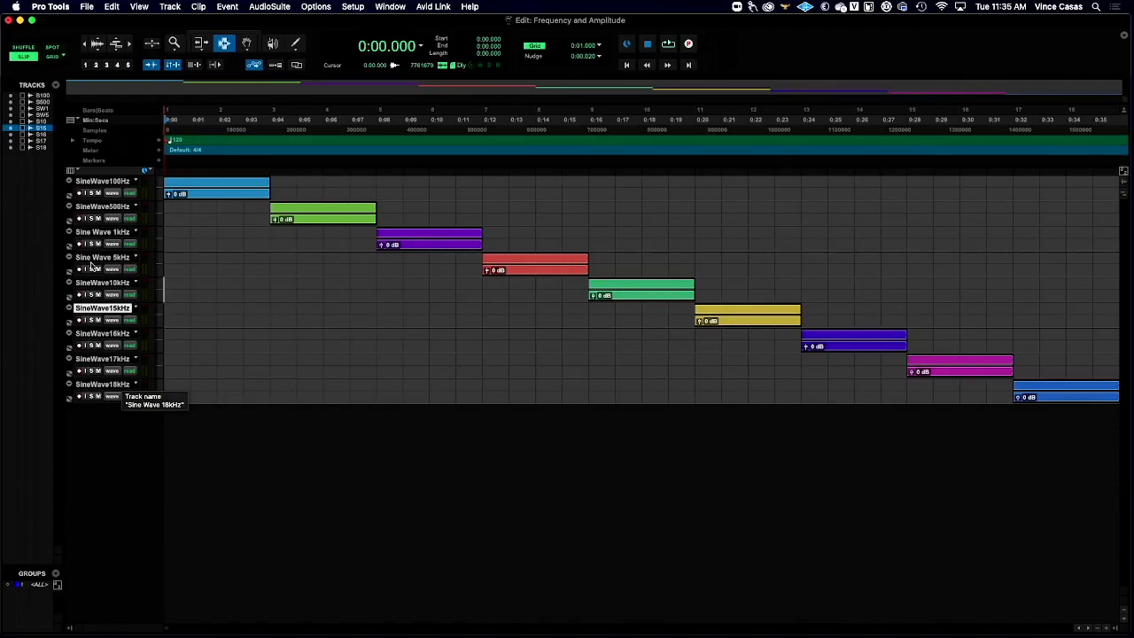
pyautogui.click(115, 335)
pyautogui.click(113, 359)
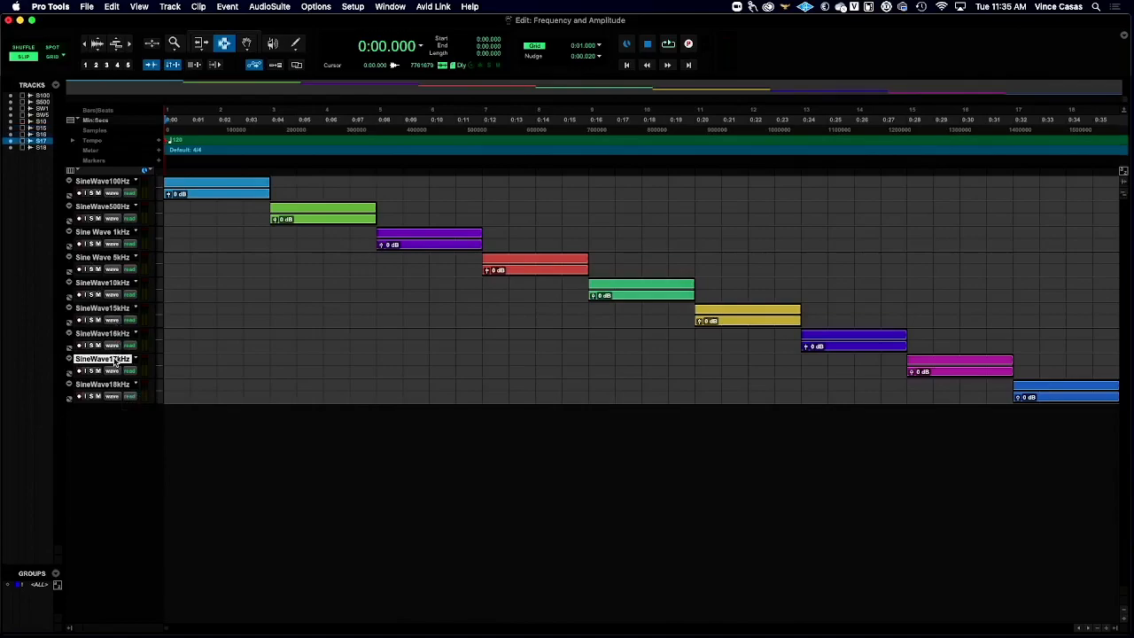
pyautogui.click(115, 384)
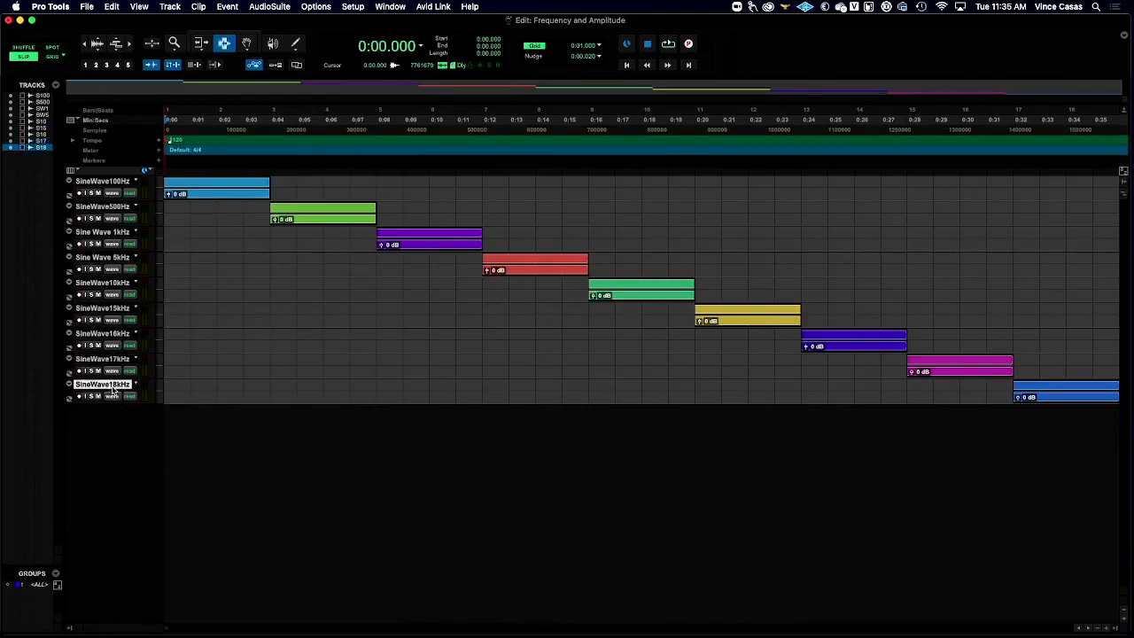
pyautogui.click(116, 359)
pyautogui.click(115, 321)
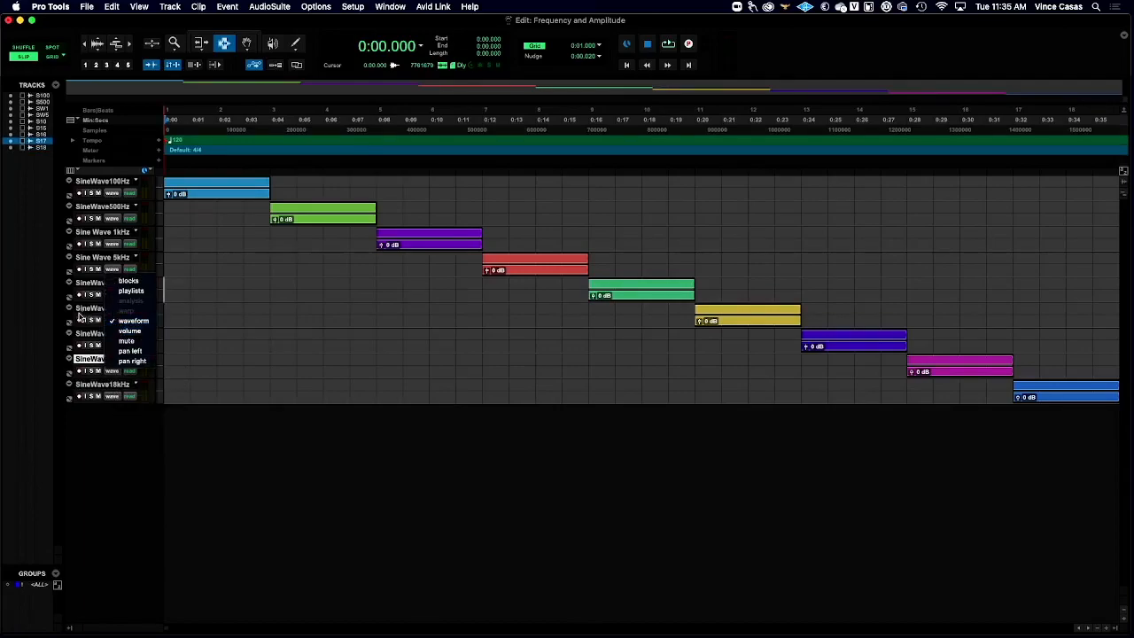
pyautogui.click(78, 337)
pyautogui.click(92, 386)
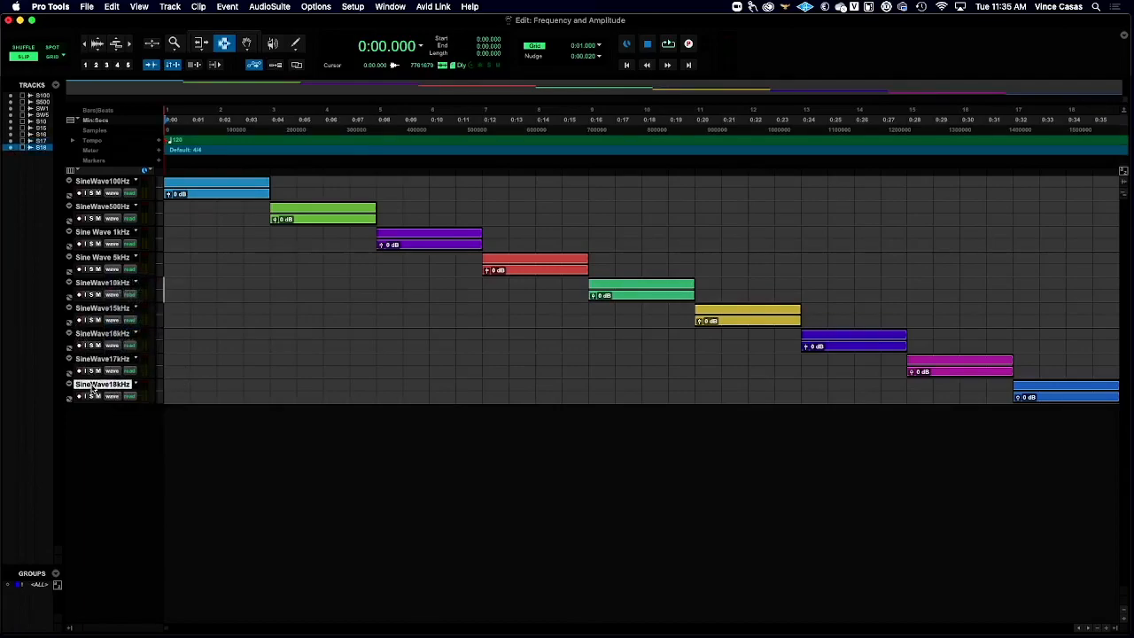
# - Select the 15 kHz track and play the session from the start through to the 18 kHz clip before stopping playback
pyautogui.click(90, 310)
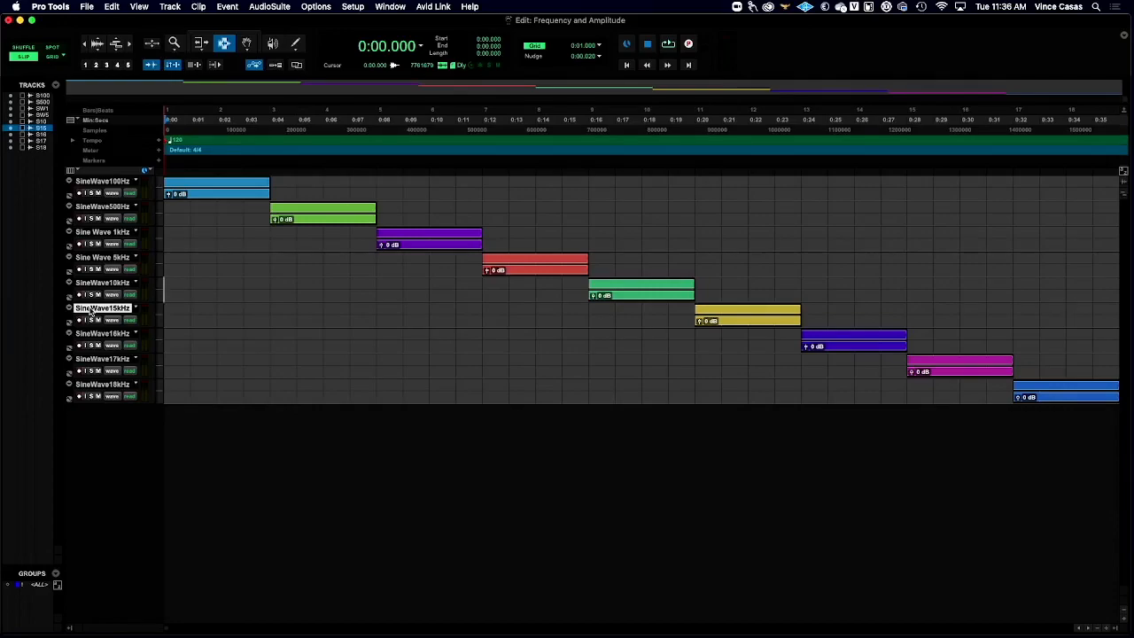
pyautogui.press('space')
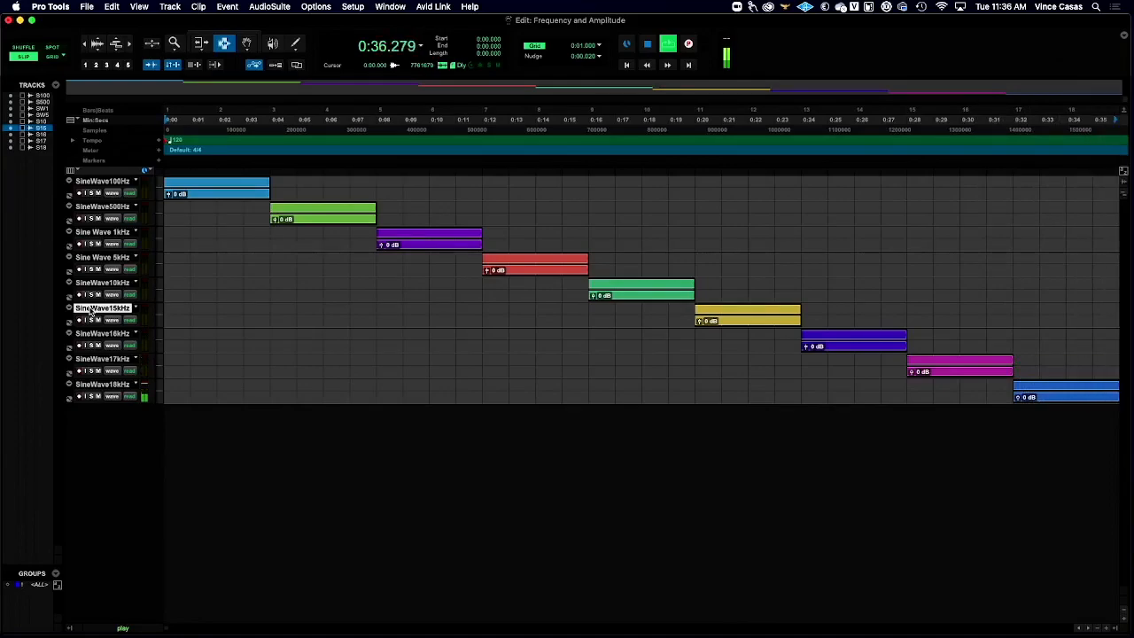
pyautogui.press('space')
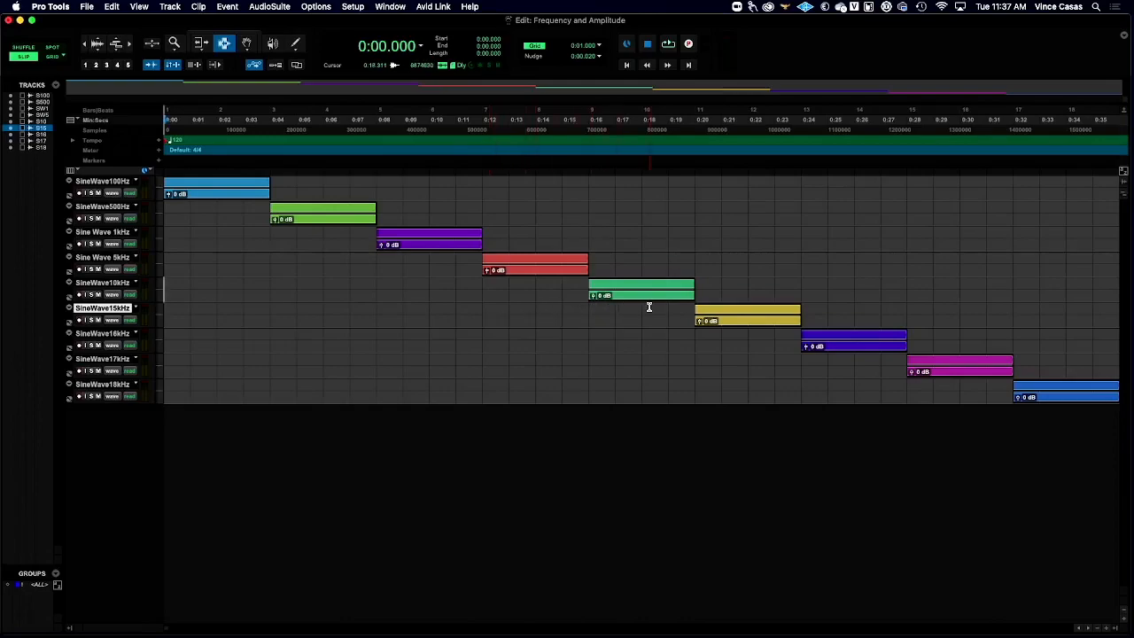
# - Play the session from 0:15.997, at the start of the 10 kHz clip, and stop after the 18 kHz clip
pyautogui.click(589, 310)
pyautogui.click(589, 291)
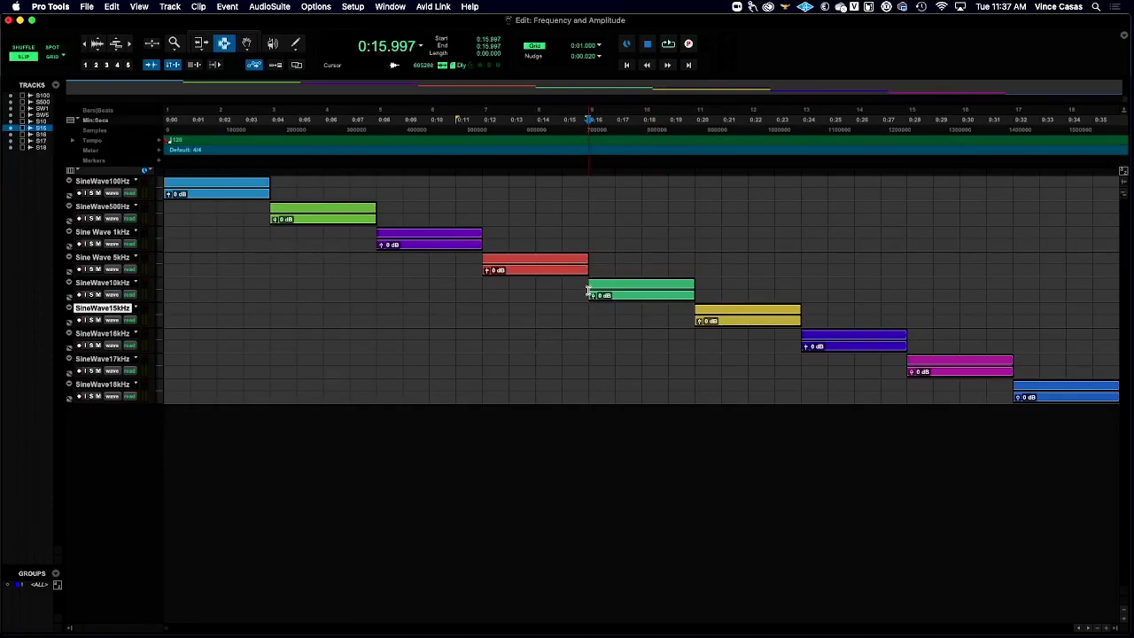
pyautogui.press('space')
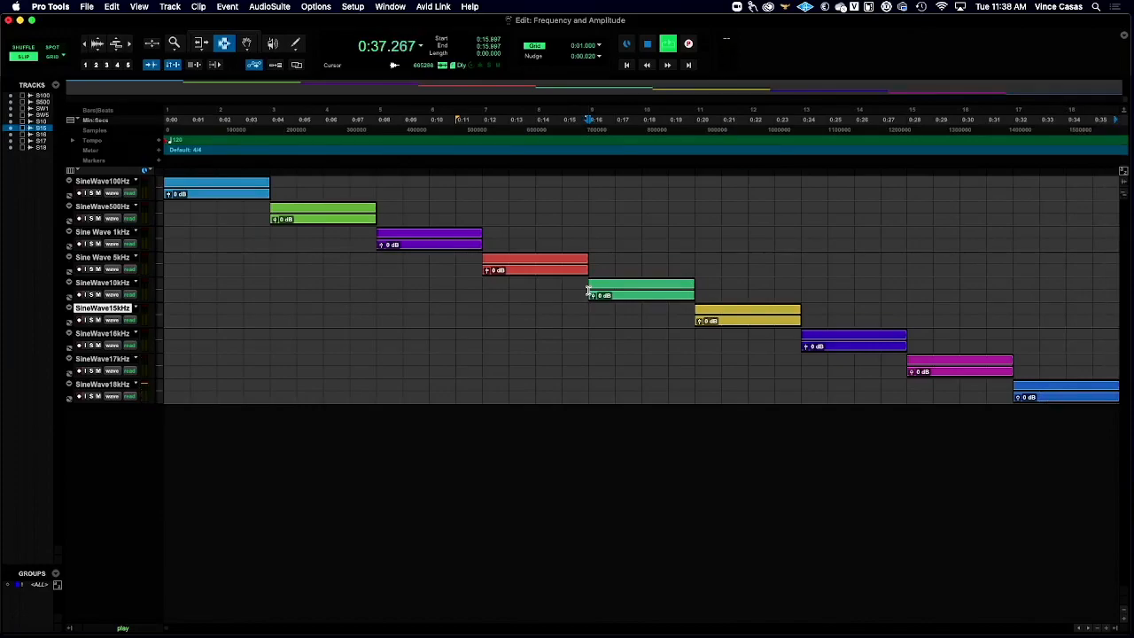
pyautogui.press('space')
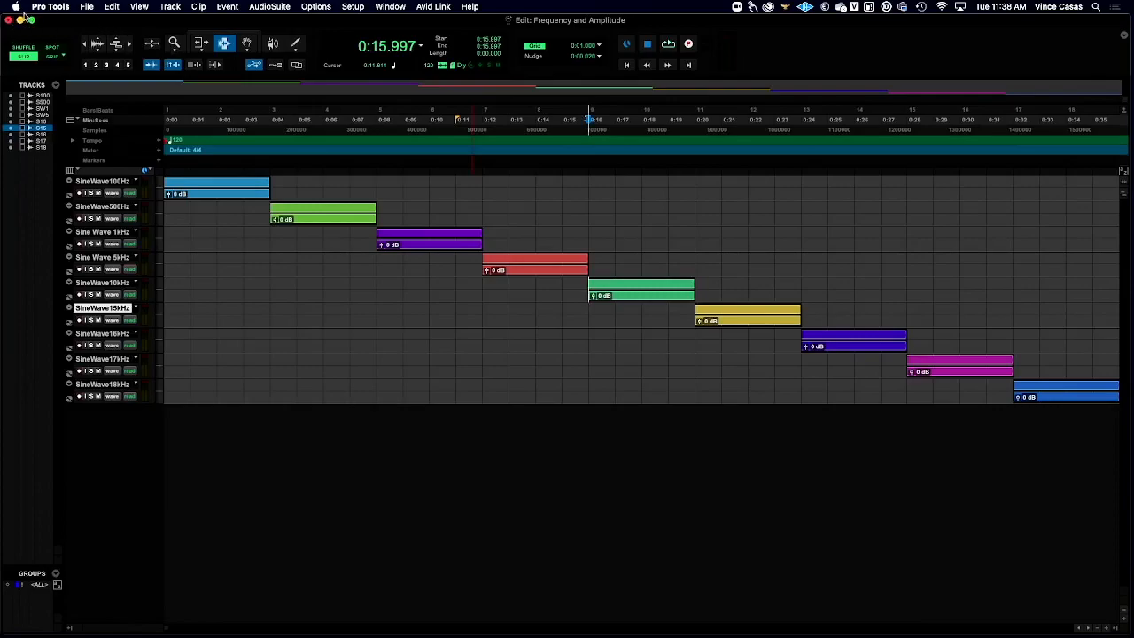
# - Close the Frequency and Amplitude session and bring up the Edit window of the Force Blues session
pyautogui.click(87, 6)
pyautogui.click(110, 65)
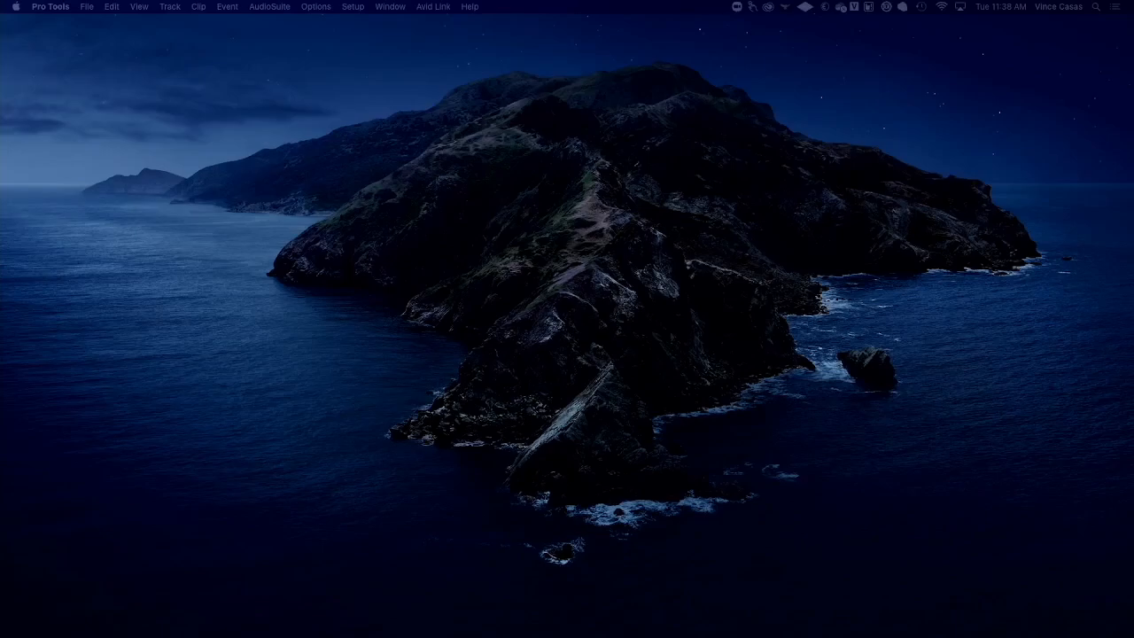
pyautogui.hotkey('ctrl', 'Down')
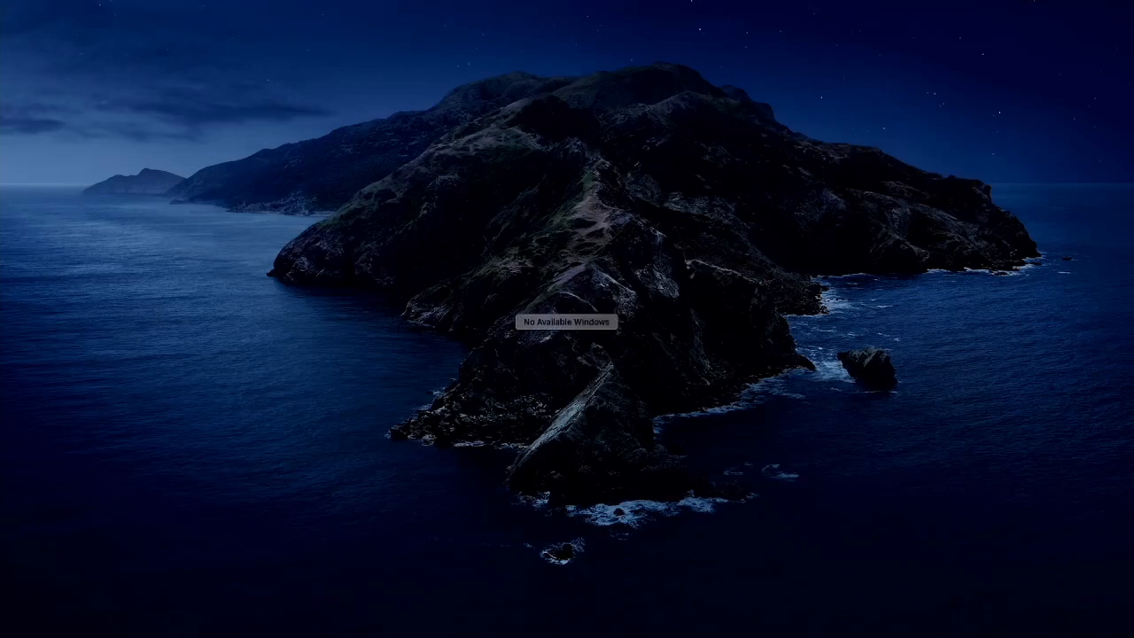
pyautogui.hotkey('ctrl', 'Down')
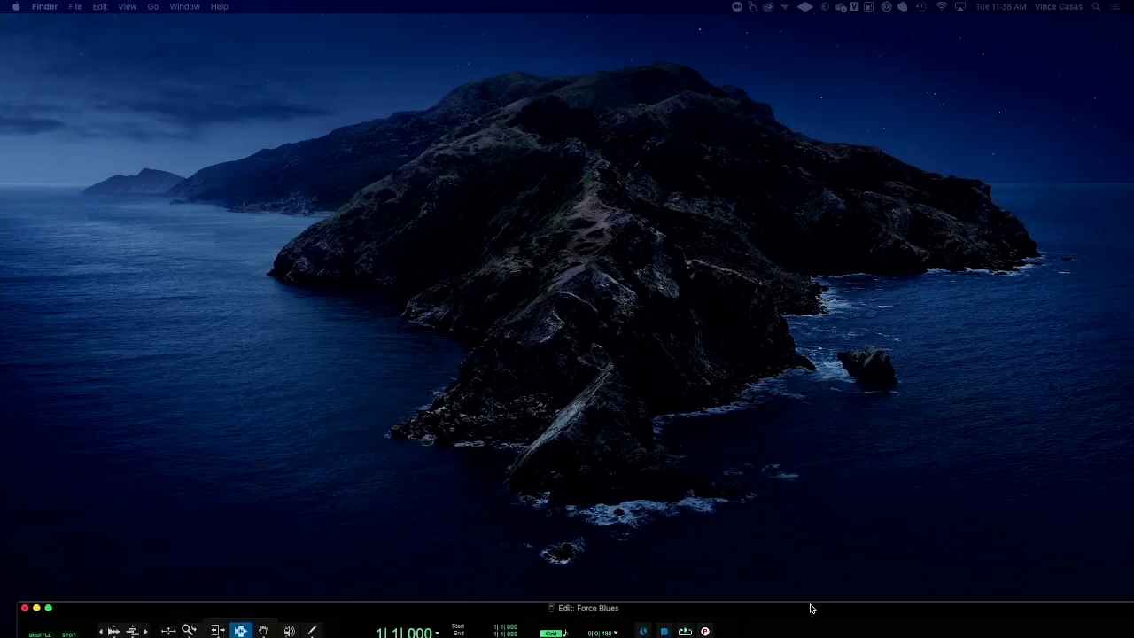
pyautogui.click(810, 613)
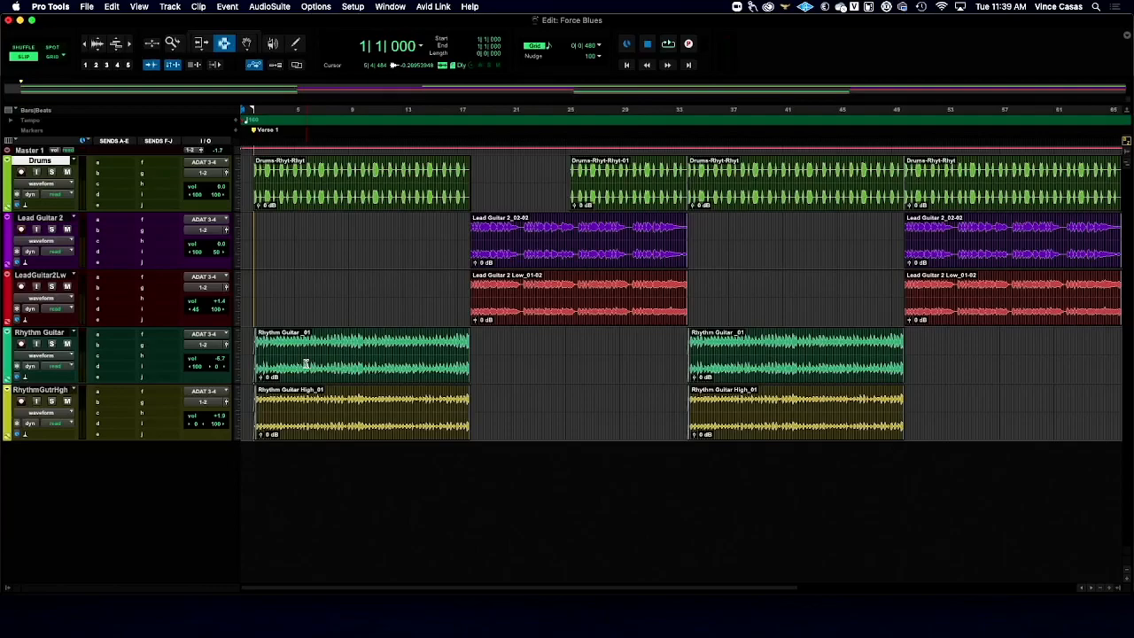
# - Place the edit cursor at 4|3|102 in the first Rhythm Guitar clip and set that track's height to extreme
pyautogui.click(287, 359)
pyautogui.click(237, 356)
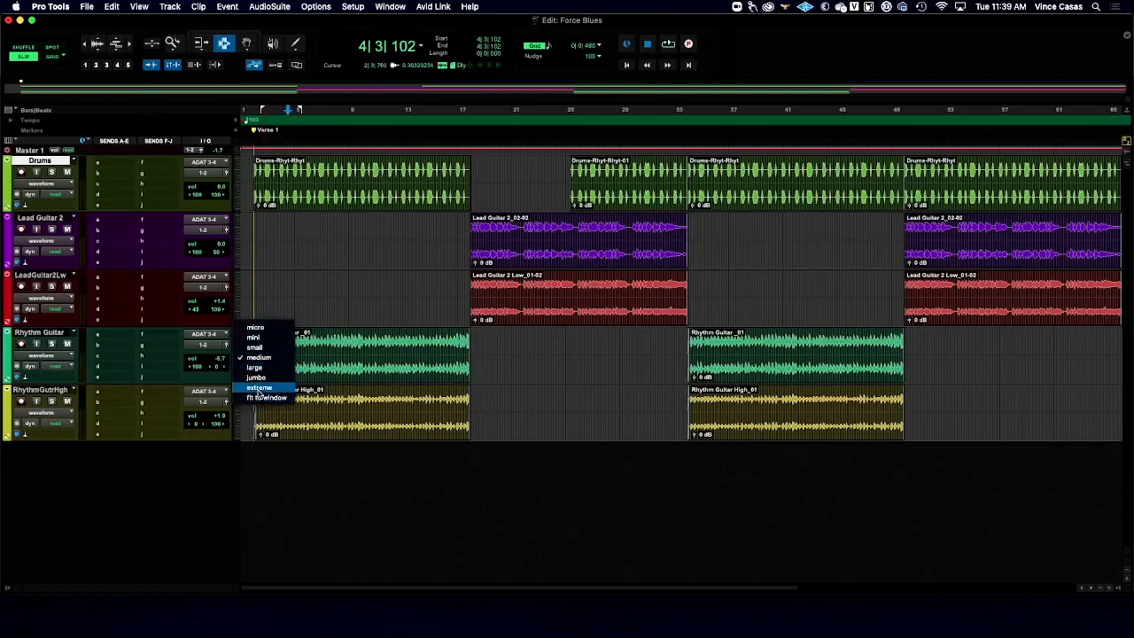
pyautogui.click(262, 398)
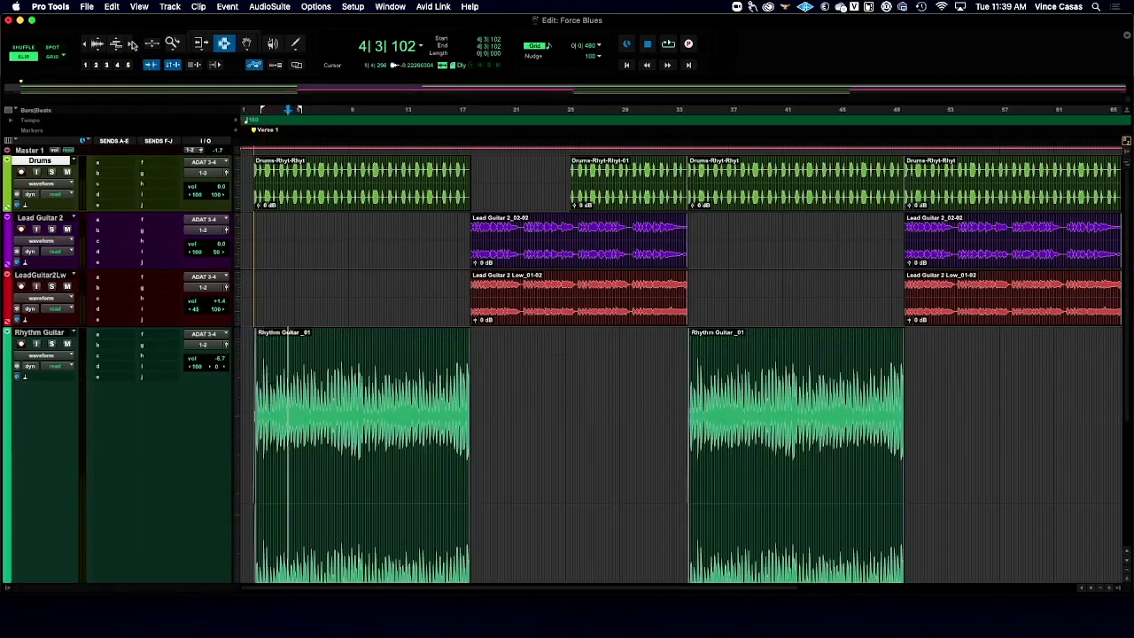
# - Select short stretches of the Rhythm Guitar waveform at cycle-level magnification, finishing with the range from 4|3|066 to 4|3|095
pyautogui.click(131, 44)
pyautogui.click(130, 45)
pyautogui.click(130, 44)
pyautogui.click(130, 44)
pyautogui.click(131, 44)
pyautogui.click(130, 44)
pyautogui.click(130, 44)
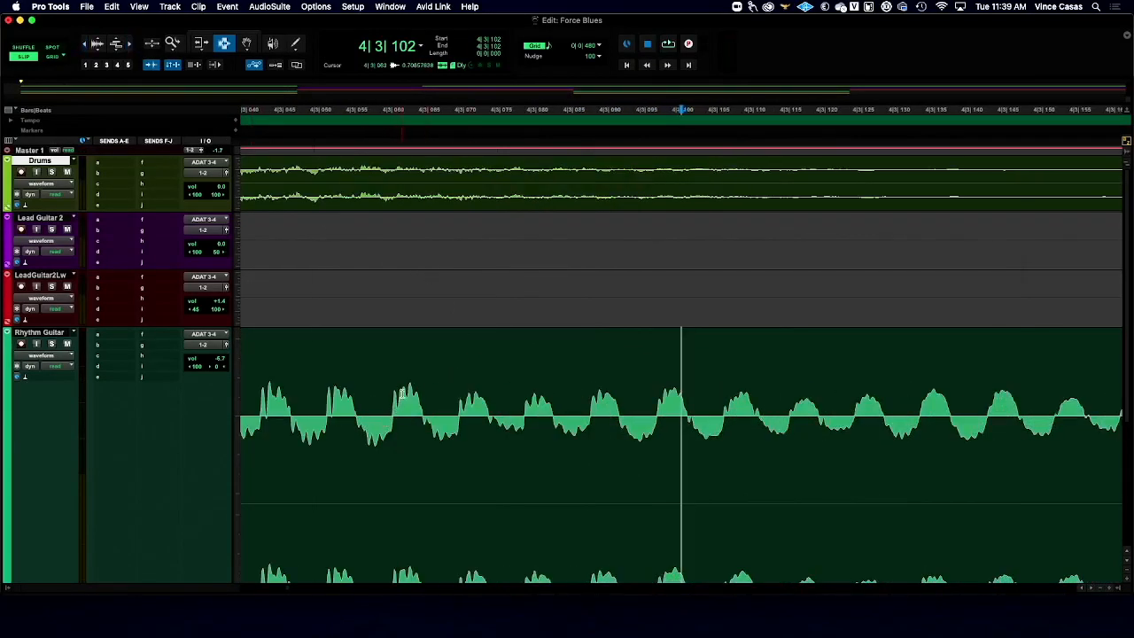
pyautogui.moveTo(456, 404); pyautogui.dragTo(670, 412)
pyautogui.click(524, 406)
pyautogui.click(624, 413)
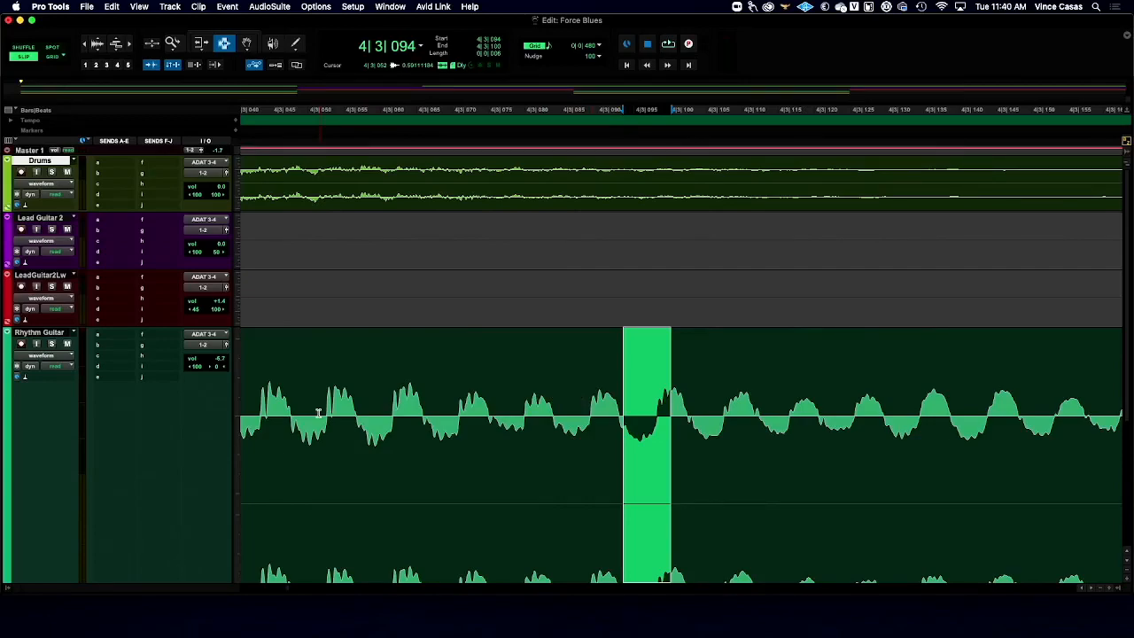
pyautogui.moveTo(424, 419); pyautogui.dragTo(631, 434)
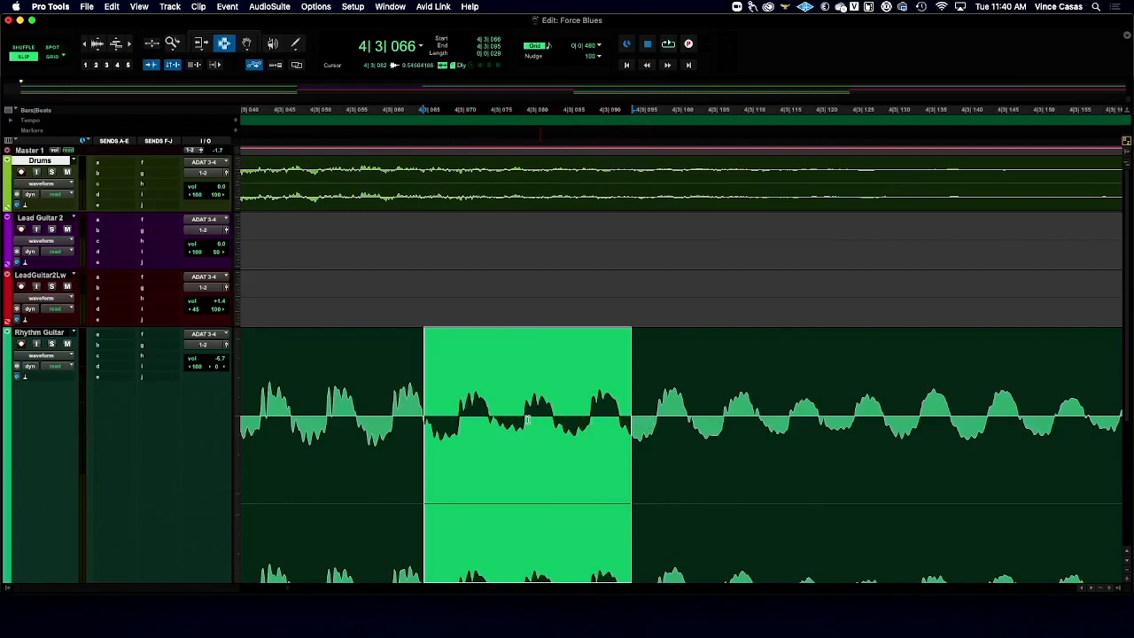
# - Set the Rhythm Guitar track's height to small
pyautogui.click(236, 365)
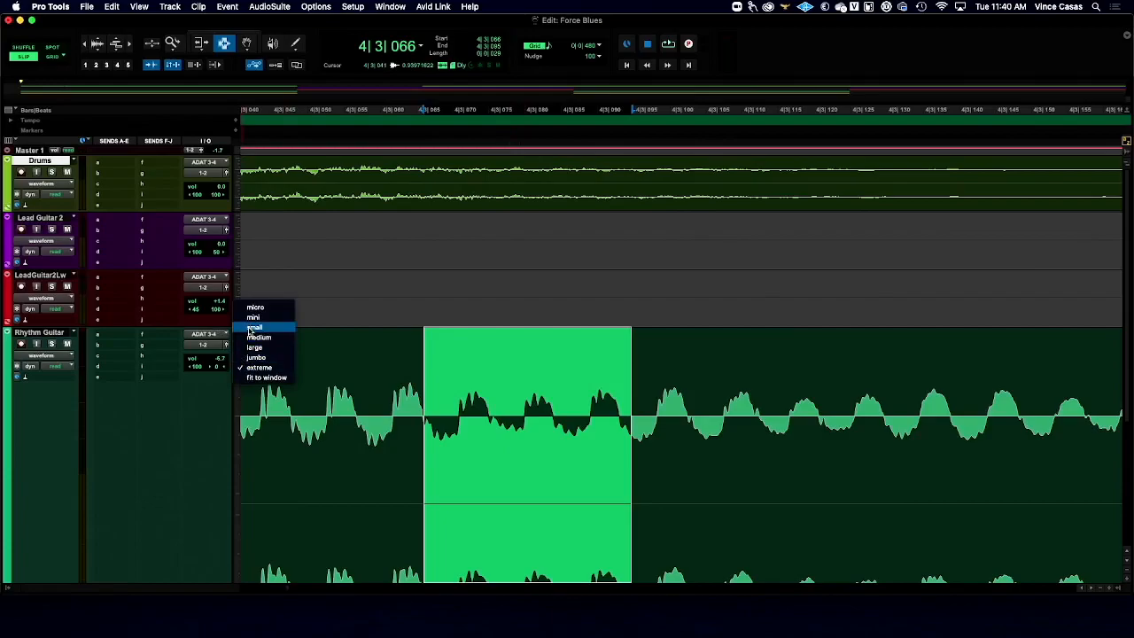
pyautogui.click(254, 328)
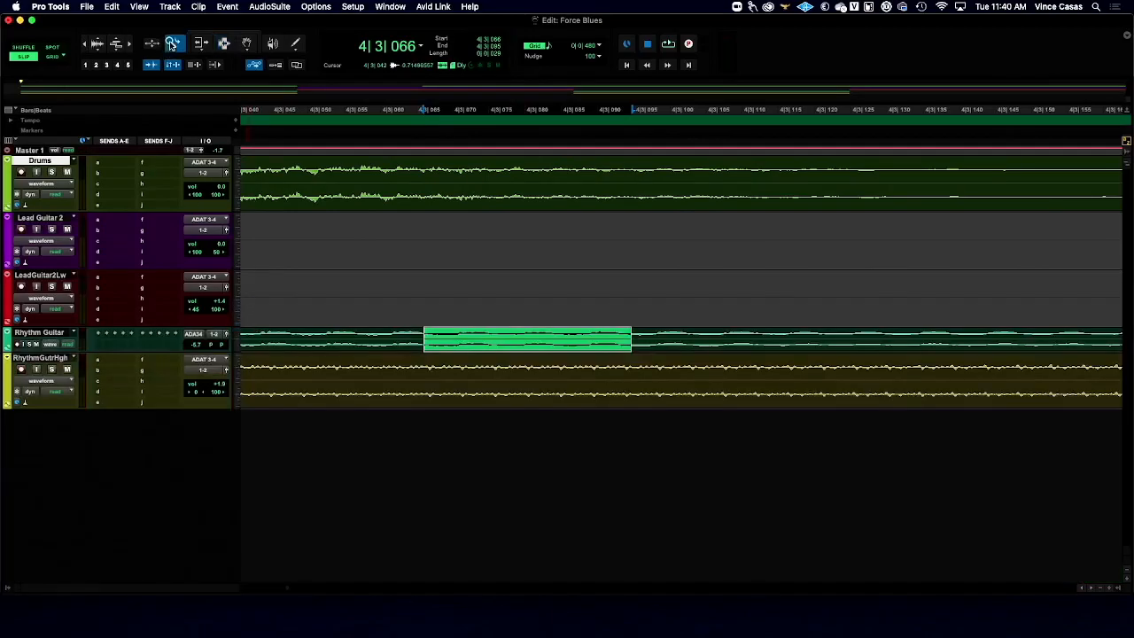
# - Show the whole Force Blues timeline and play the full song from the session start
pyautogui.doubleClick(172, 44)
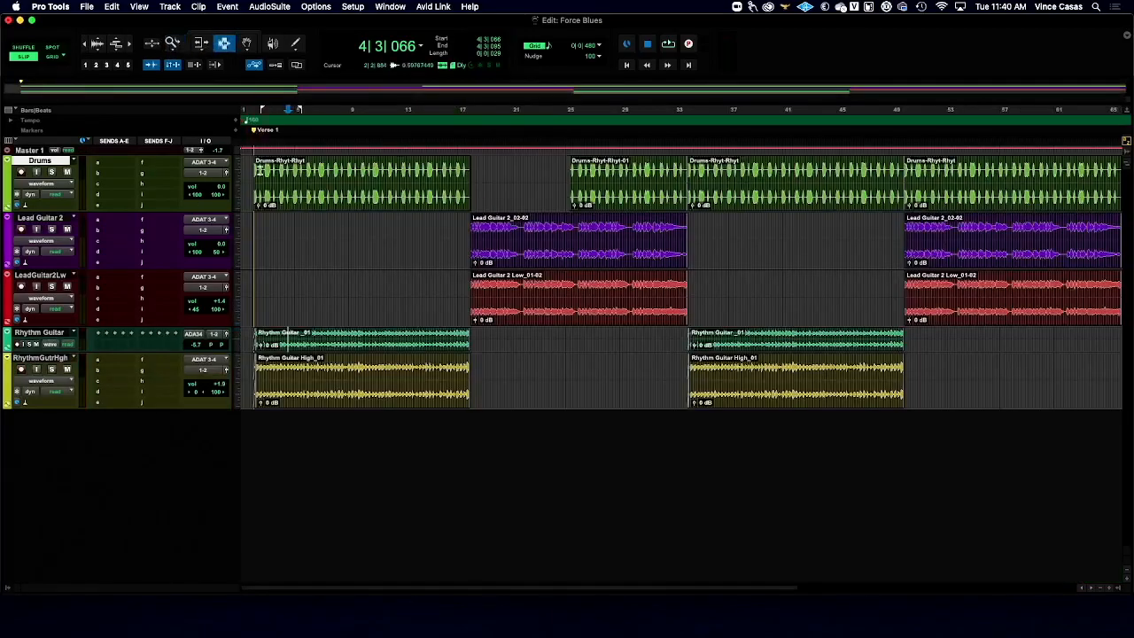
pyautogui.press('Return')
pyautogui.press('space')
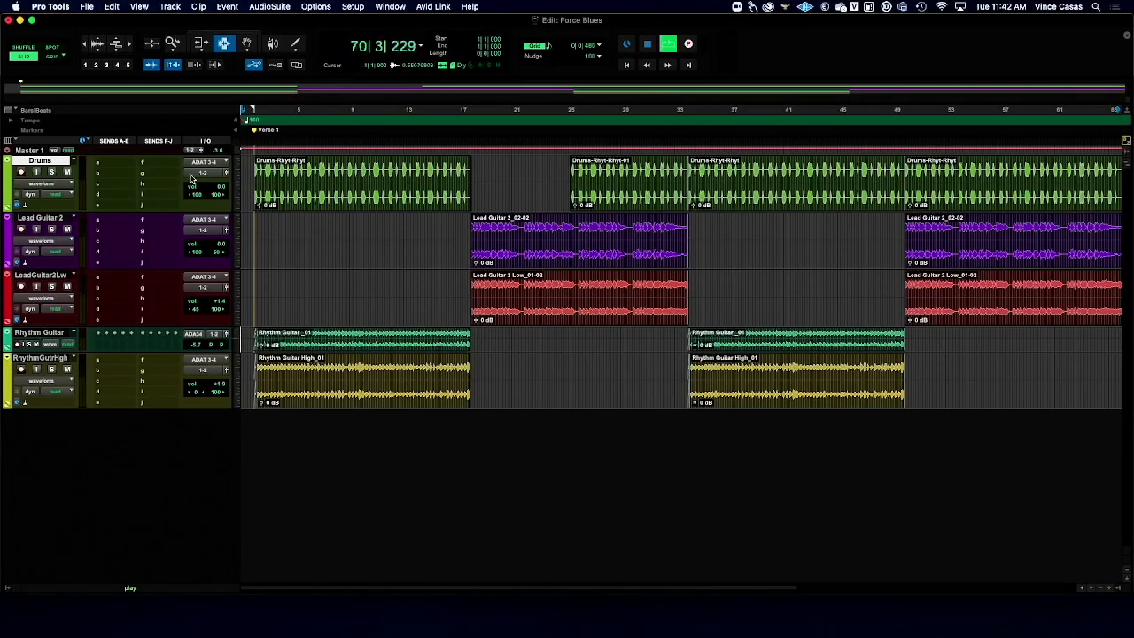
# - Select the first Drums clip, solo the Drums track, and play it from 2|1|000
pyautogui.click(129, 44)
pyautogui.click(514, 202)
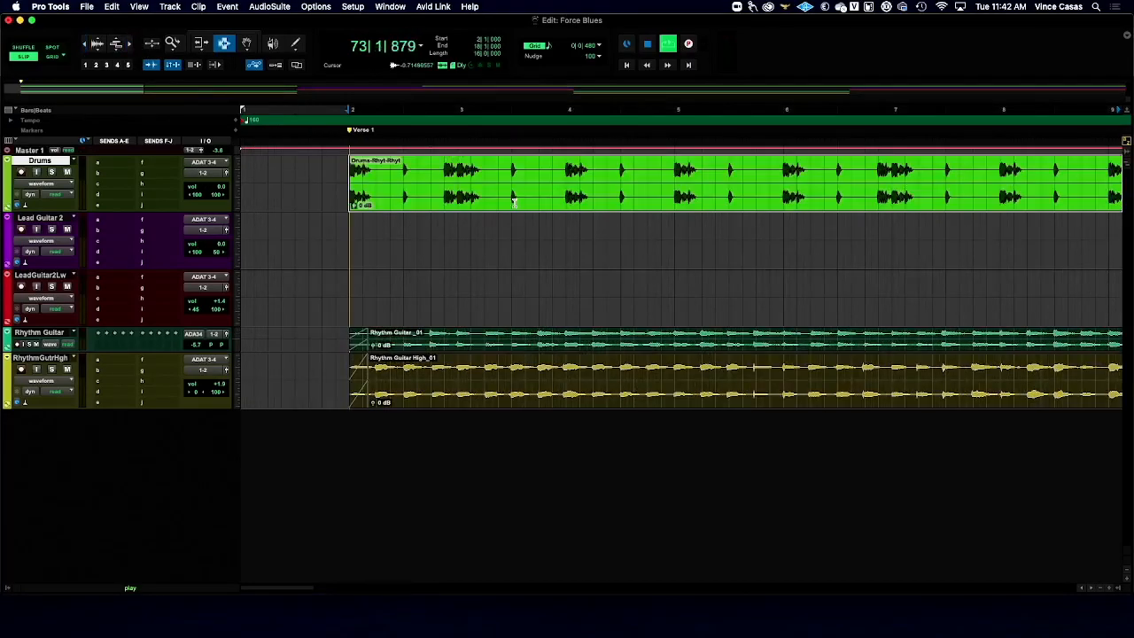
pyautogui.click(53, 172)
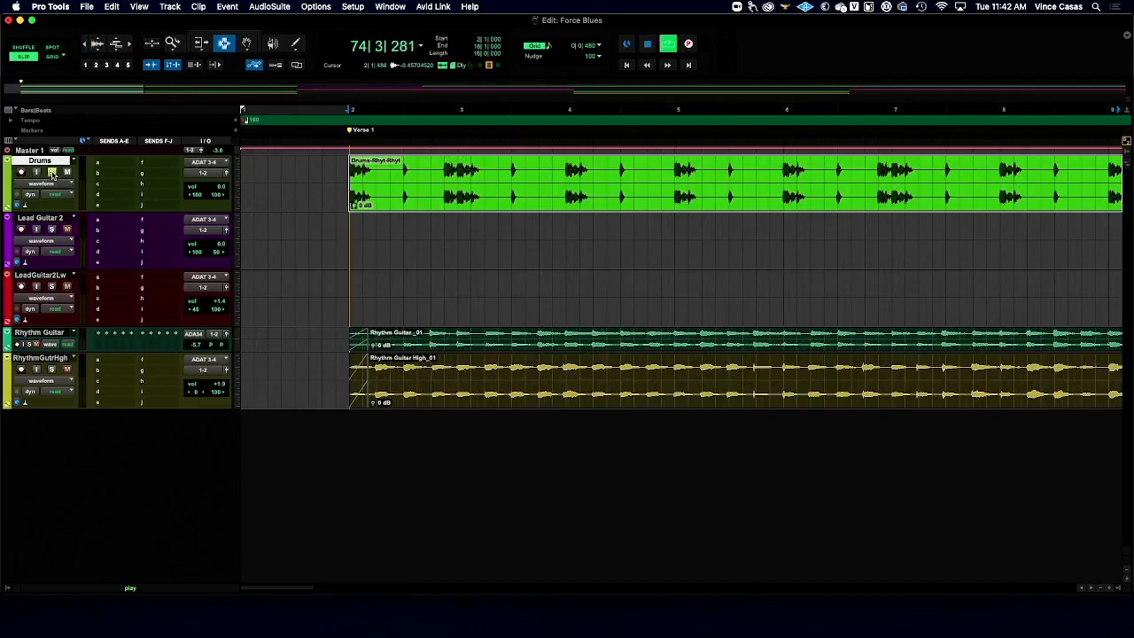
pyautogui.press('space')
pyautogui.press('space')
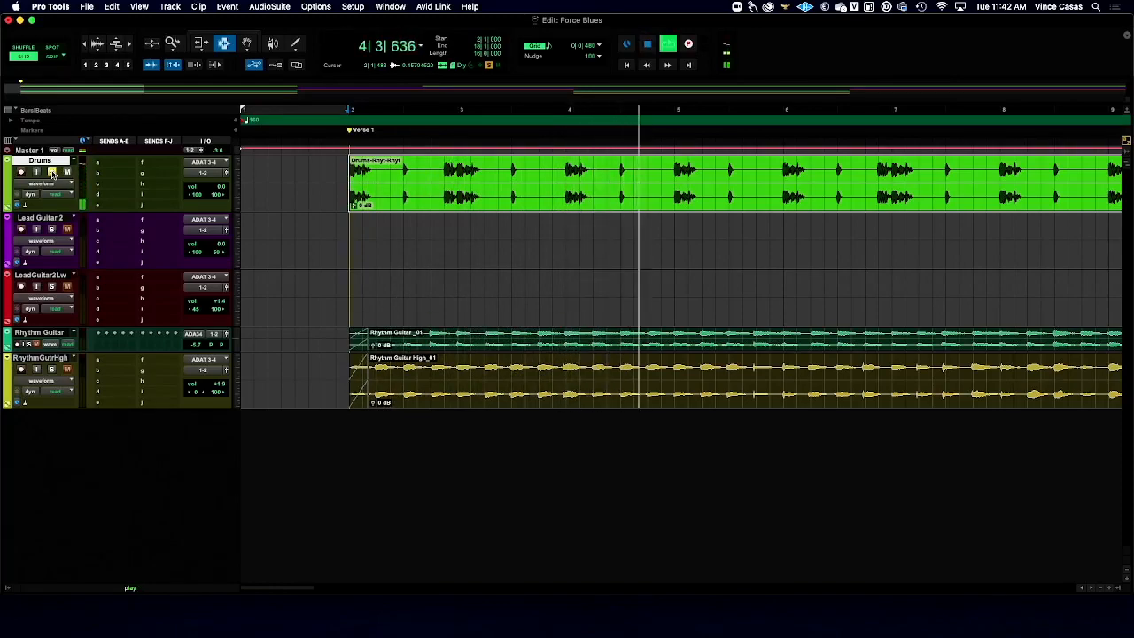
pyautogui.press('space')
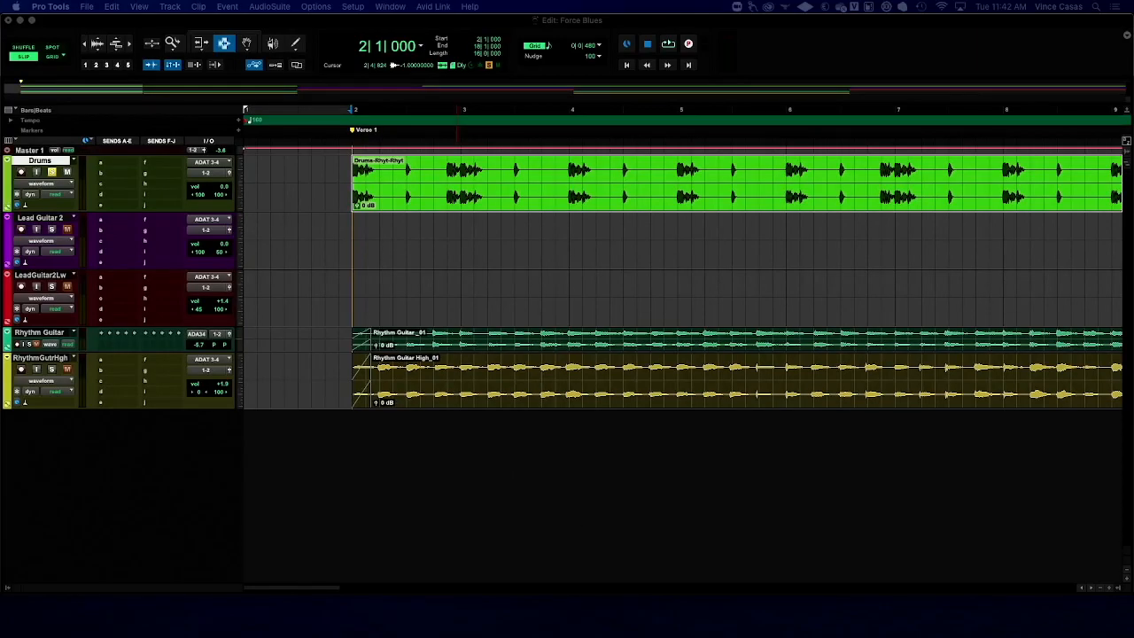
# - Bring up Master 1's F6-RTA plug-in window and examine the soloed drums' frequency spectrum over two playbacks from 2|1|000
pyautogui.moveTo(572, 469); pyautogui.dragTo(373, 187)
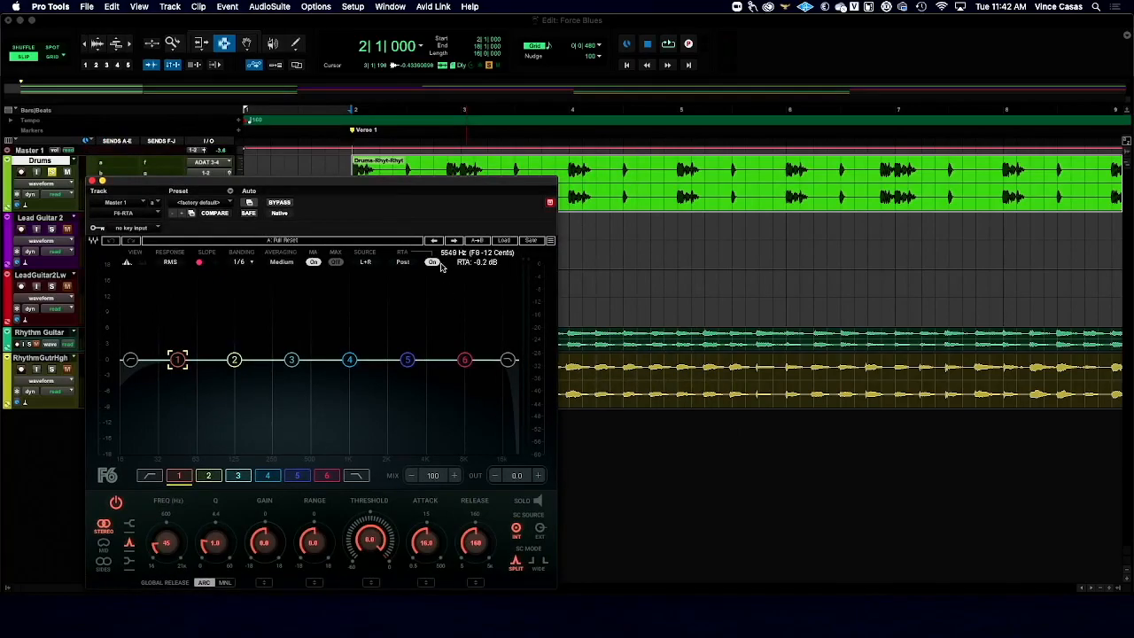
pyautogui.moveTo(421, 185); pyautogui.dragTo(540, 215)
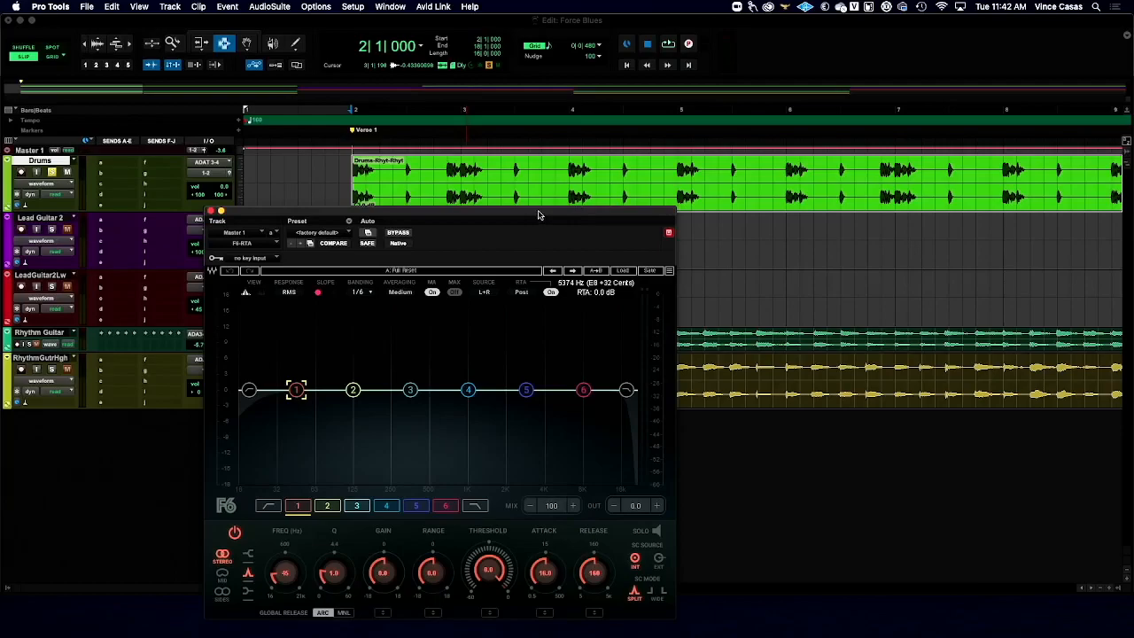
pyautogui.press('space')
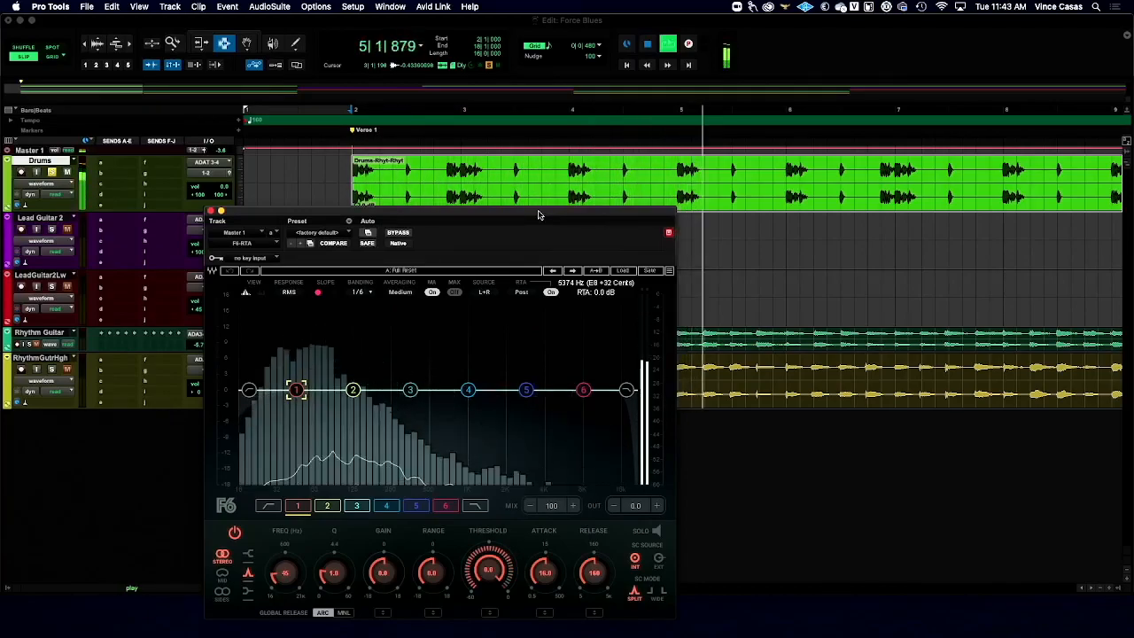
pyautogui.press('space')
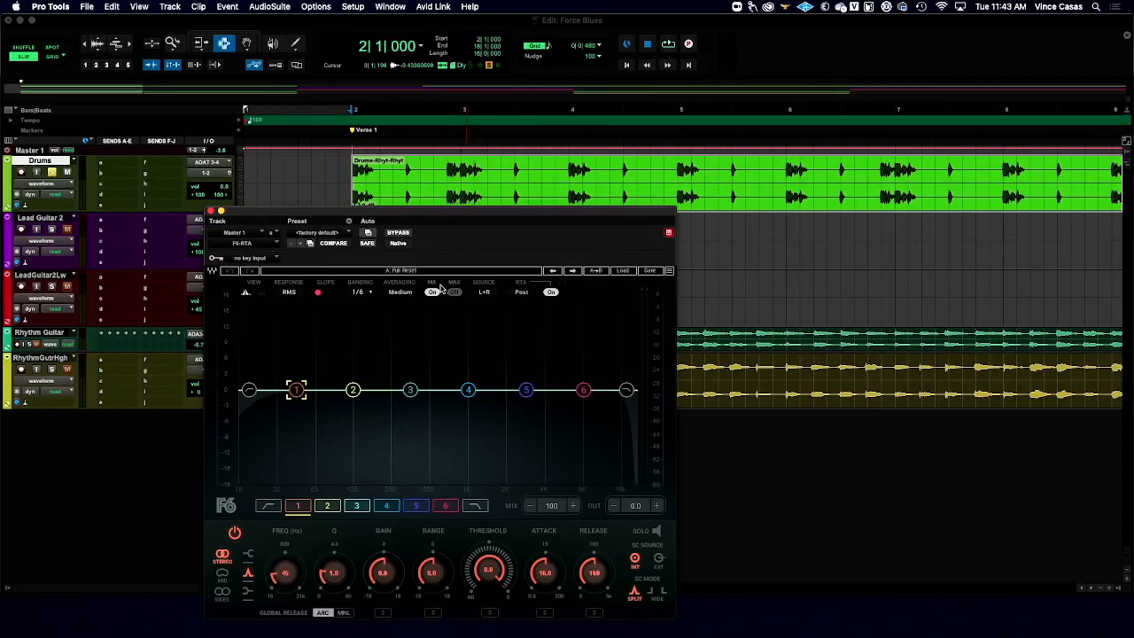
pyautogui.press('space')
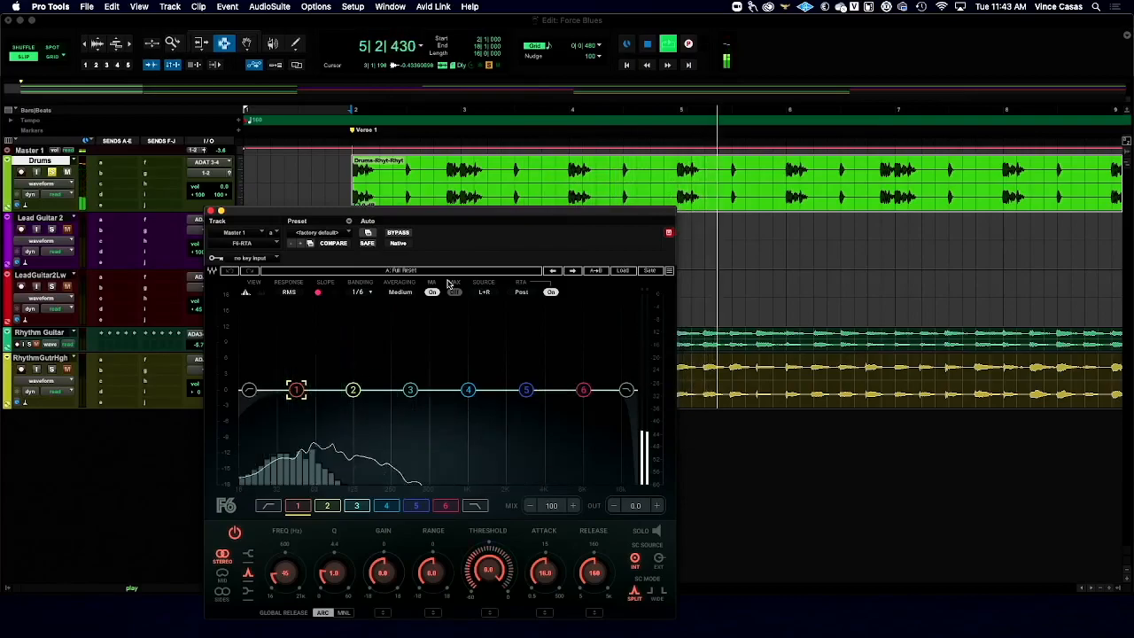
pyautogui.press('space')
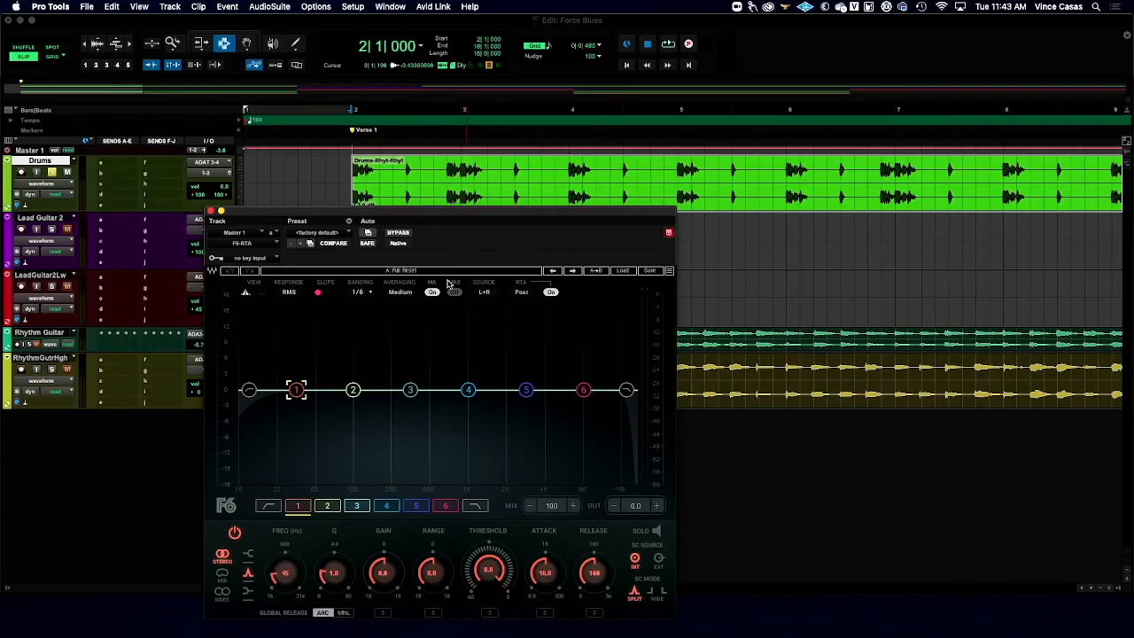
# - Play the full mix with Drums unsoloed, then re-solo Drums during playback to compare their spectra in F6-RTA
pyautogui.click(52, 173)
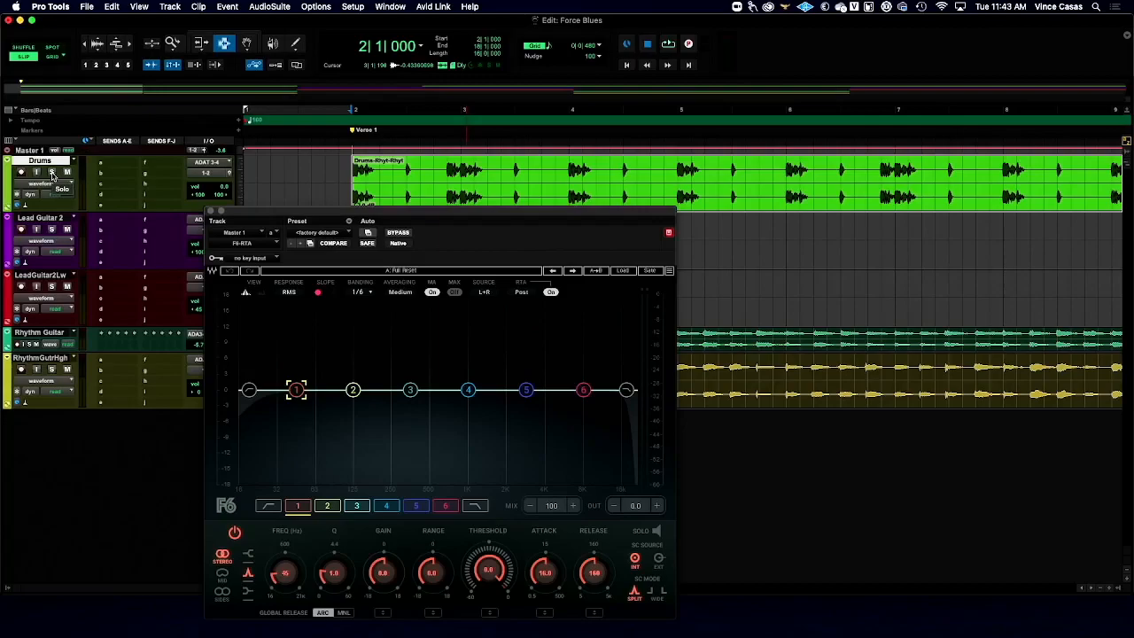
pyautogui.press('space')
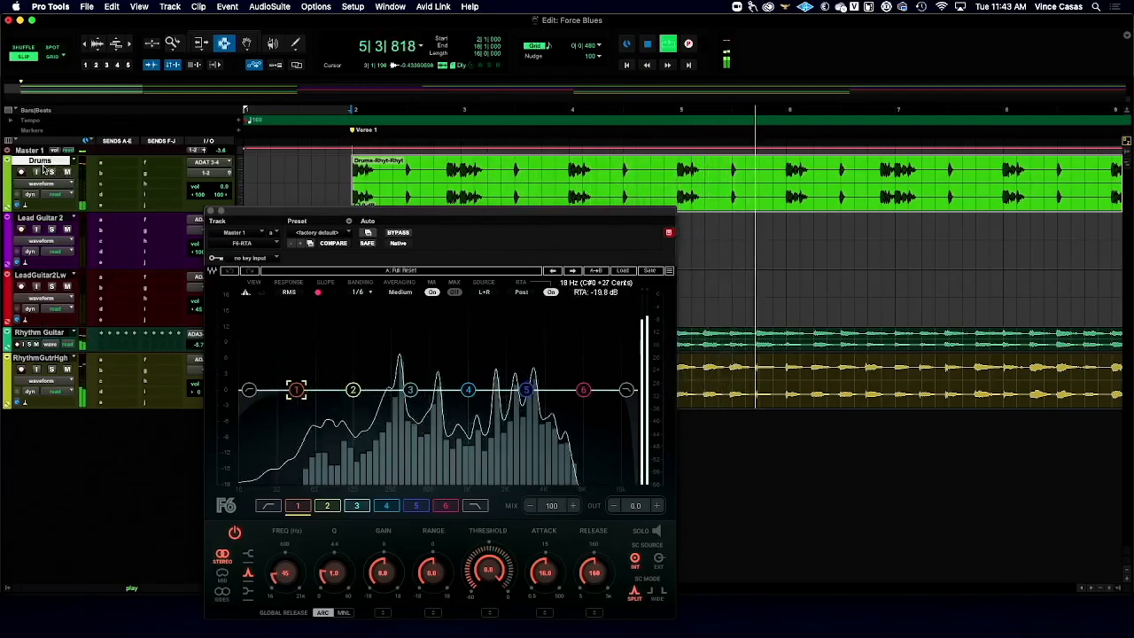
pyautogui.click(52, 171)
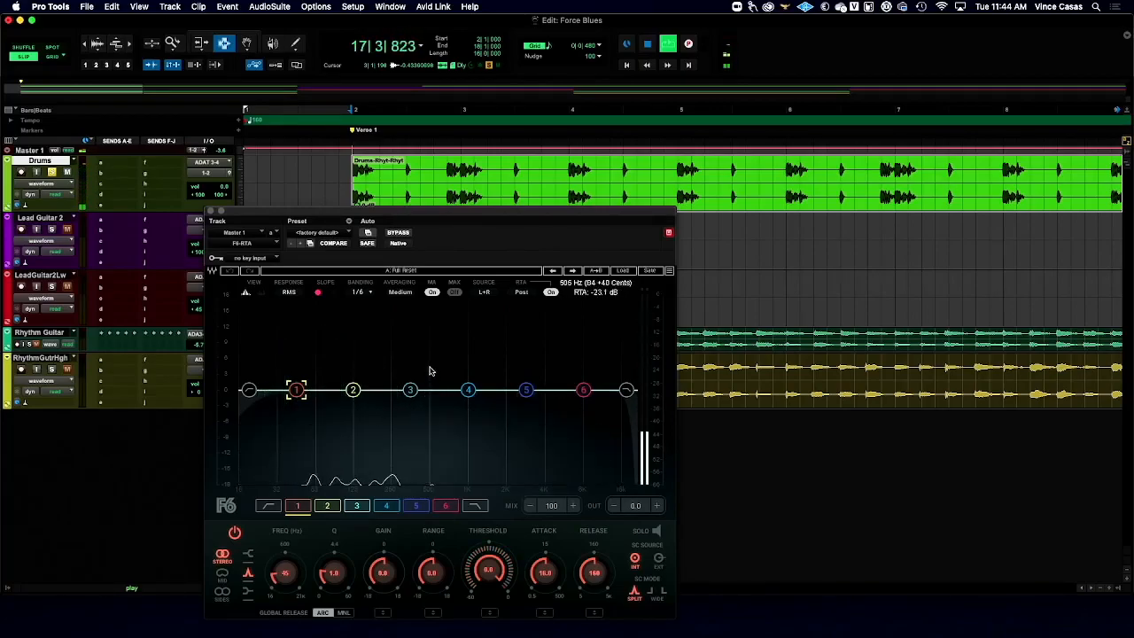
pyautogui.press('space')
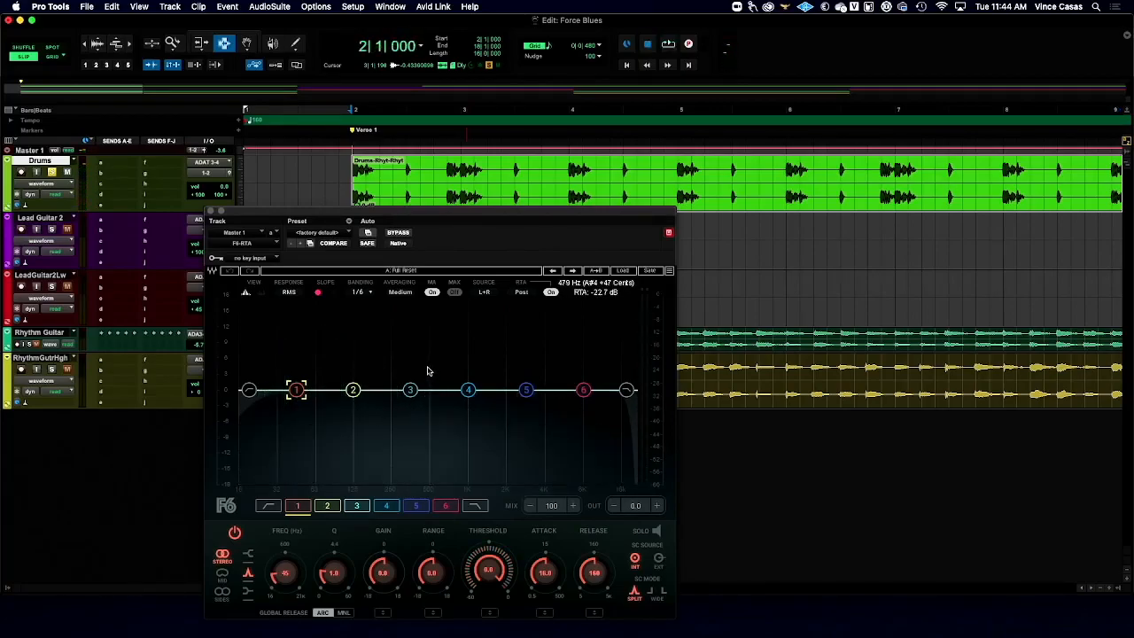
# - Switch the solo from Drums to the Rhythm Guitar and RhythmGutrHgh tracks, and put away the F6-RTA window
pyautogui.click(52, 173)
pyautogui.moveTo(226, 212); pyautogui.dragTo(474, 217)
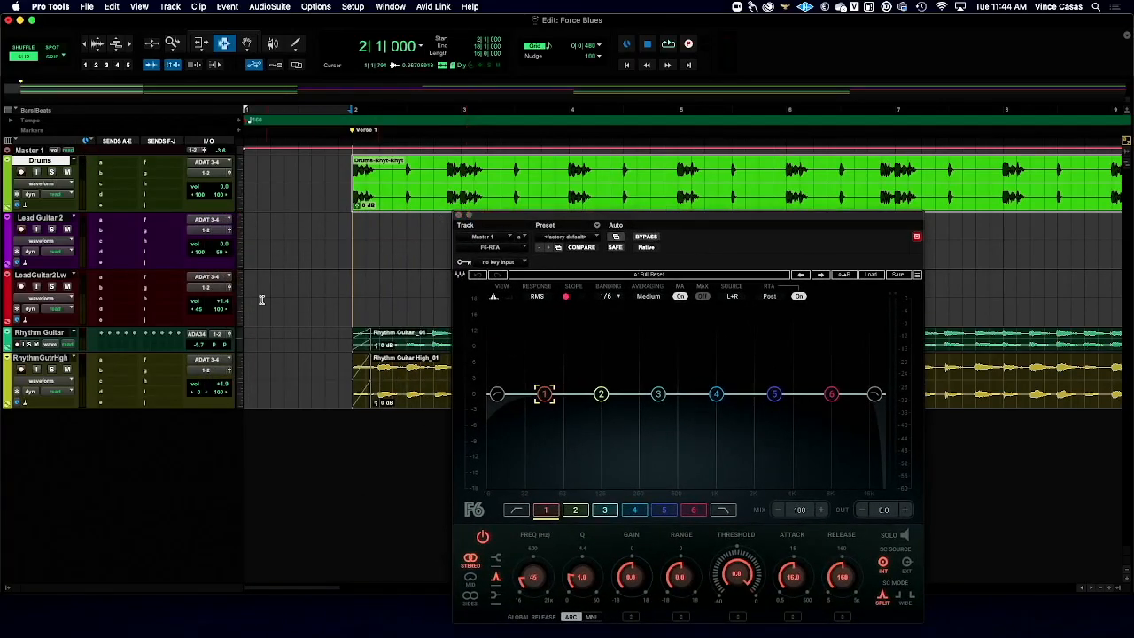
pyautogui.click(345, 350)
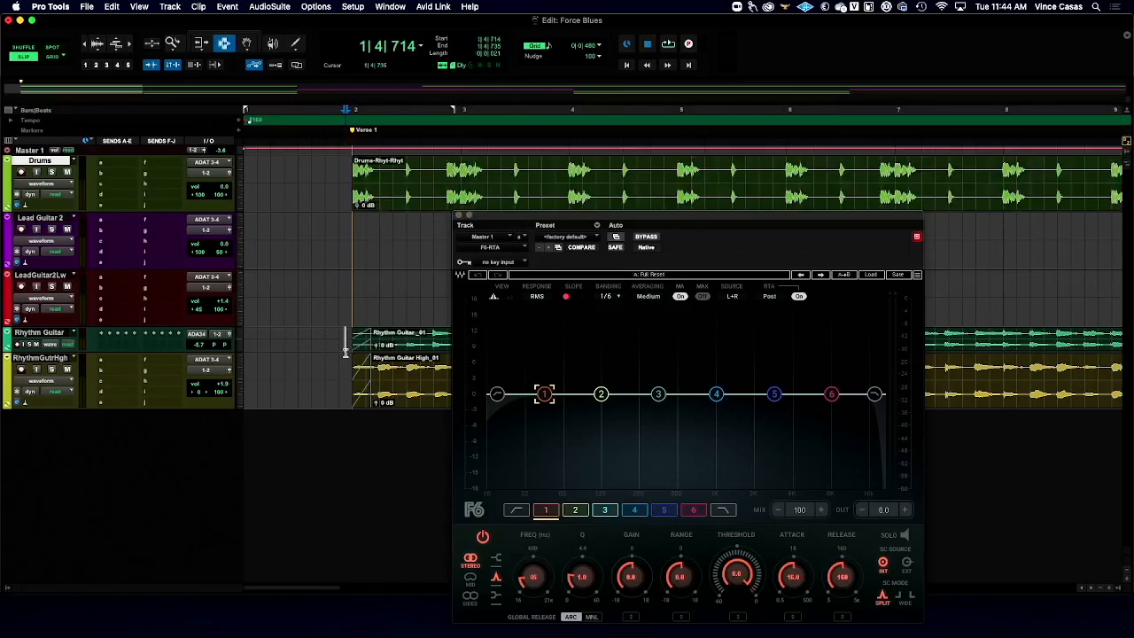
pyautogui.click(30, 344)
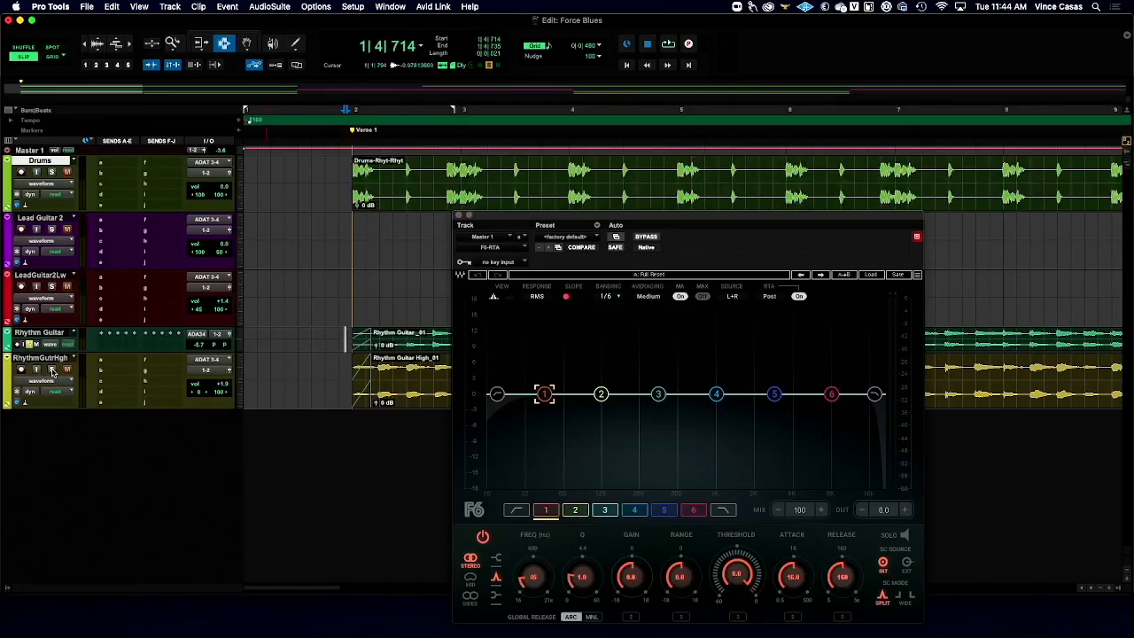
pyautogui.click(459, 216)
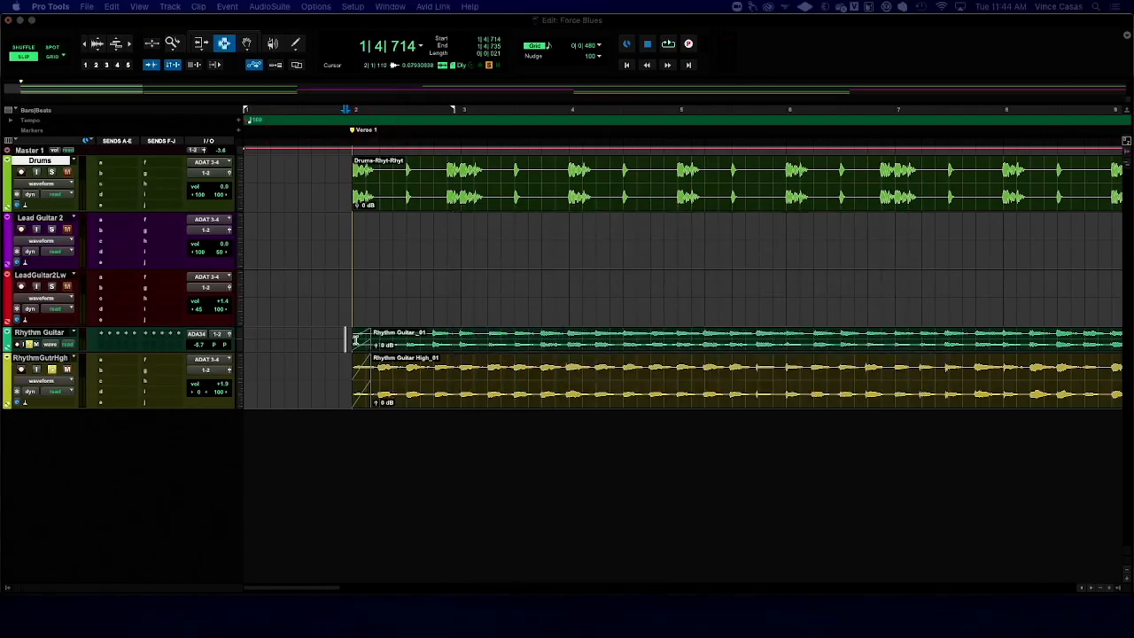
# - Select the first Rhythm Guitar clip, play both soloed rhythm guitars, and set RhythmGutrHgh's left-channel pan to 100 left
pyautogui.click(385, 337)
pyautogui.press('space')
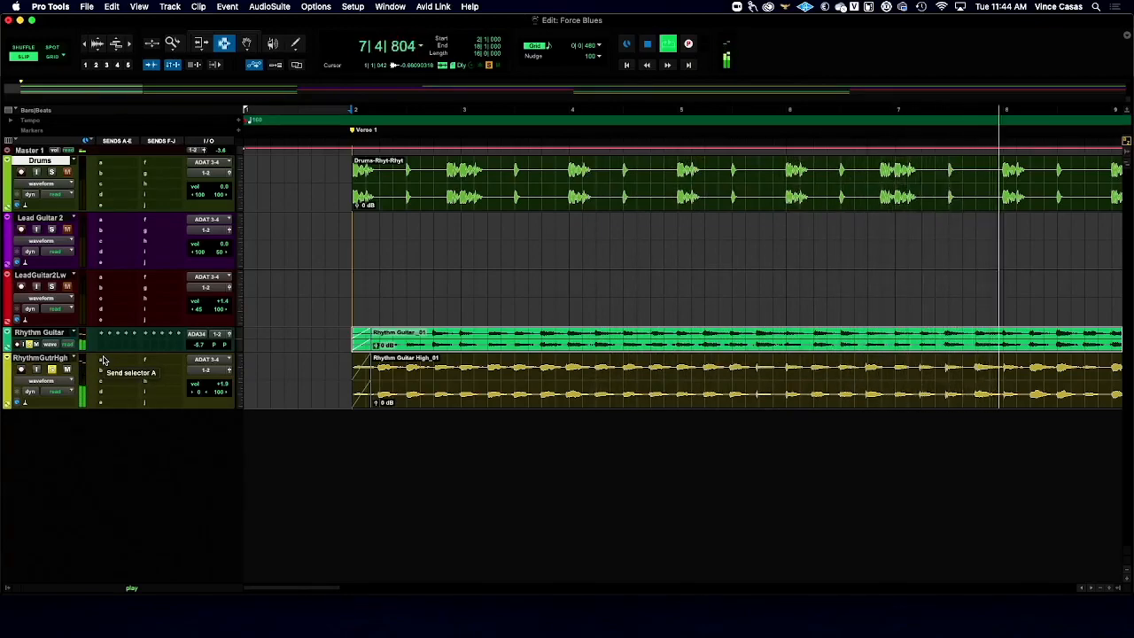
pyautogui.press('space')
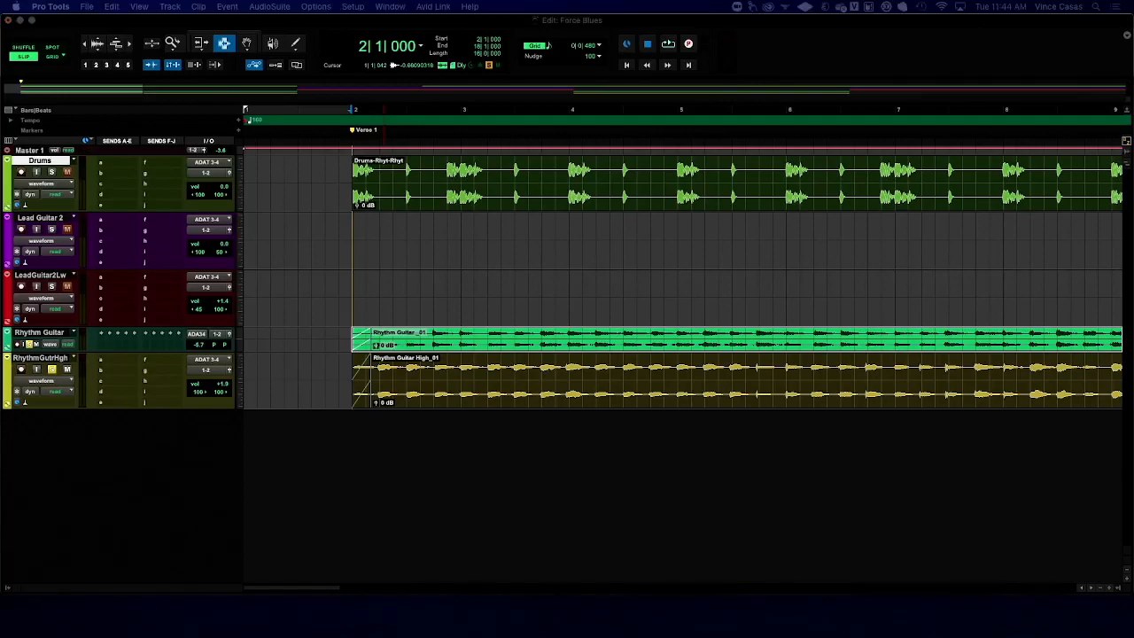
# - Compare the rhythm guitars by ear from 2|1|000, playing both tracks together and then soloing each one separately
pyautogui.press('space')
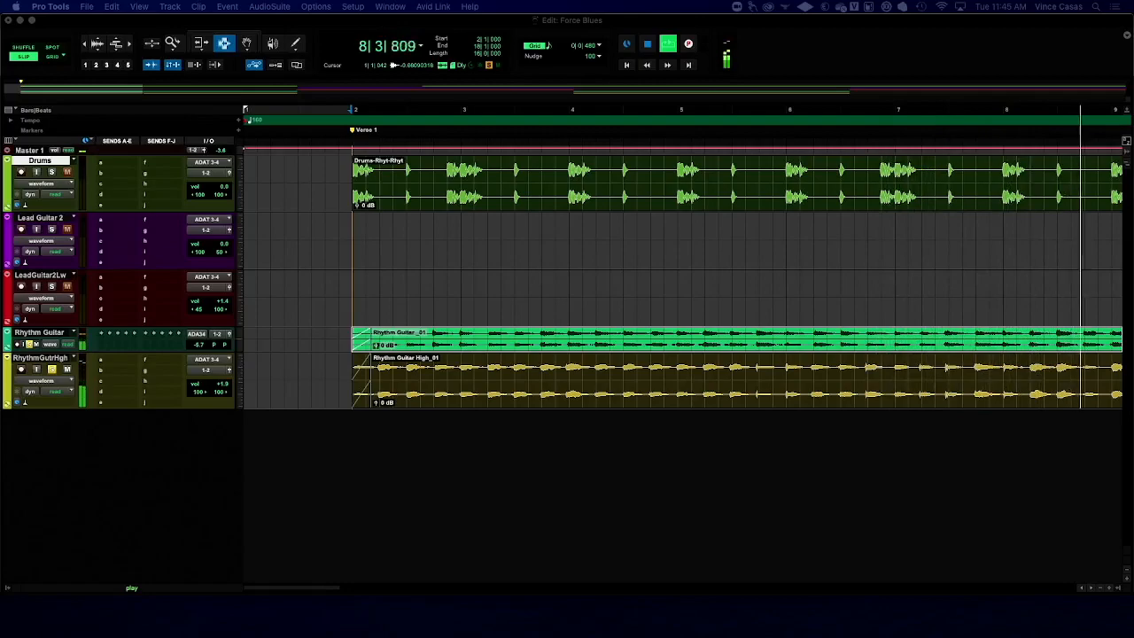
pyautogui.press('space')
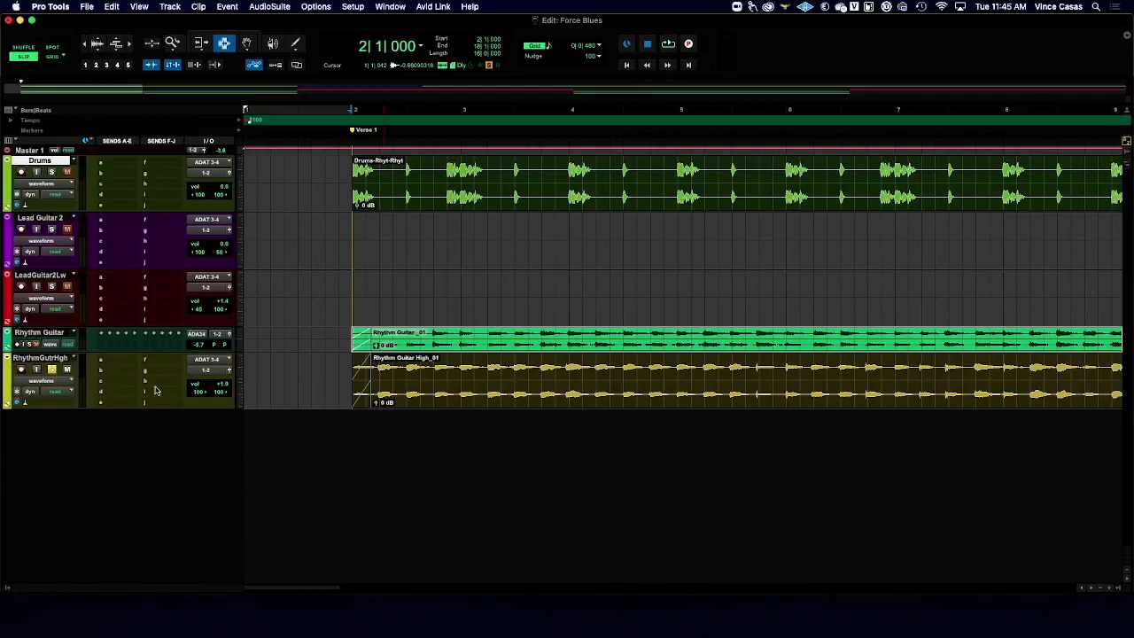
pyautogui.press('space')
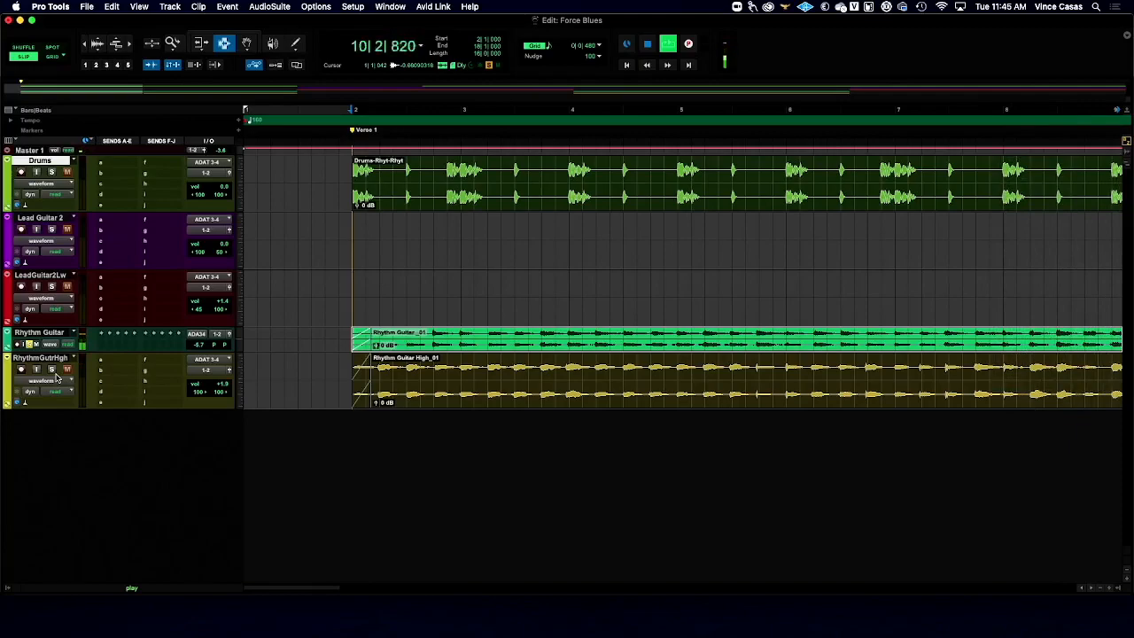
pyautogui.press('space')
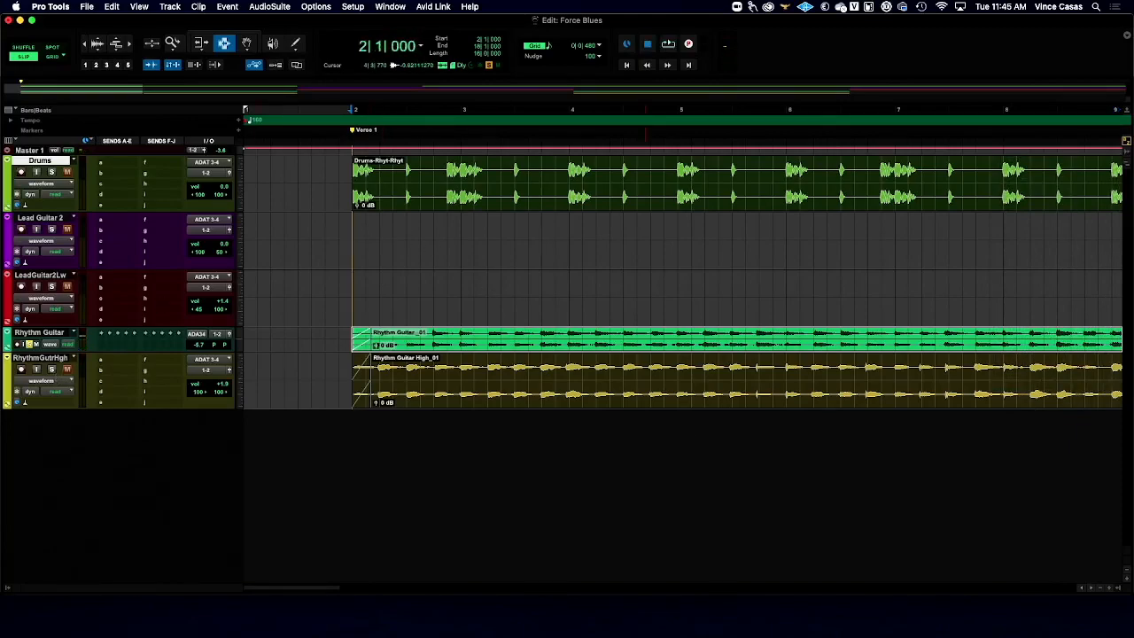
# - Bring up Master 1's F6-RTA window and examine the soloed Rhythm Guitar's spectrum over repeated playbacks from 2|1|000
pyautogui.moveTo(833, 636); pyautogui.dragTo(567, 37)
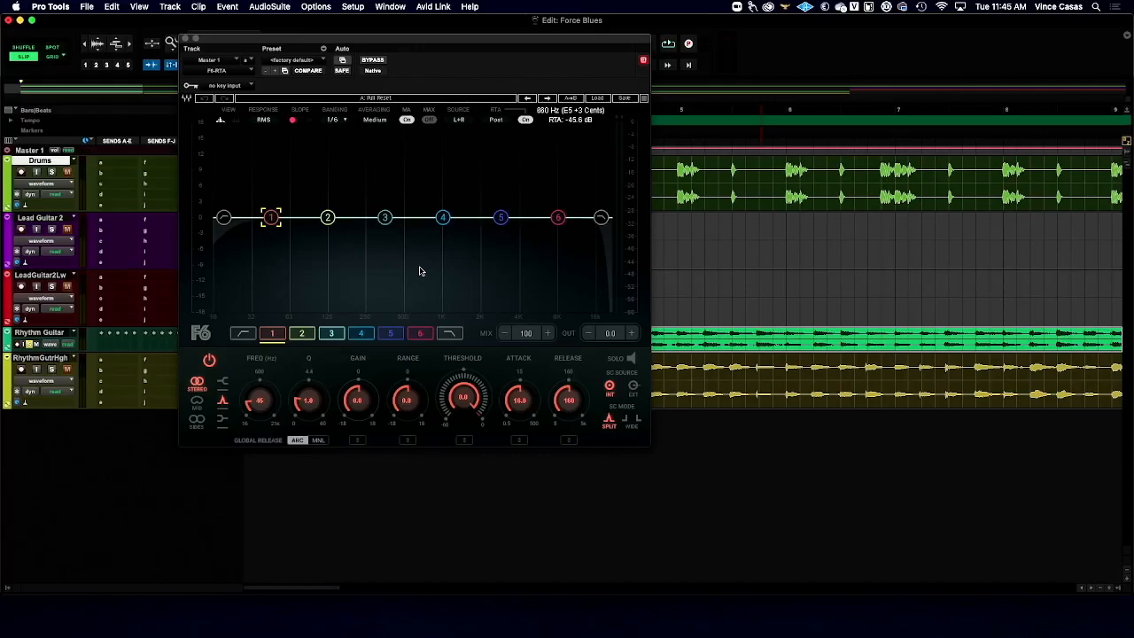
pyautogui.press('space')
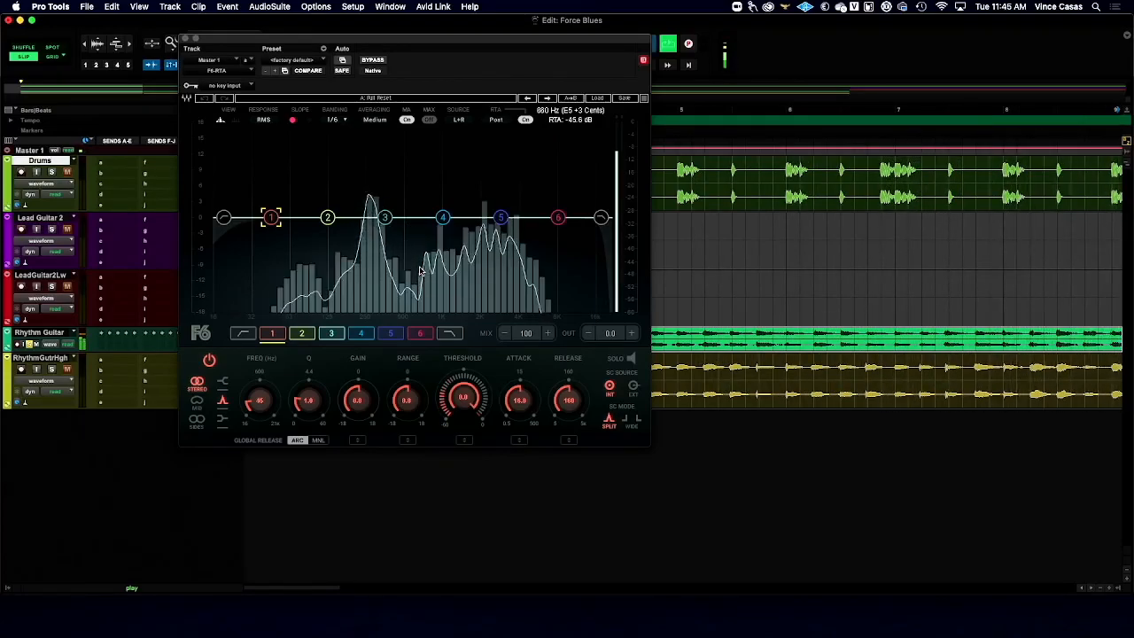
pyautogui.press('space')
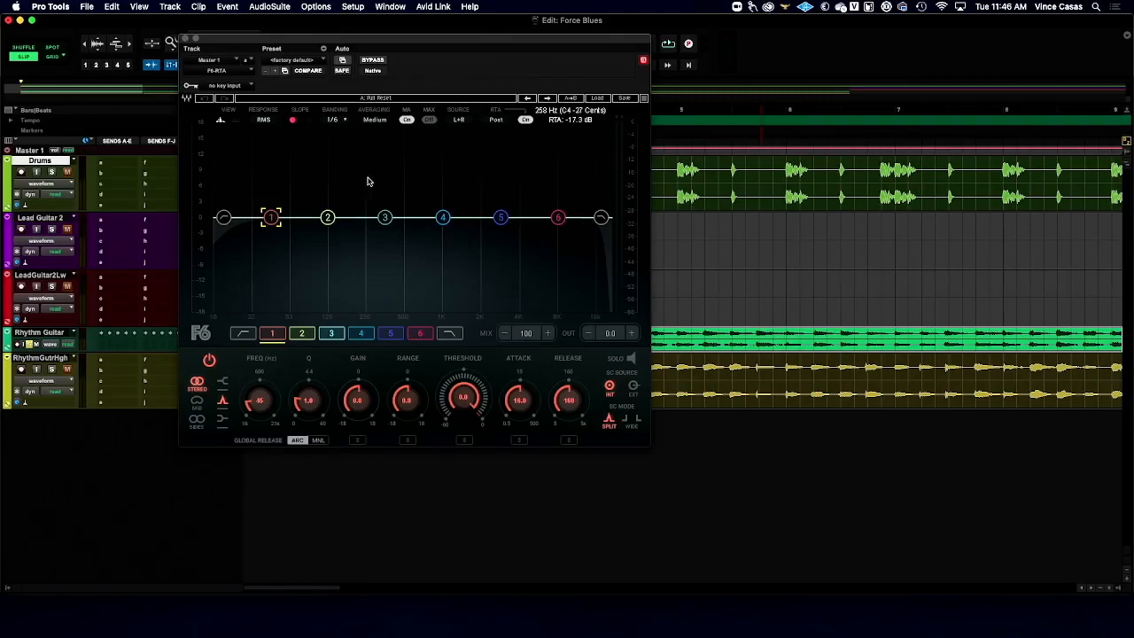
pyautogui.press('space')
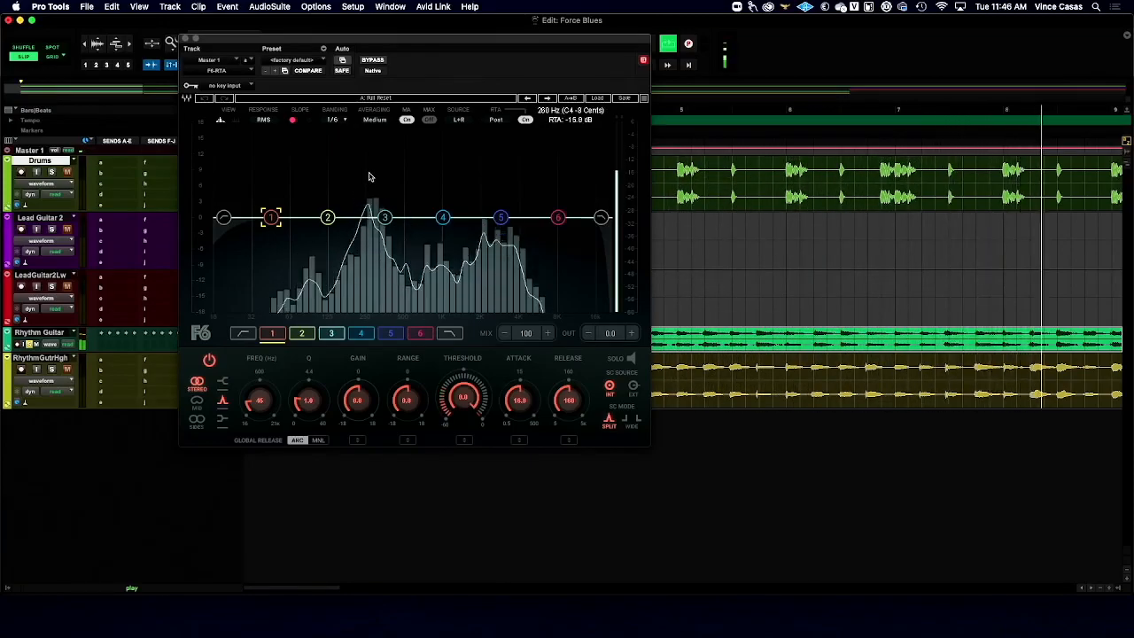
pyautogui.press('space')
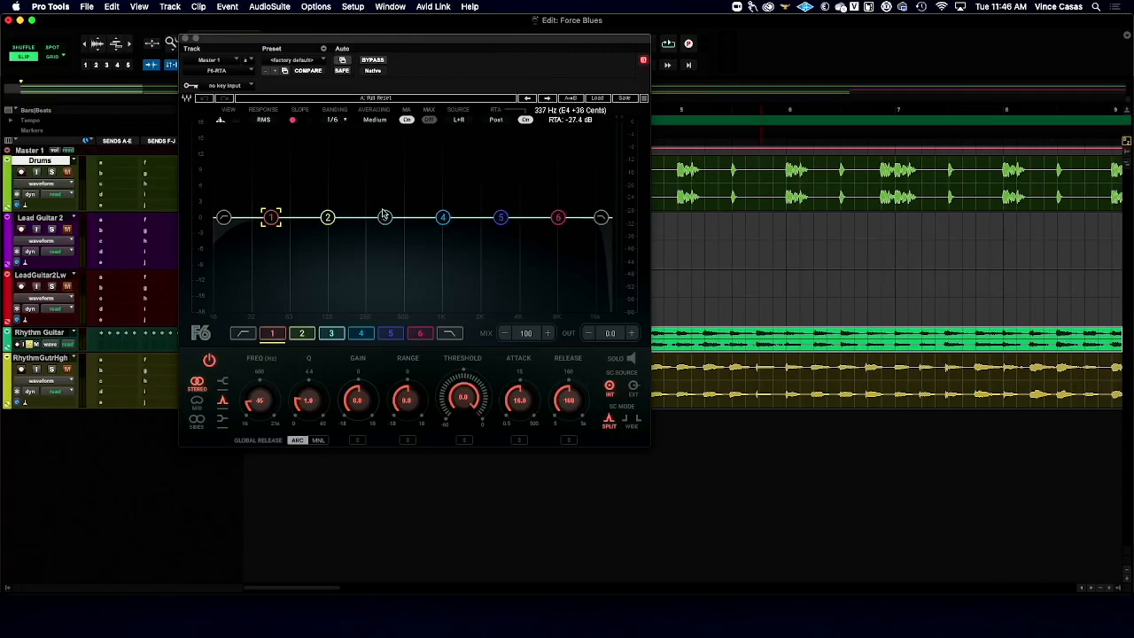
pyautogui.press('space')
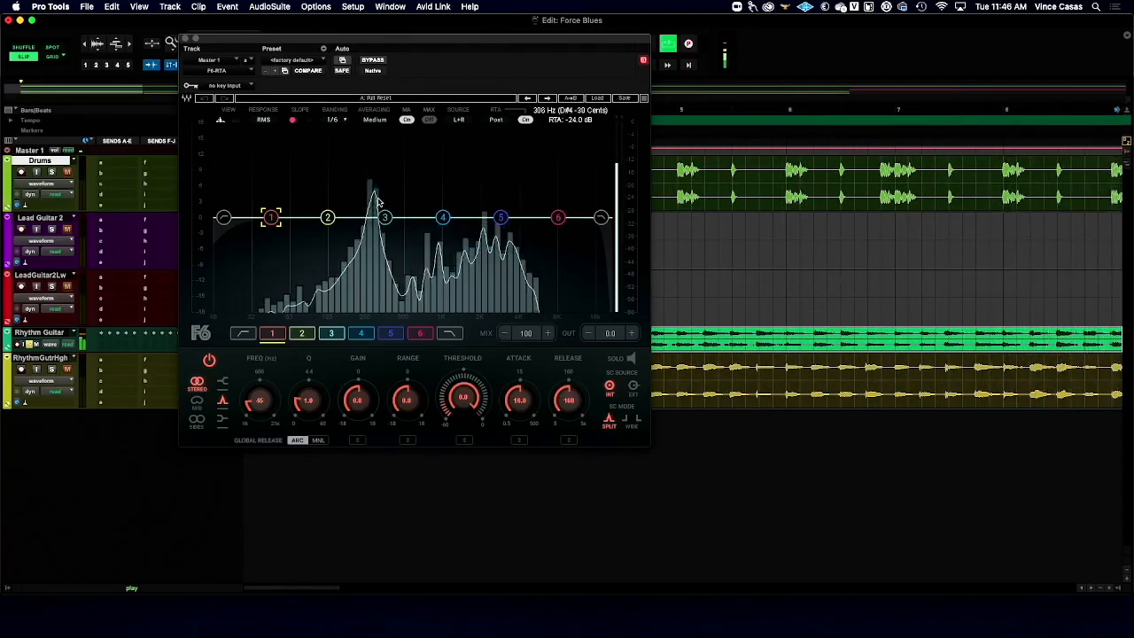
pyautogui.press('space')
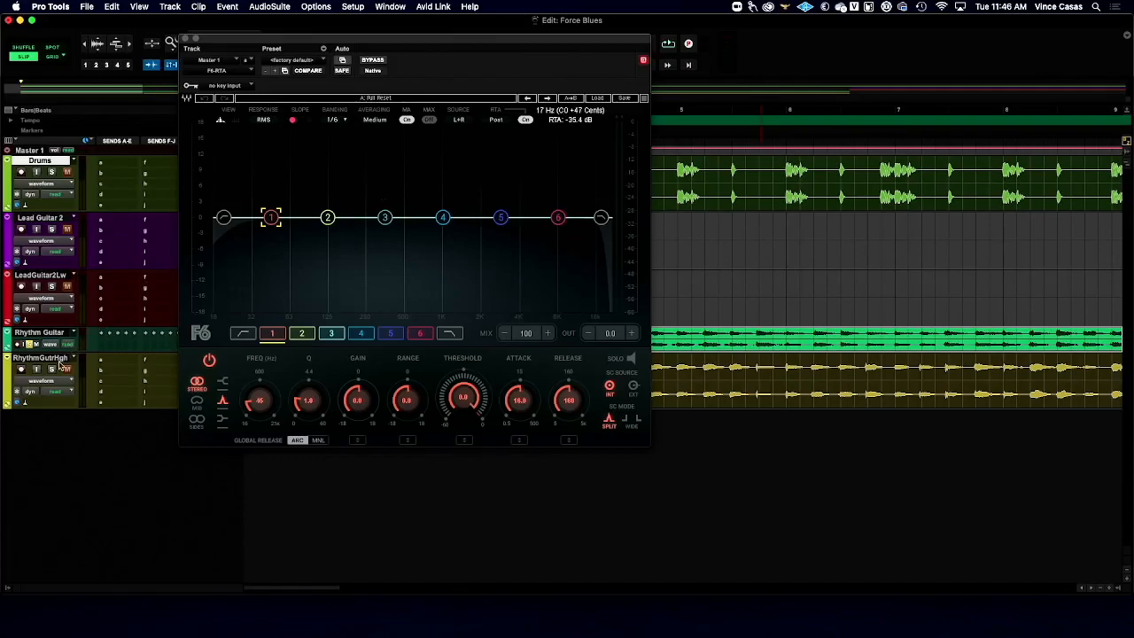
# - Solo RhythmGutrHgh instead of Rhythm Guitar, play it to examine its spectrum, and close the F6-RTA window
pyautogui.press('space')
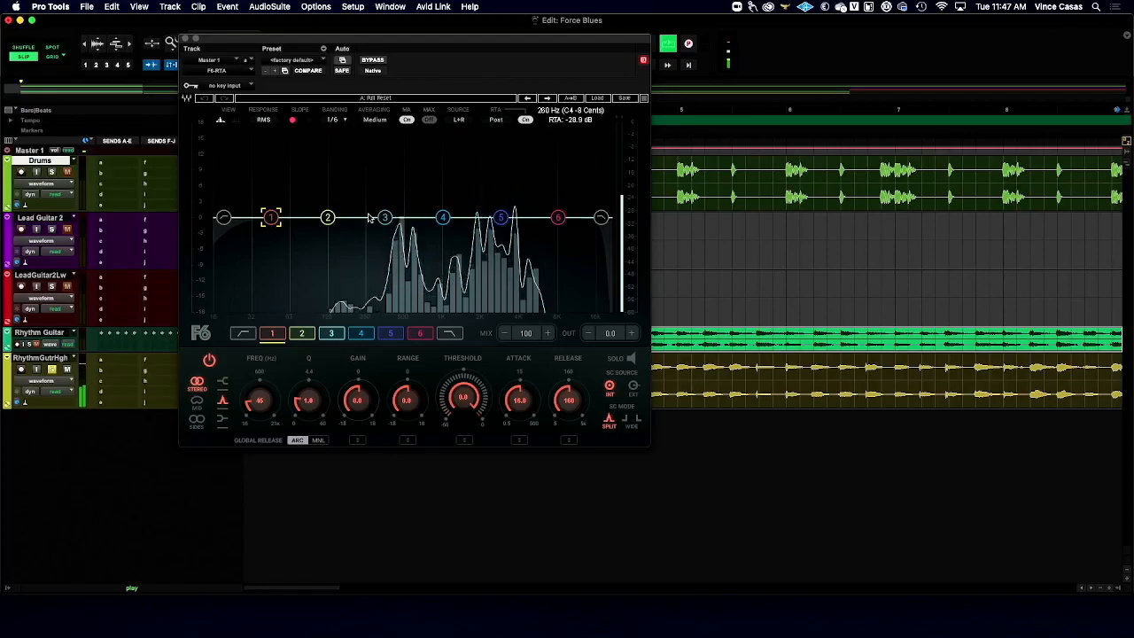
pyautogui.press('space')
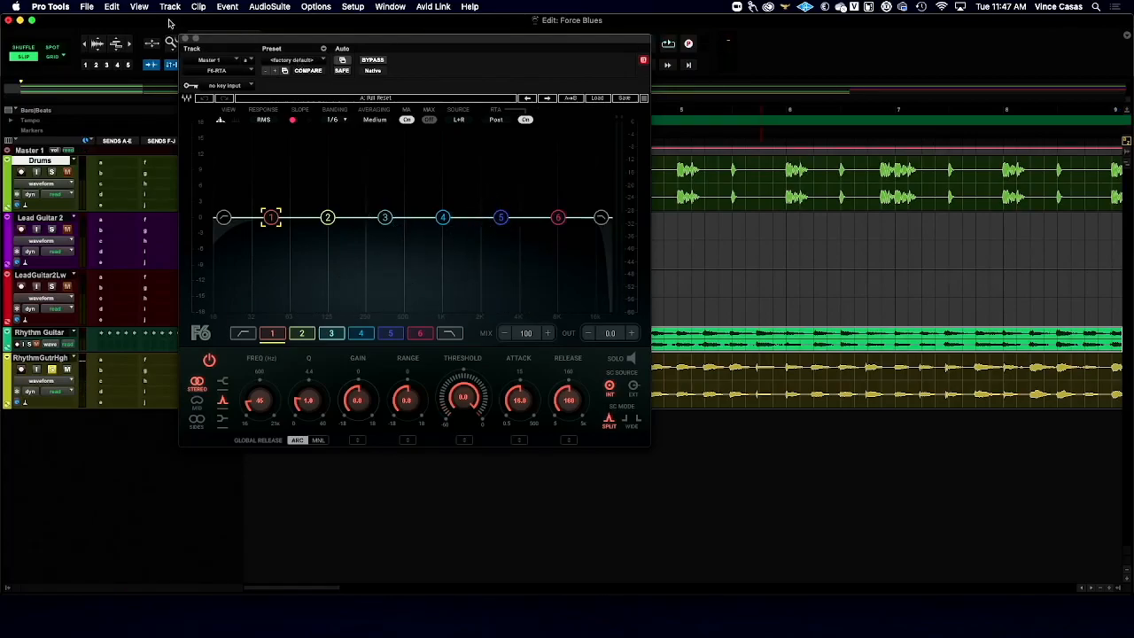
pyautogui.click(186, 39)
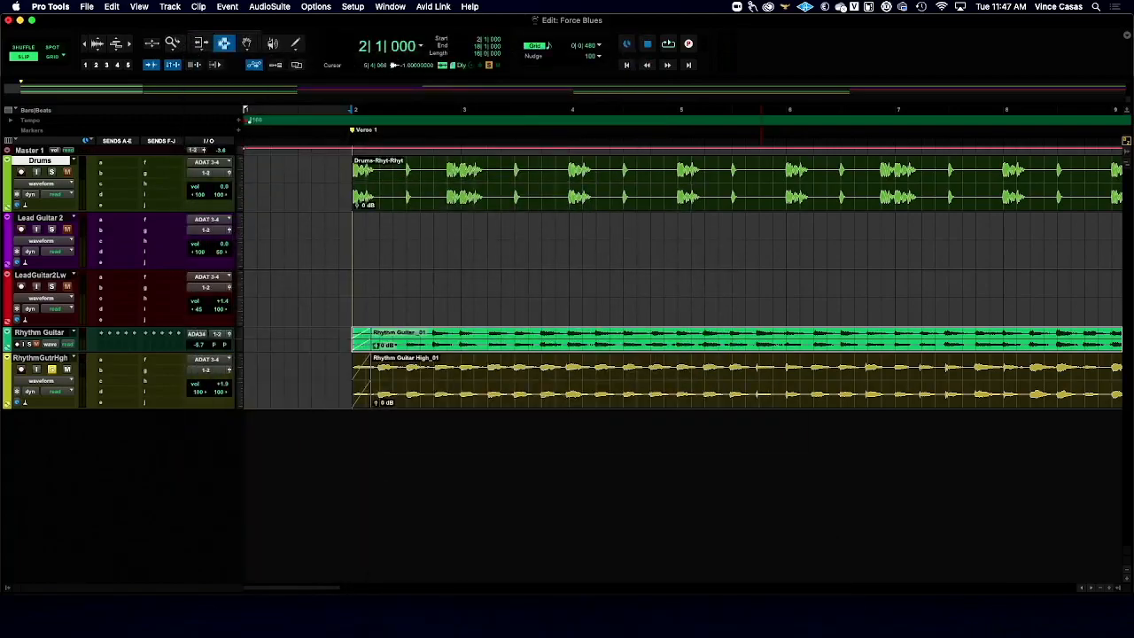
# - Select the Lead Guitar 2 clip starting near bar 18 and solo both lead guitar tracks instead of RhythmGutrHgh
pyautogui.hscroll(10, 394, 165)
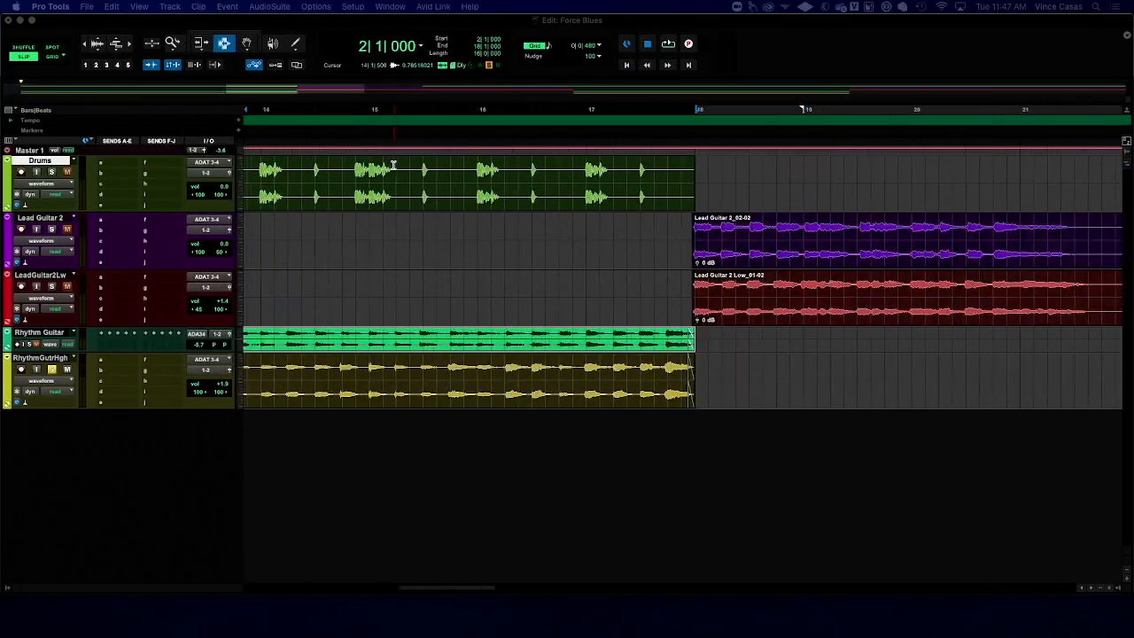
pyautogui.hscroll(7, 393, 165)
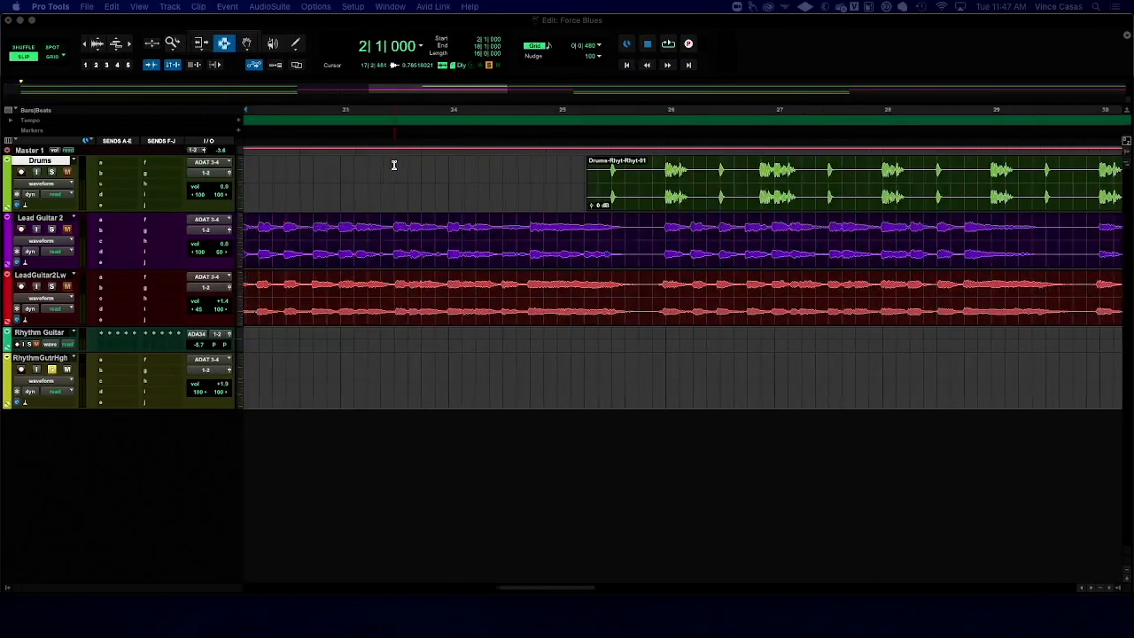
pyautogui.click(390, 228)
pyautogui.hscroll(-3, 390, 229)
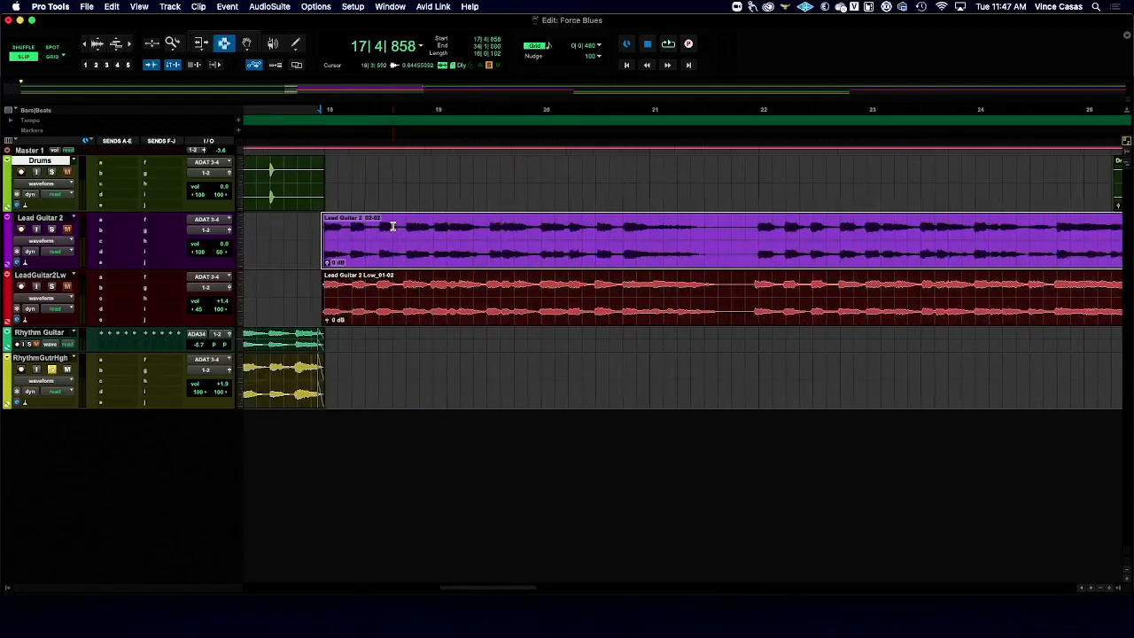
pyautogui.click(50, 229)
pyautogui.click(52, 369)
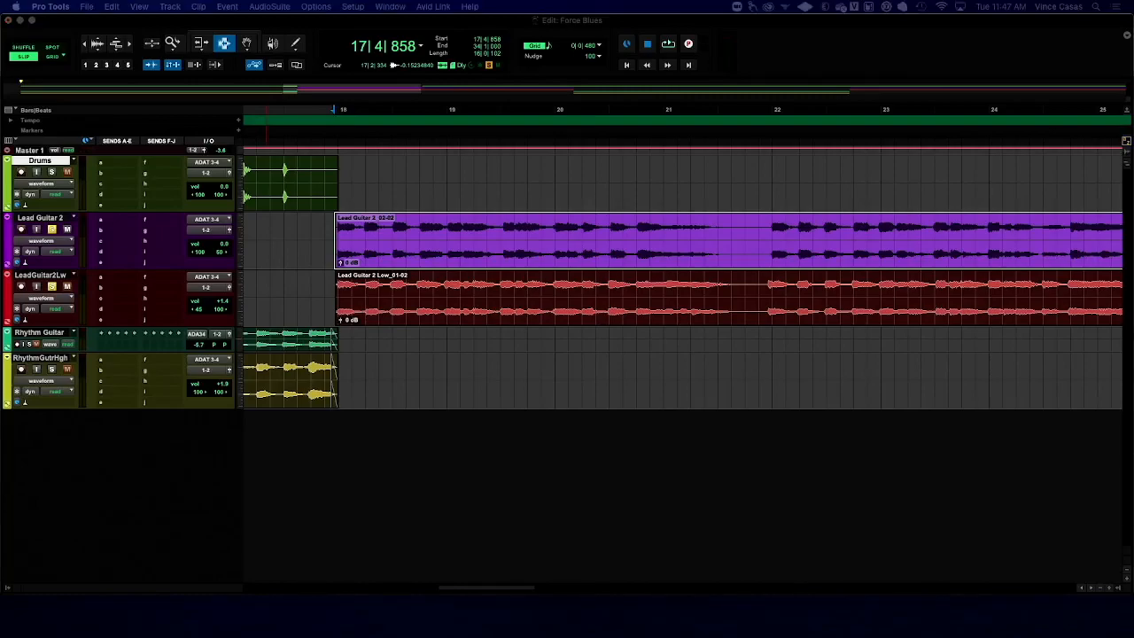
# - Compare the lead guitars by ear, playing both together, then soloing Lead Guitar 2 and LeadGuitar2Lw separately
pyautogui.press('space')
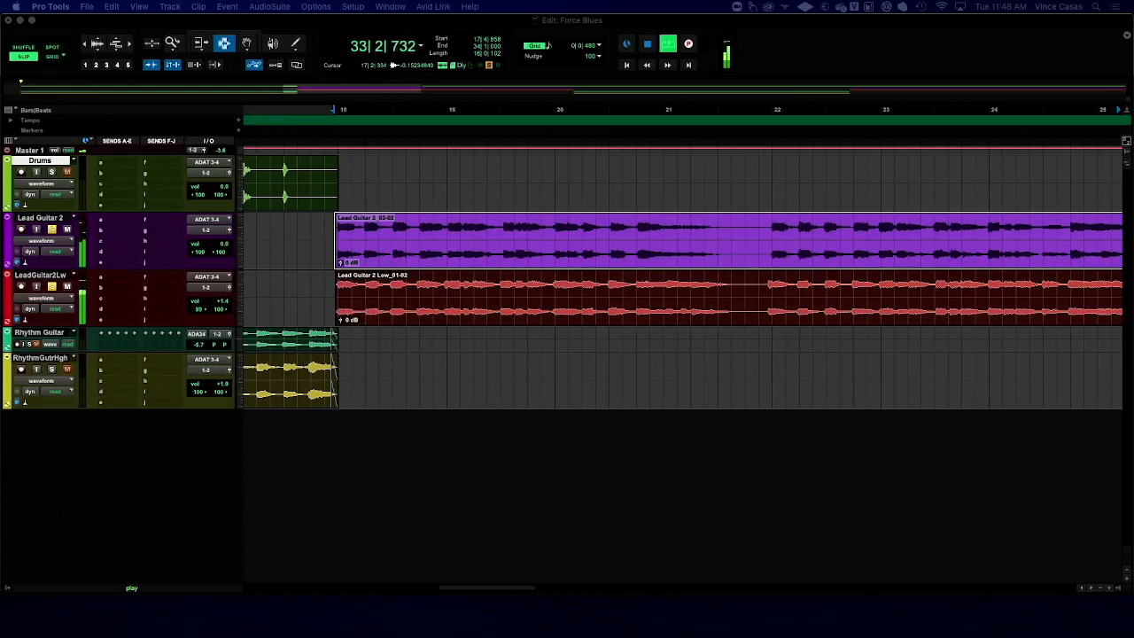
pyautogui.press('space')
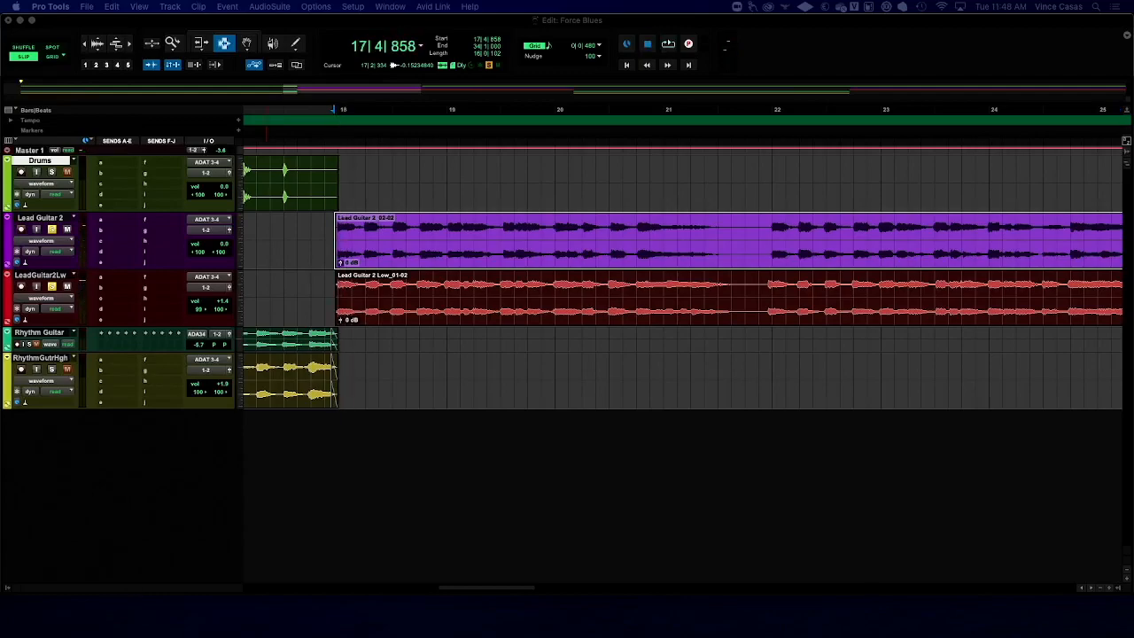
pyautogui.click(51, 287)
pyautogui.press('space')
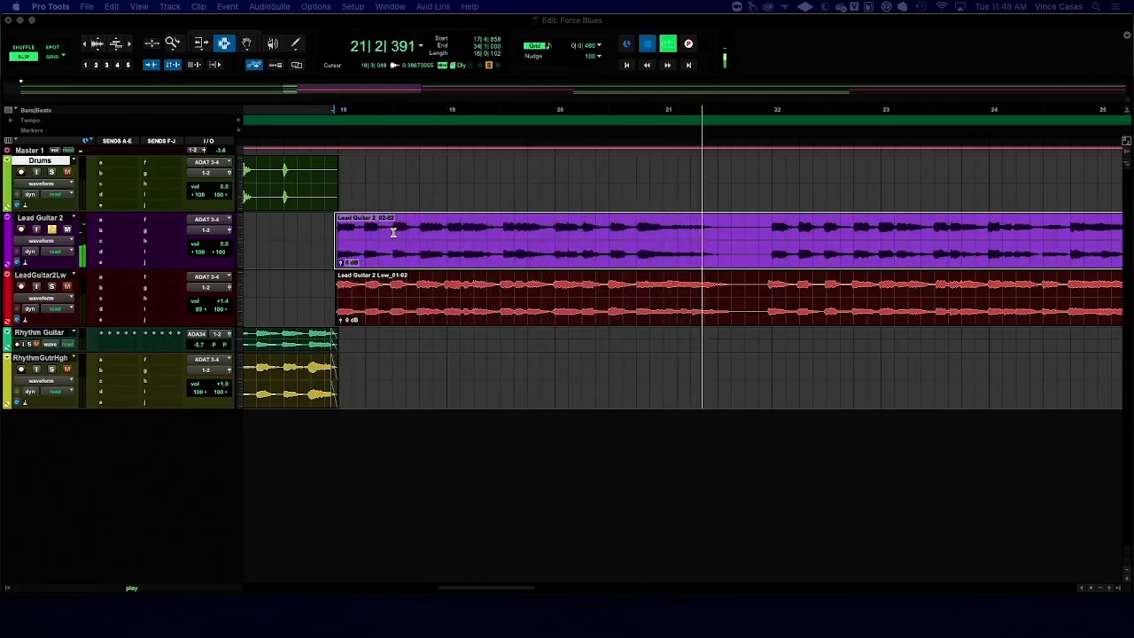
pyautogui.press('space')
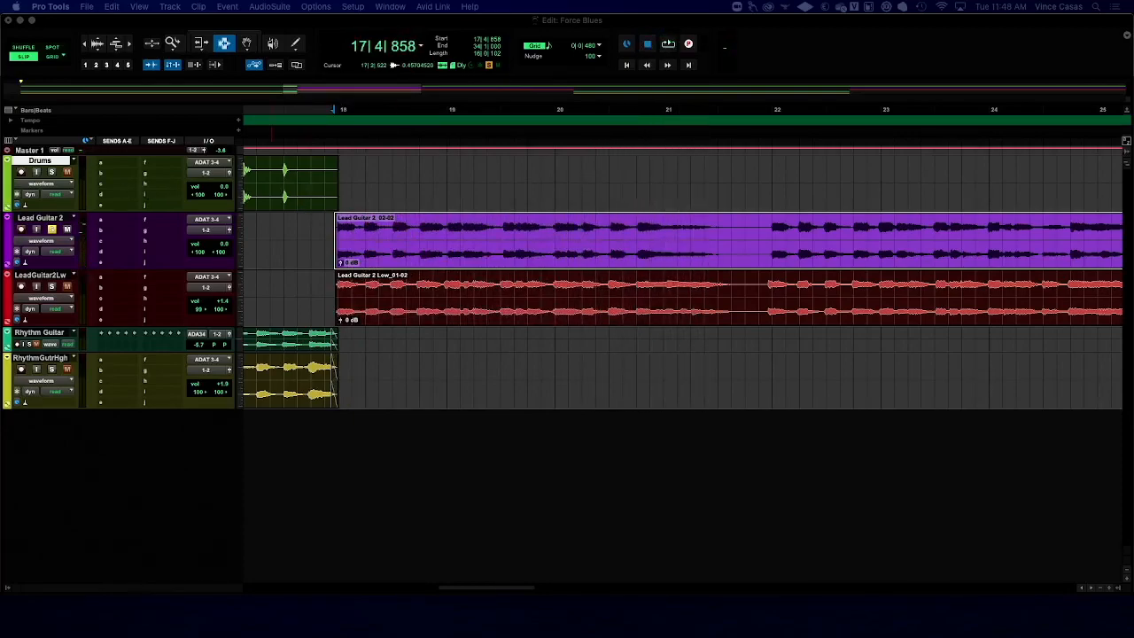
pyautogui.click(51, 287)
pyautogui.press('space')
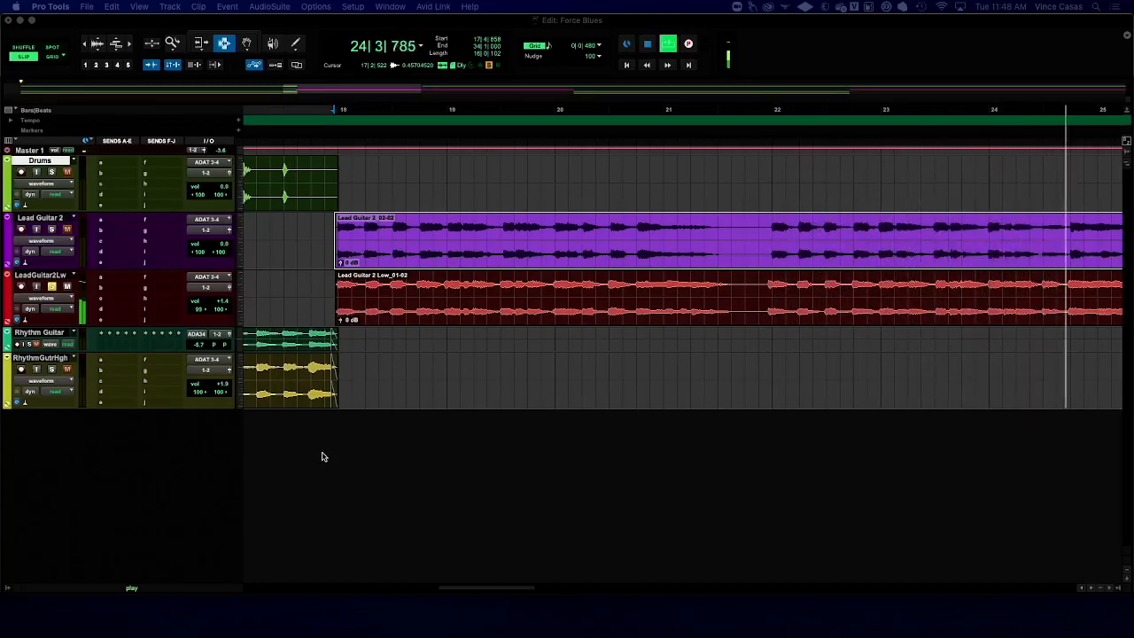
pyautogui.press('space')
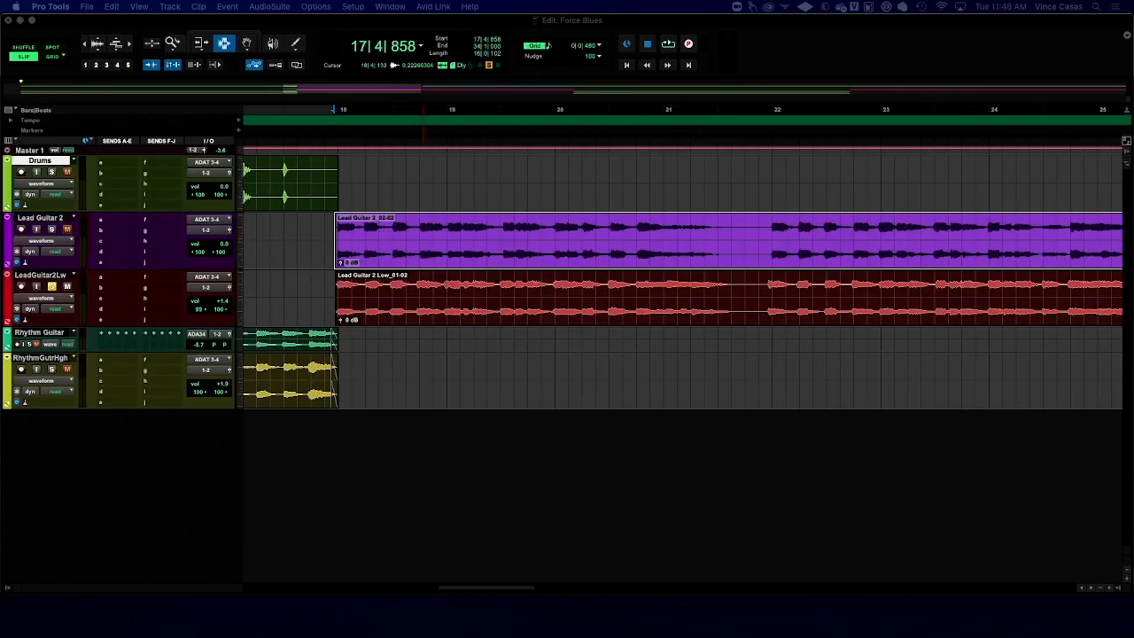
# - Arrange both lead guitars' F6-RTA windows side by side, solo both tracks and play them to compare their spectra
pyautogui.moveTo(428, 635); pyautogui.dragTo(247, 60)
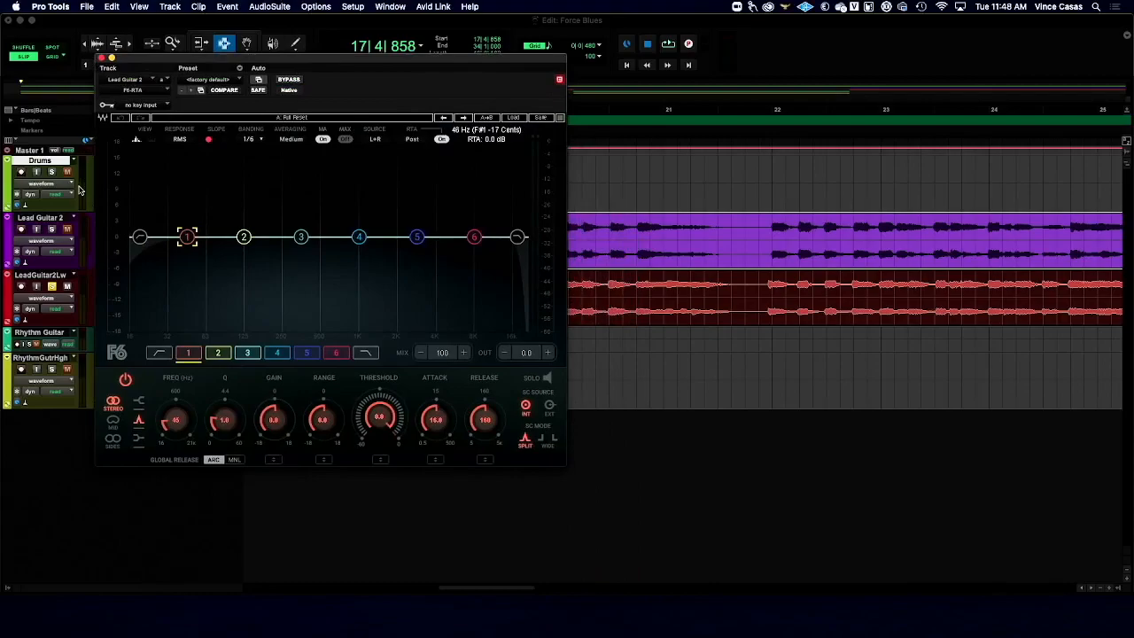
pyautogui.click(52, 230)
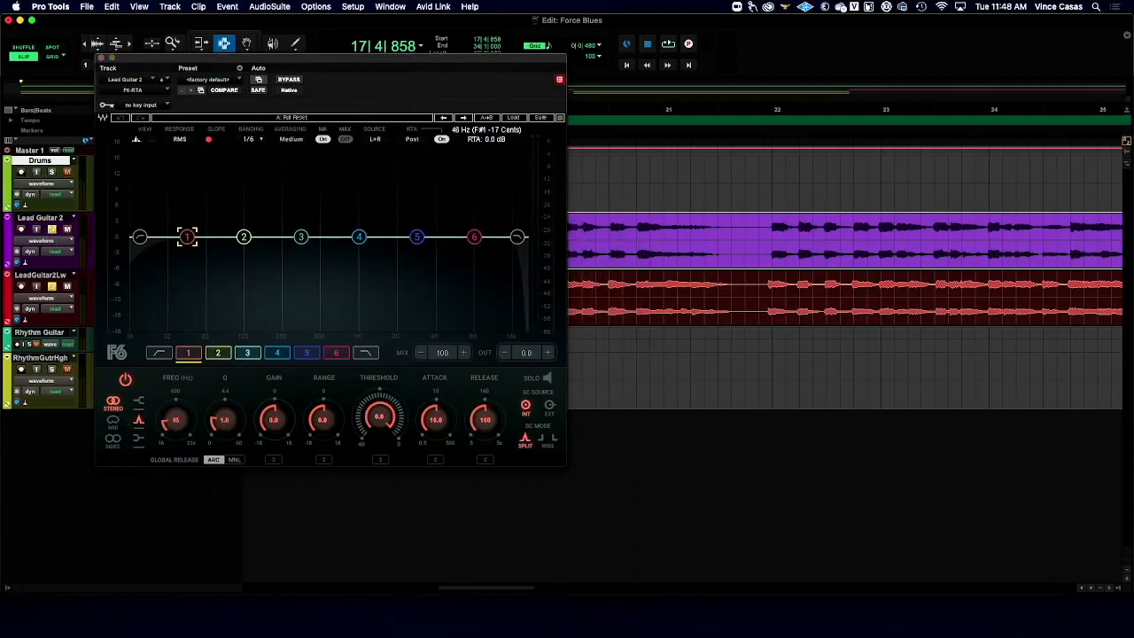
pyautogui.moveTo(458, 635); pyautogui.dragTo(782, 62)
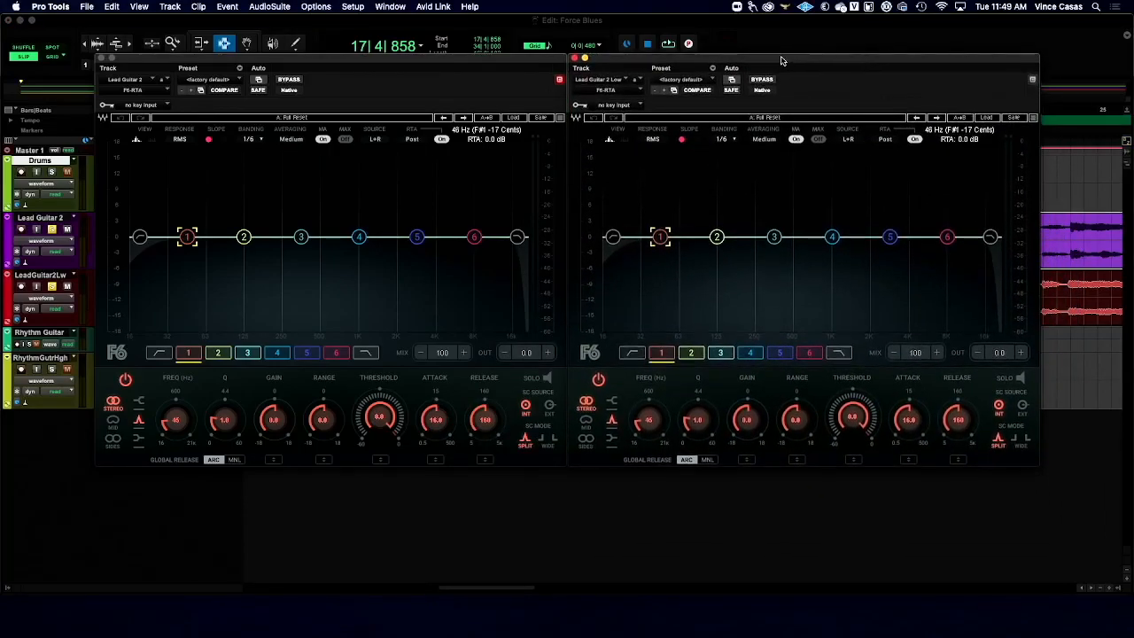
pyautogui.press('space')
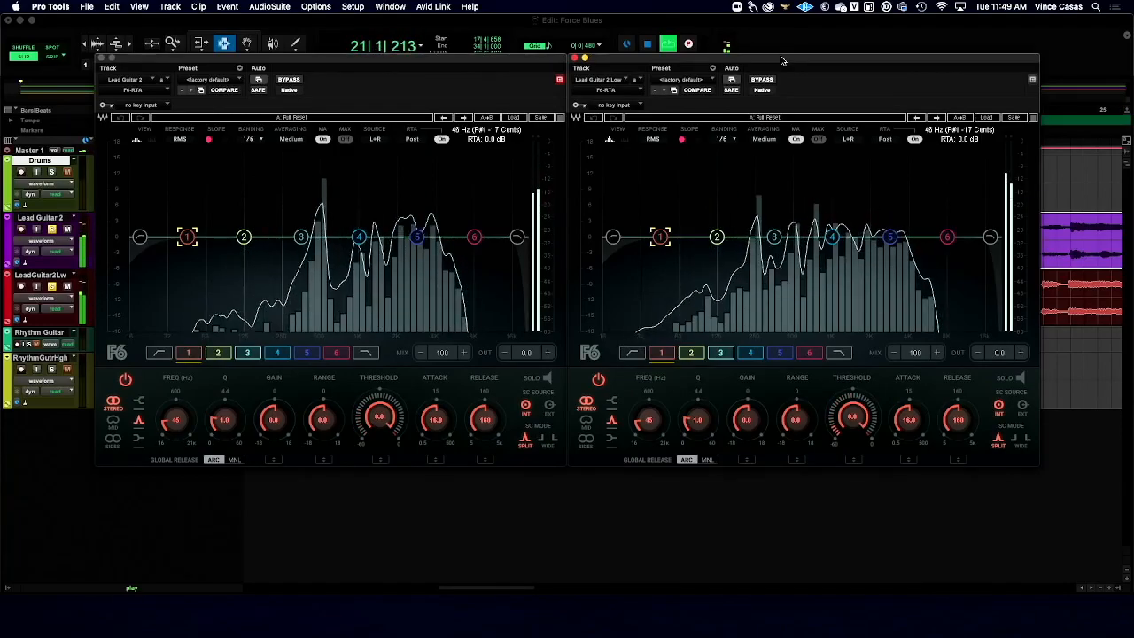
pyautogui.press('space')
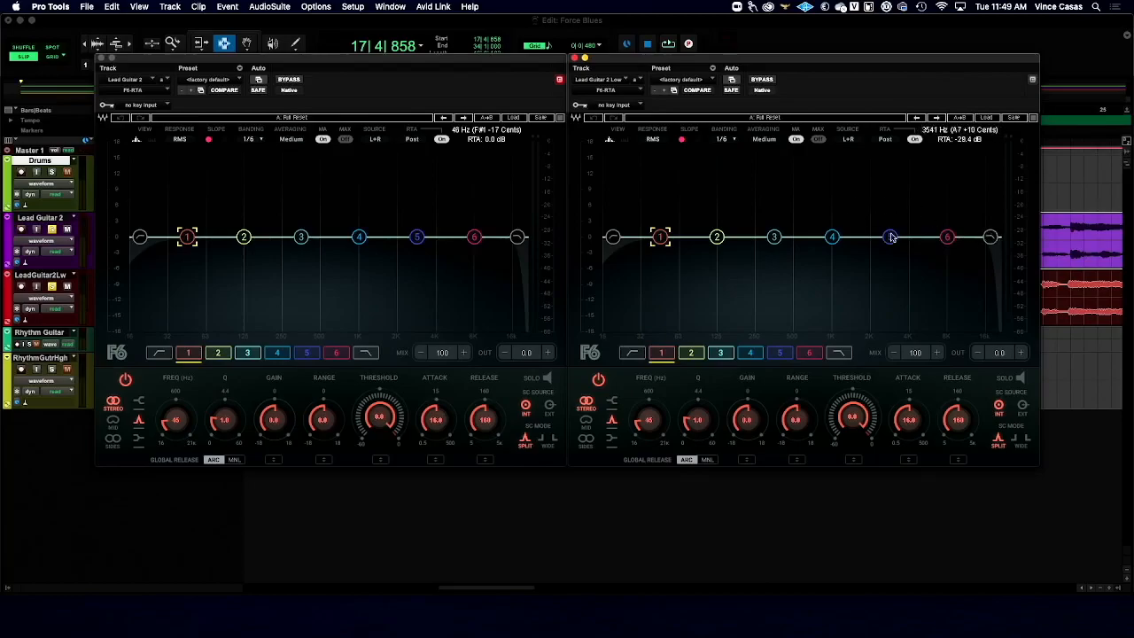
# - Enable the low-pass and high-pass filters in Lead Guitar 2 Low's F6-RTA, both at 24 dB/Oct, with the high-pass at about 516 Hz
pyautogui.doubleClick(990, 237)
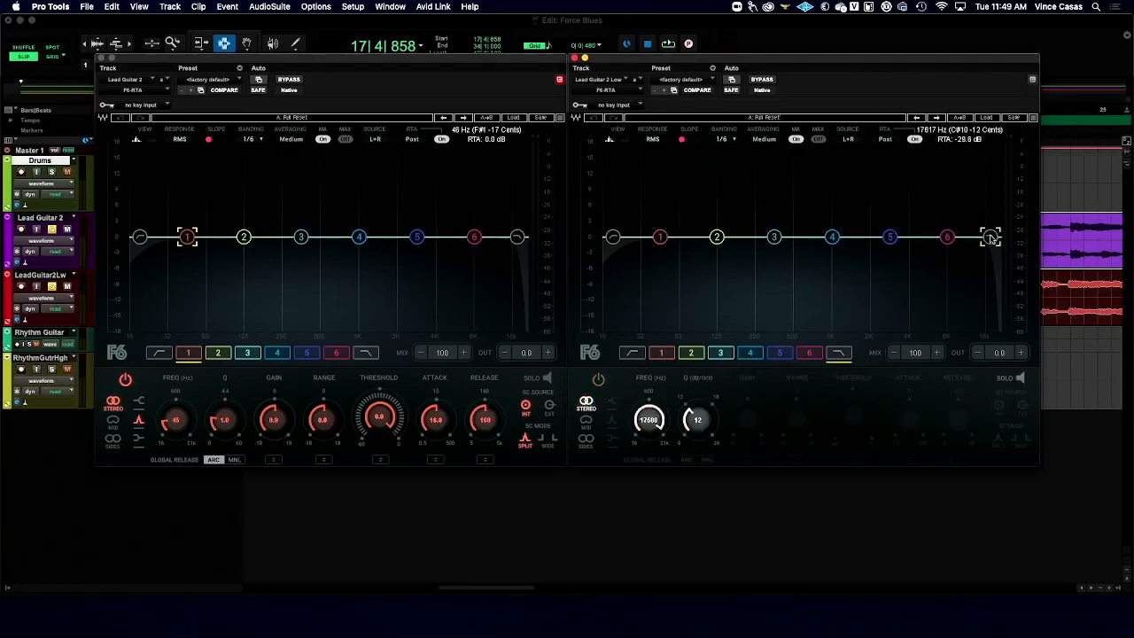
pyautogui.doubleClick(612, 238)
pyautogui.moveTo(612, 237); pyautogui.dragTo(796, 237)
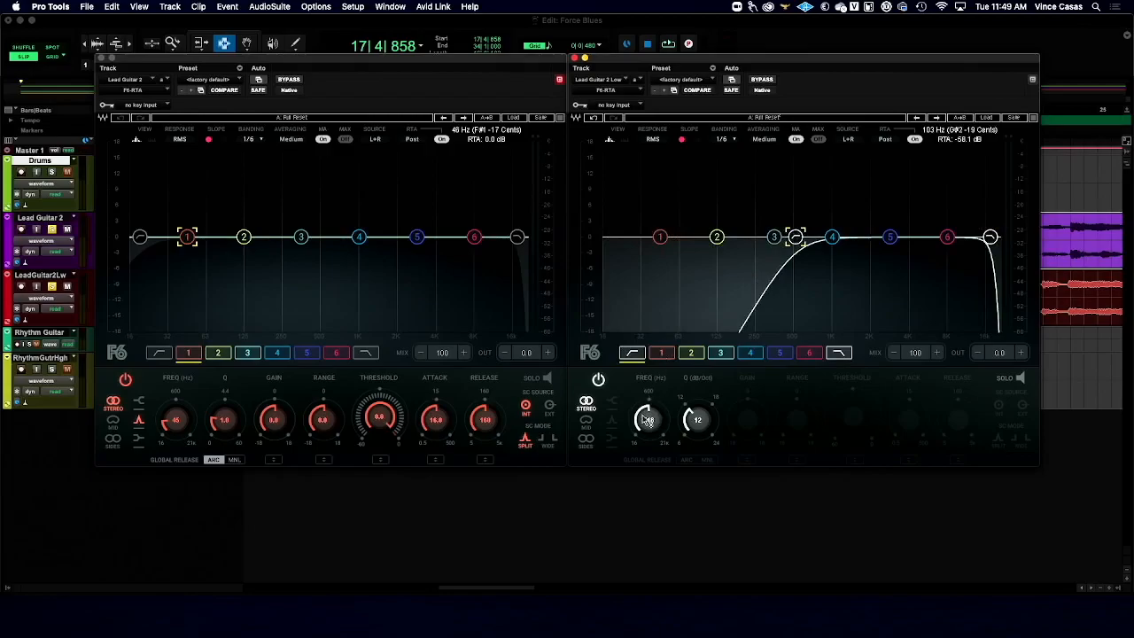
pyautogui.moveTo(698, 422); pyautogui.dragTo(697, 404)
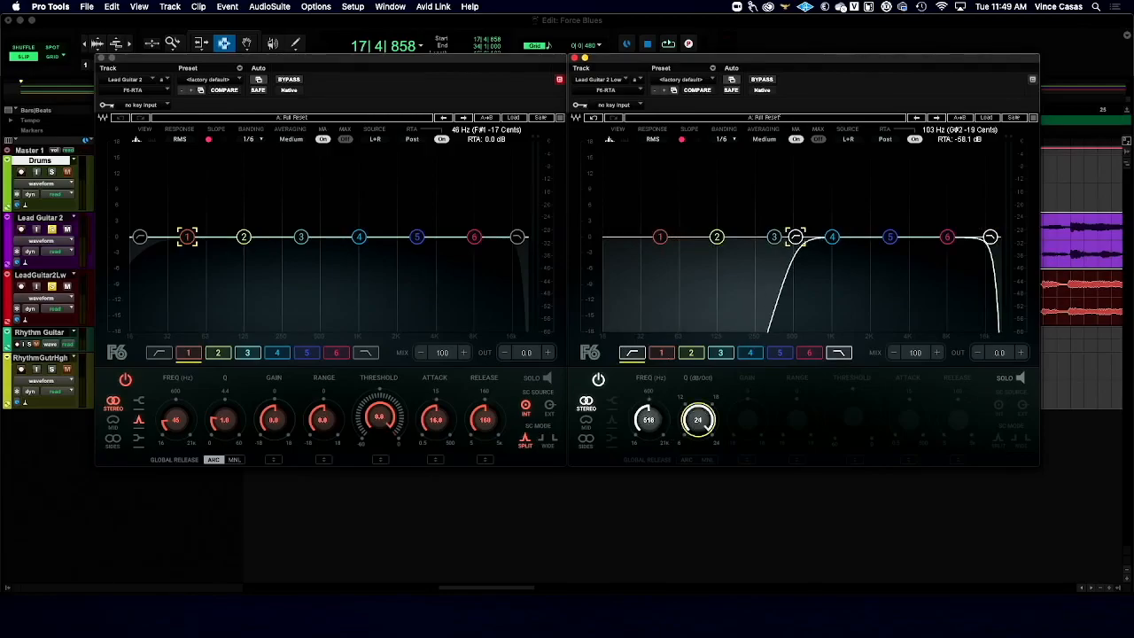
pyautogui.click(988, 237)
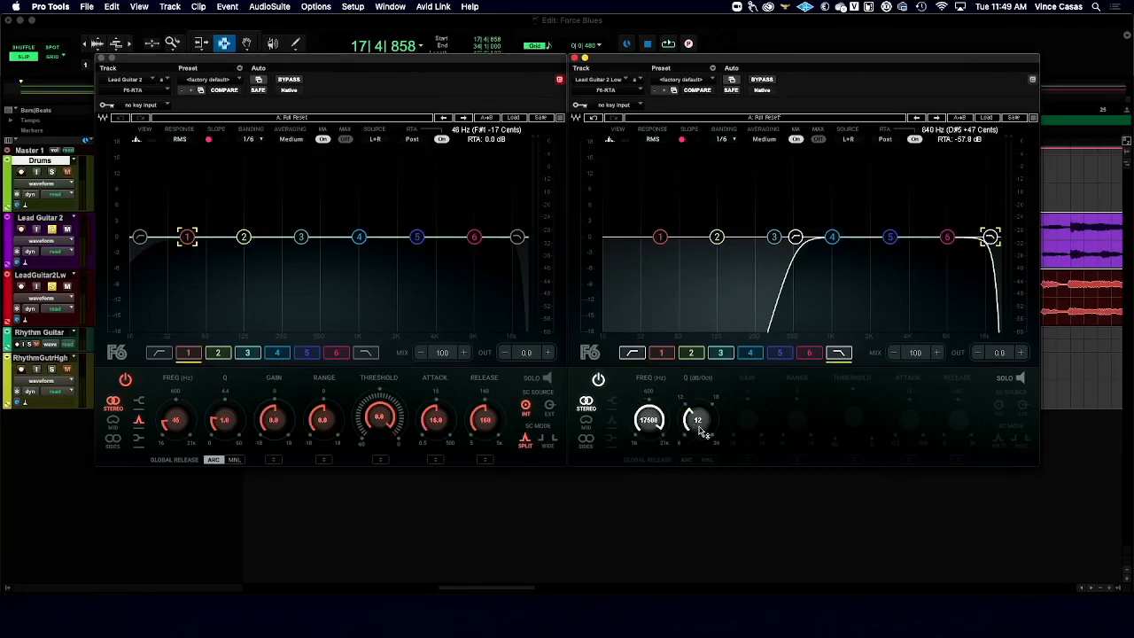
pyautogui.moveTo(700, 432); pyautogui.dragTo(700, 414)
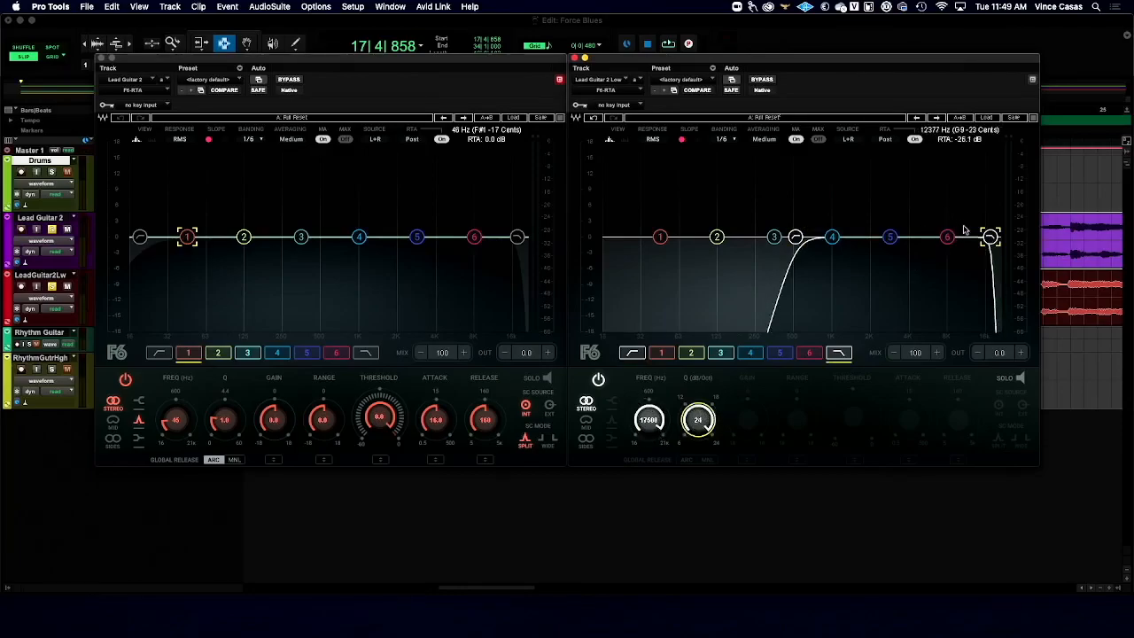
# - Narrow Lead Guitar 2 Low's filter band and adjust it during playback to a 697 Hz high-pass and about 2.3 kHz low-pass
pyautogui.moveTo(991, 238); pyautogui.dragTo(870, 238)
pyautogui.moveTo(798, 238); pyautogui.dragTo(770, 238)
pyautogui.moveTo(867, 237); pyautogui.dragTo(841, 238)
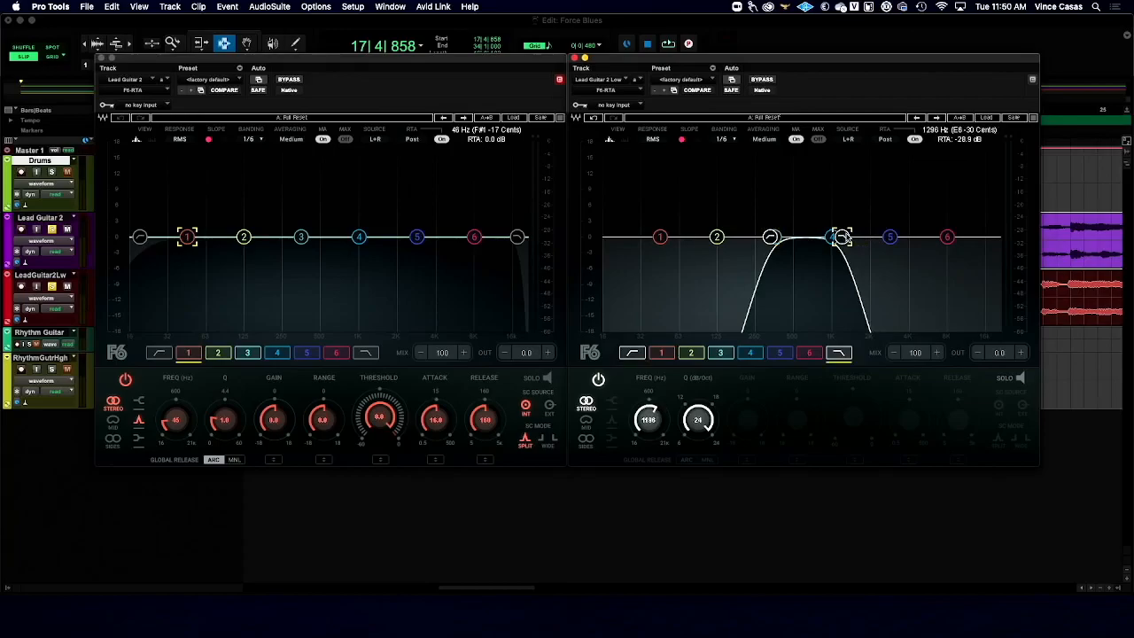
pyautogui.press('space')
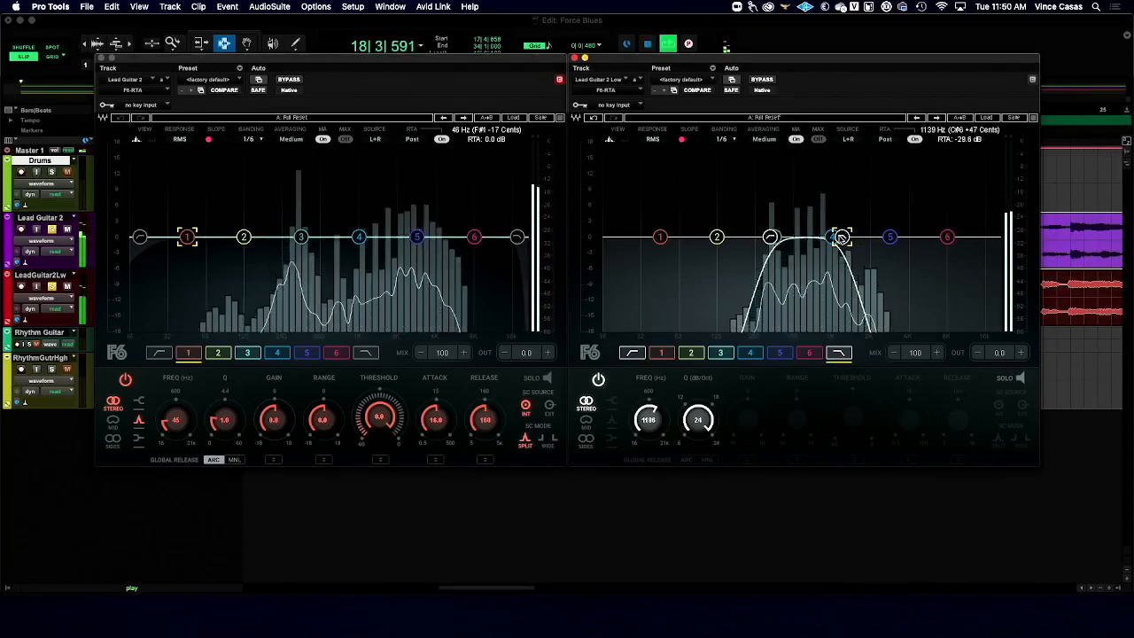
pyautogui.moveTo(773, 238)
pyautogui.mouseDown()
pyautogui.moveTo(785, 238)
pyautogui.moveTo(732, 238)
pyautogui.moveTo(769, 238)
pyautogui.mouseUp()
pyautogui.moveTo(839, 238); pyautogui.dragTo(880, 237)
pyautogui.moveTo(769, 238); pyautogui.dragTo(811, 237)
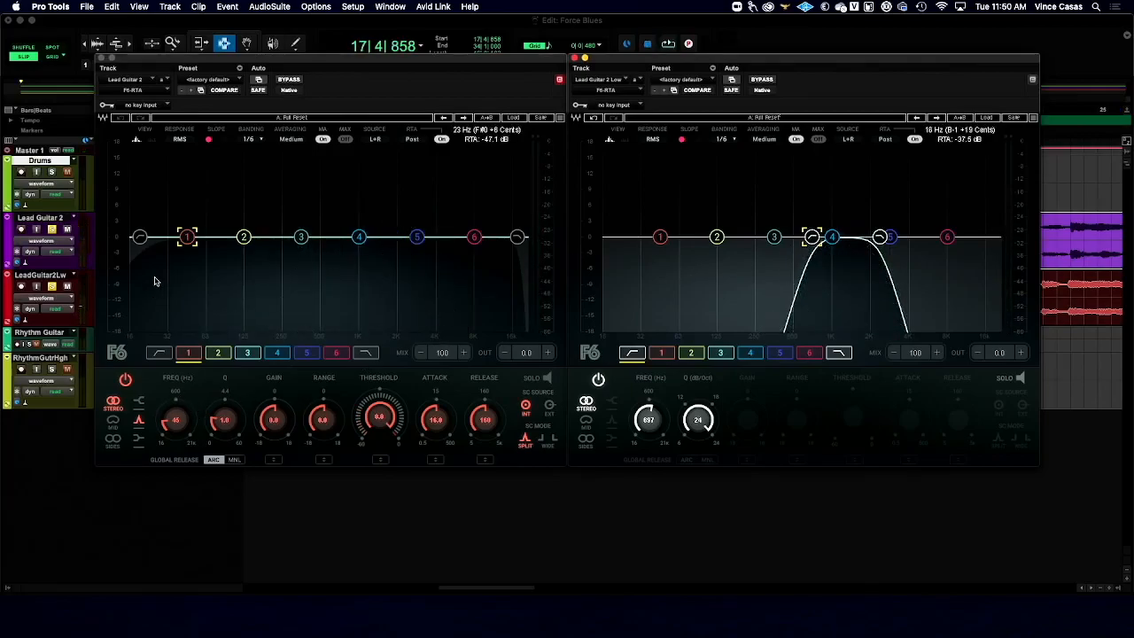
# - Enable the high-pass filter in Lead Guitar 2's F6-RTA with a 24 dB/Oct slope at about 621 Hz
pyautogui.click(140, 237)
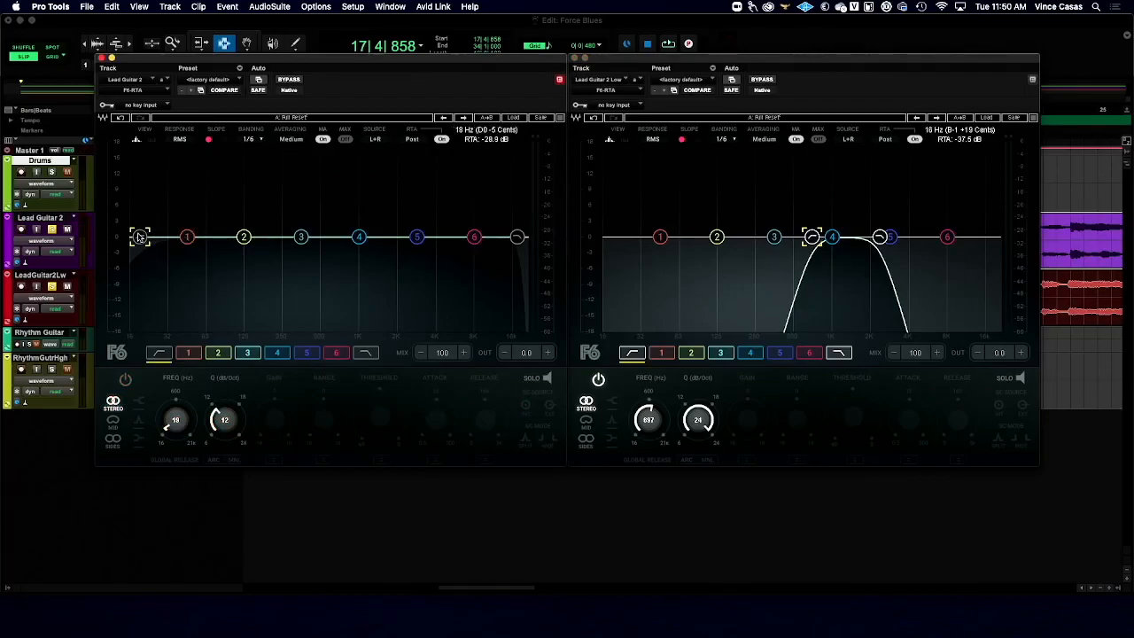
pyautogui.doubleClick(140, 238)
pyautogui.moveTo(225, 426); pyautogui.dragTo(226, 414)
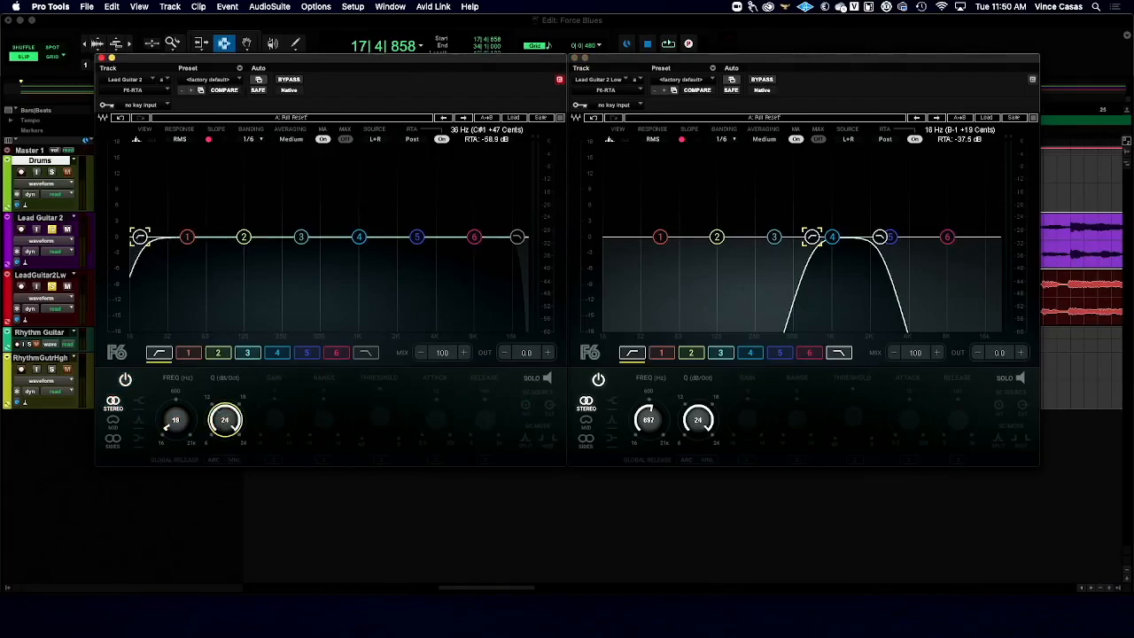
pyautogui.moveTo(159, 438); pyautogui.dragTo(168, 399)
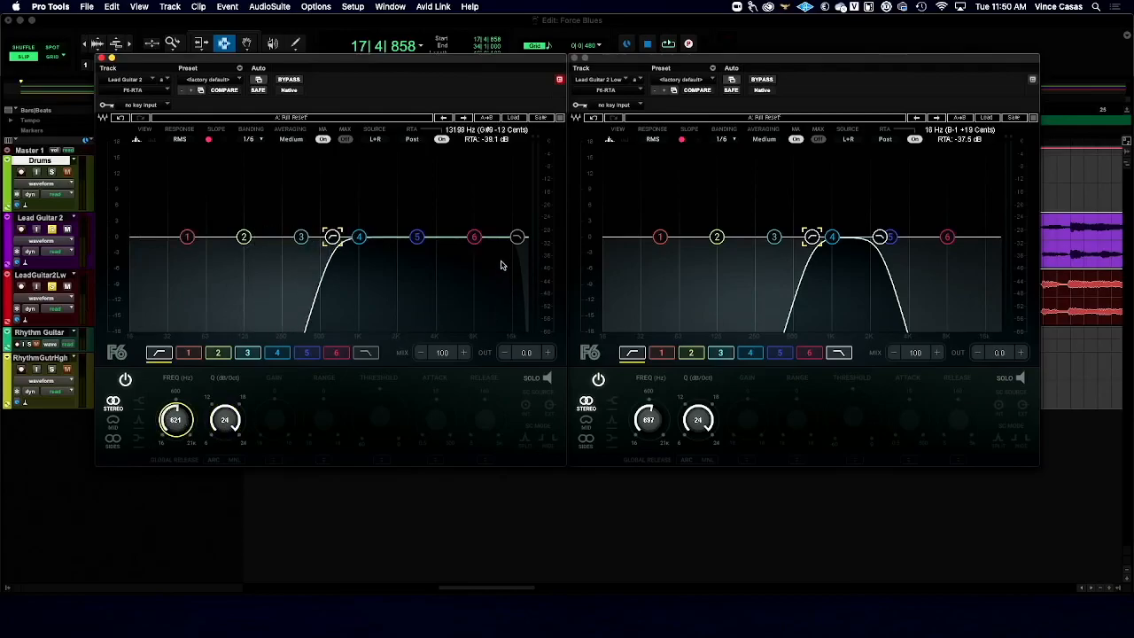
# - Set Lead Guitar 2's low-pass filter to 24 dB/Oct at about 4217 Hz and lower its high-pass to about 460 Hz
pyautogui.click(519, 237)
pyautogui.moveTo(235, 433); pyautogui.dragTo(235, 421)
pyautogui.moveTo(519, 237); pyautogui.dragTo(437, 237)
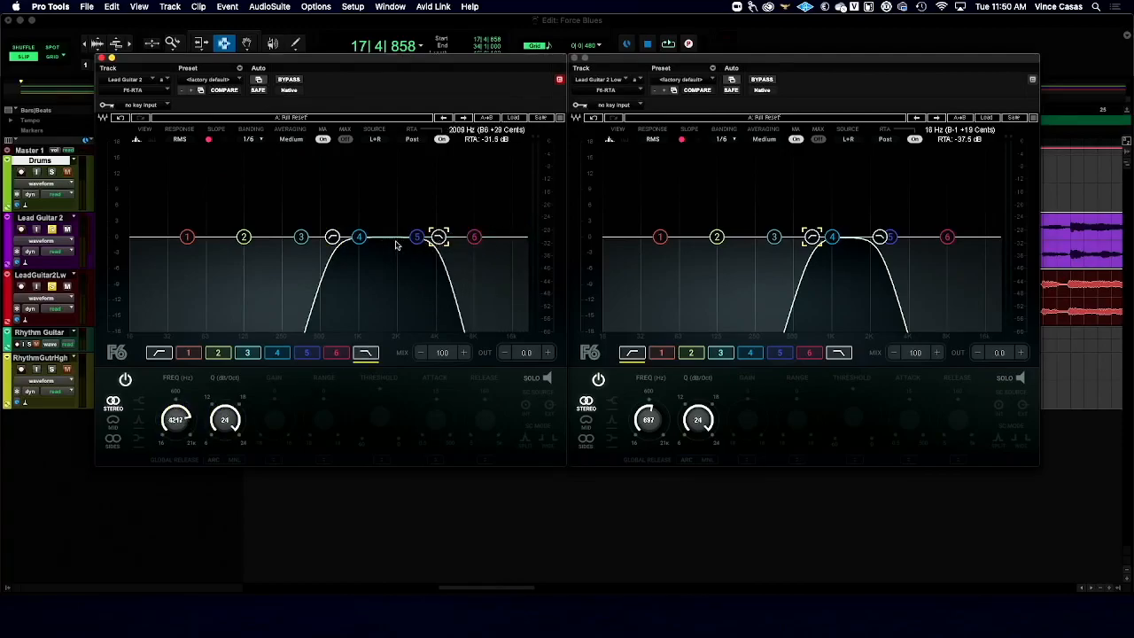
pyautogui.moveTo(333, 239); pyautogui.dragTo(315, 238)
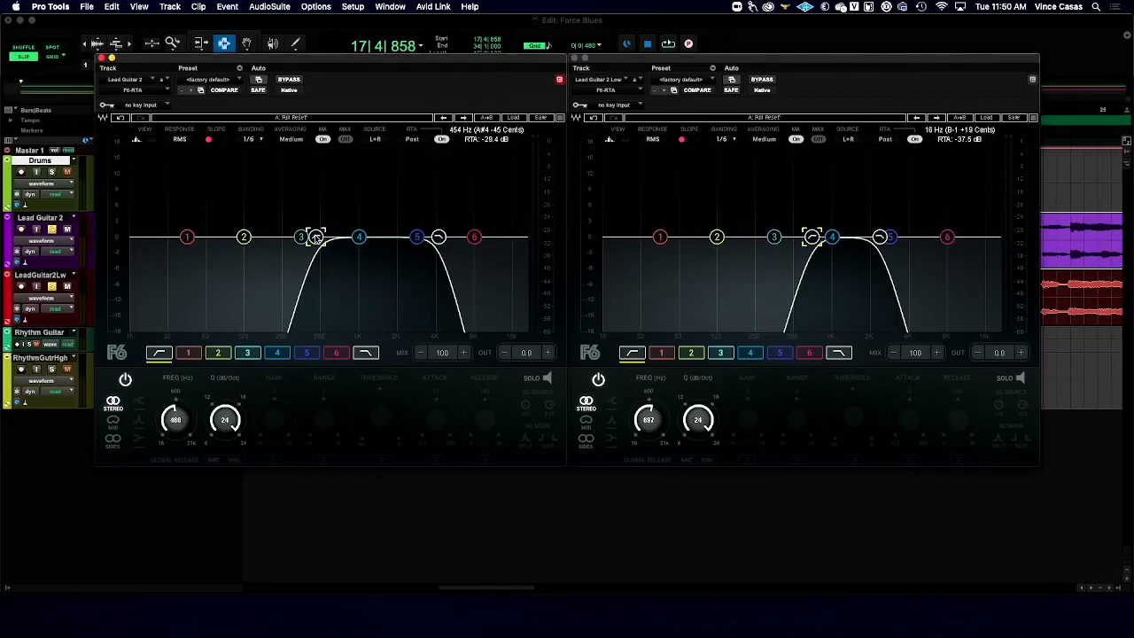
# - Play both lead guitars while raising Lead Guitar 2's low-pass to about 5650 Hz and its high-pass to about 1726 Hz
pyautogui.press('space')
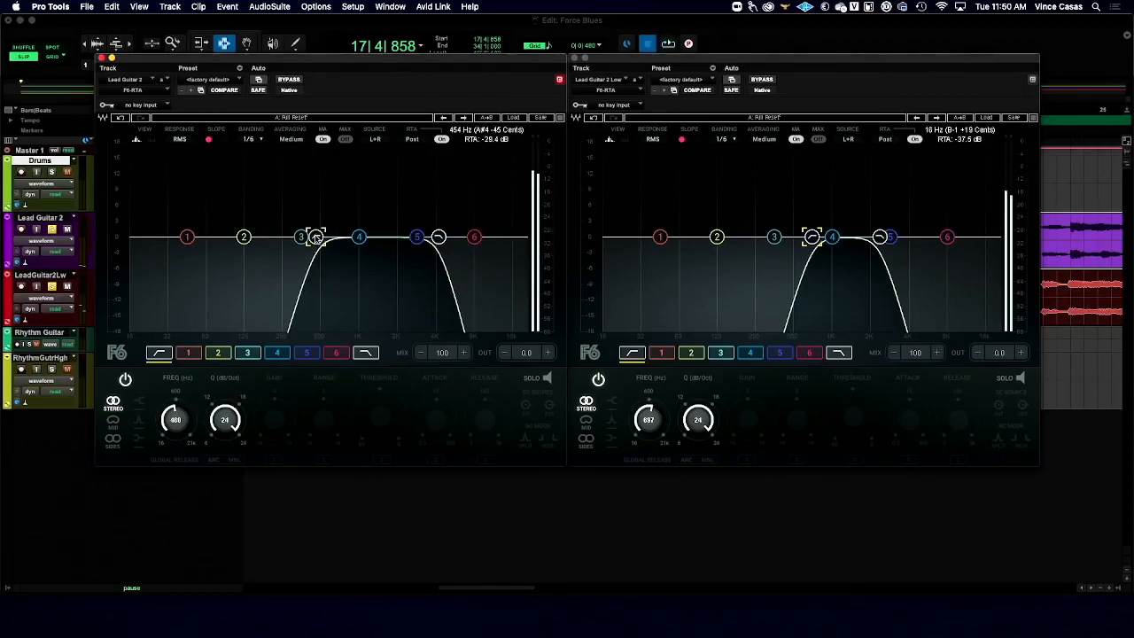
pyautogui.moveTo(443, 238); pyautogui.dragTo(456, 238)
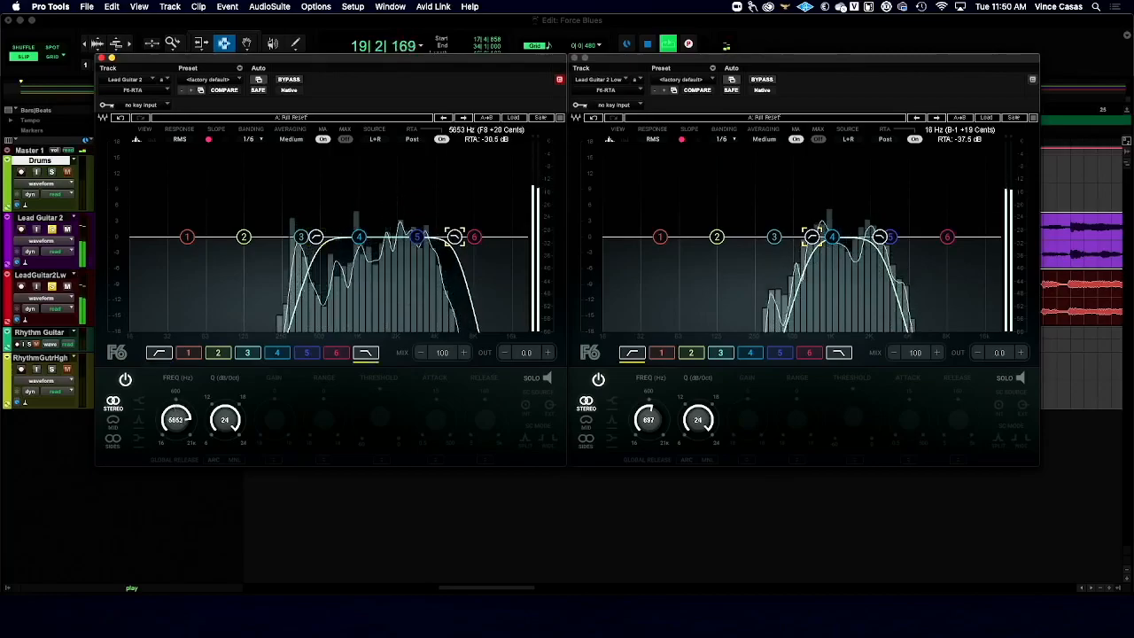
pyautogui.moveTo(317, 237); pyautogui.dragTo(386, 237)
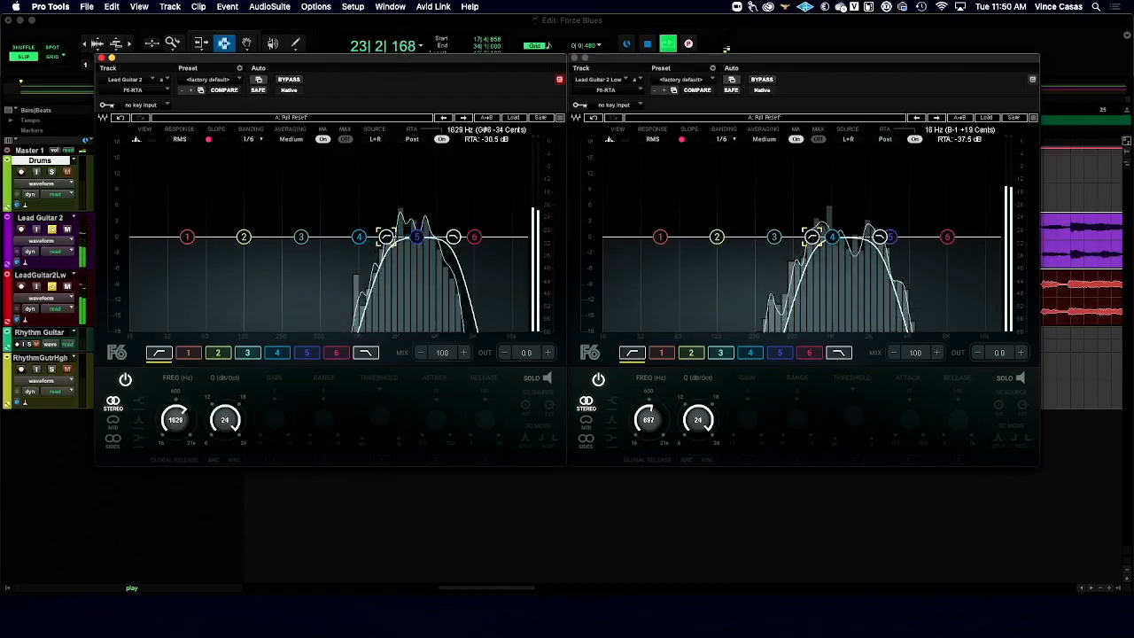
pyautogui.moveTo(386, 237); pyautogui.dragTo(390, 238)
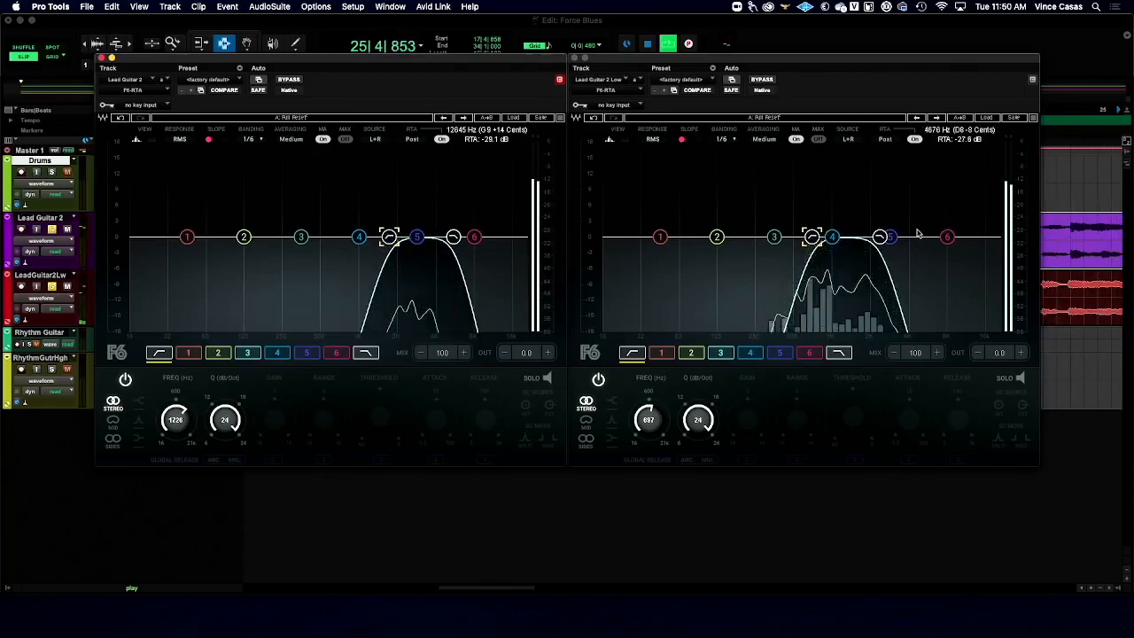
# - Raise Lead Guitar 2 Low's high-pass to about 730 Hz, select its low-pass at 2332 Hz, and stop playback
pyautogui.moveTo(811, 237); pyautogui.dragTo(816, 237)
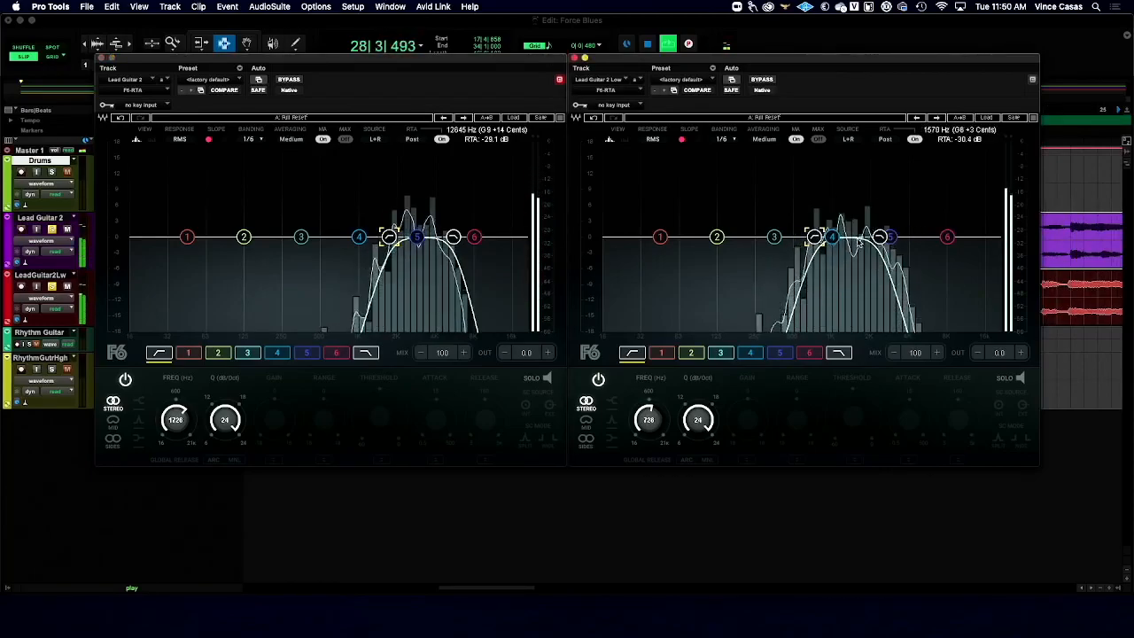
pyautogui.click(880, 236)
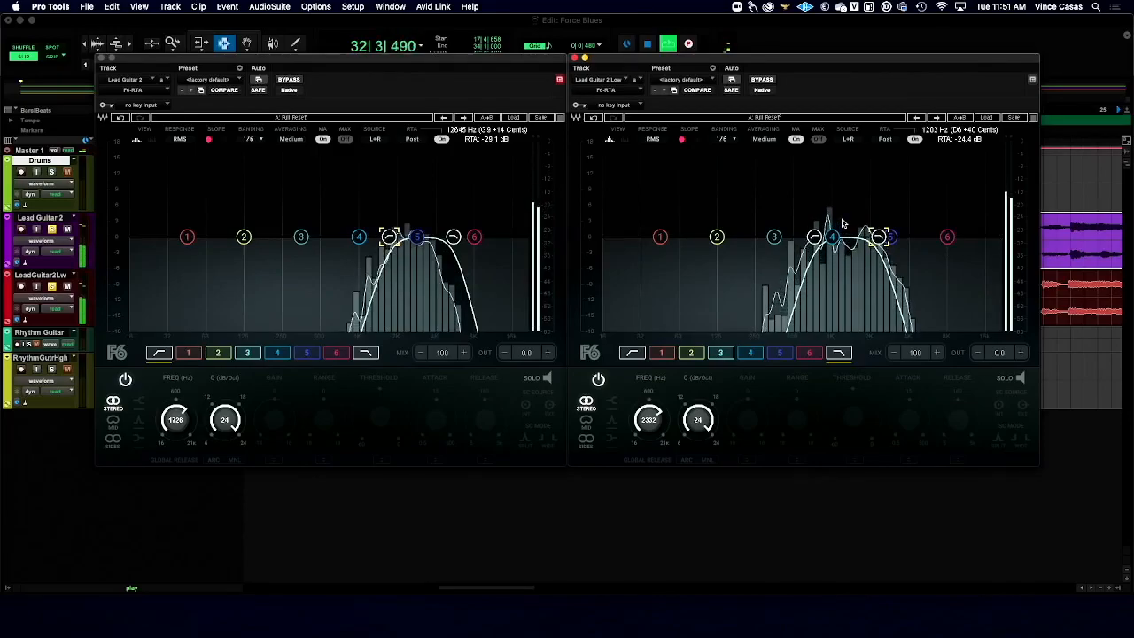
pyautogui.press('space')
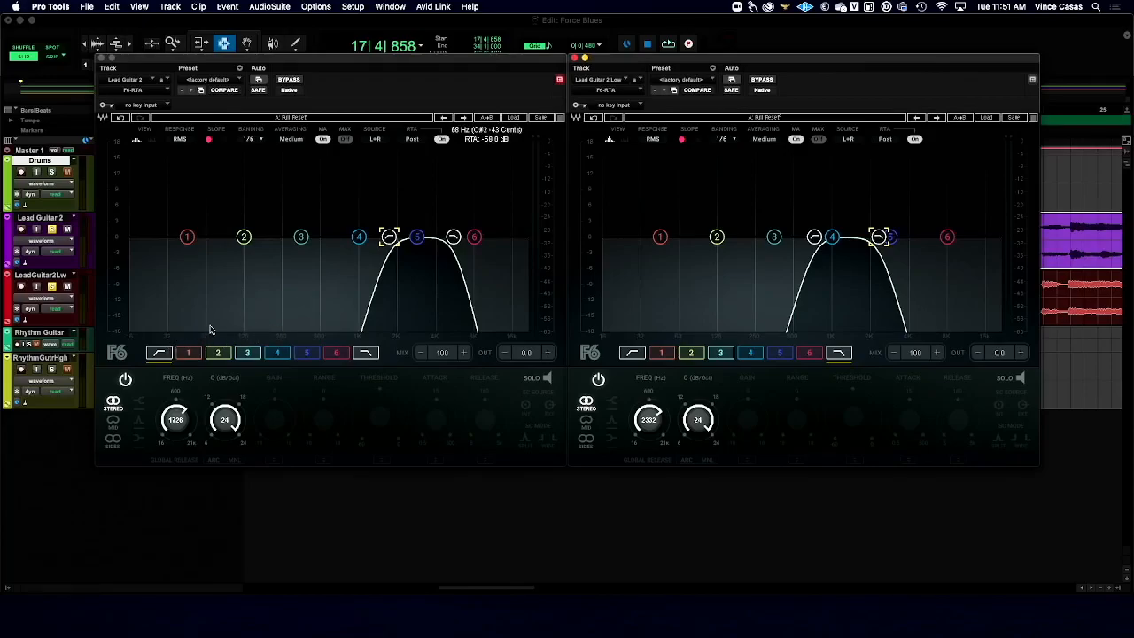
# - Set Lead Guitar 2's F6-RTA band 2 frequency to 100 Hz and its band 3 frequency to 200 Hz
pyautogui.click(244, 238)
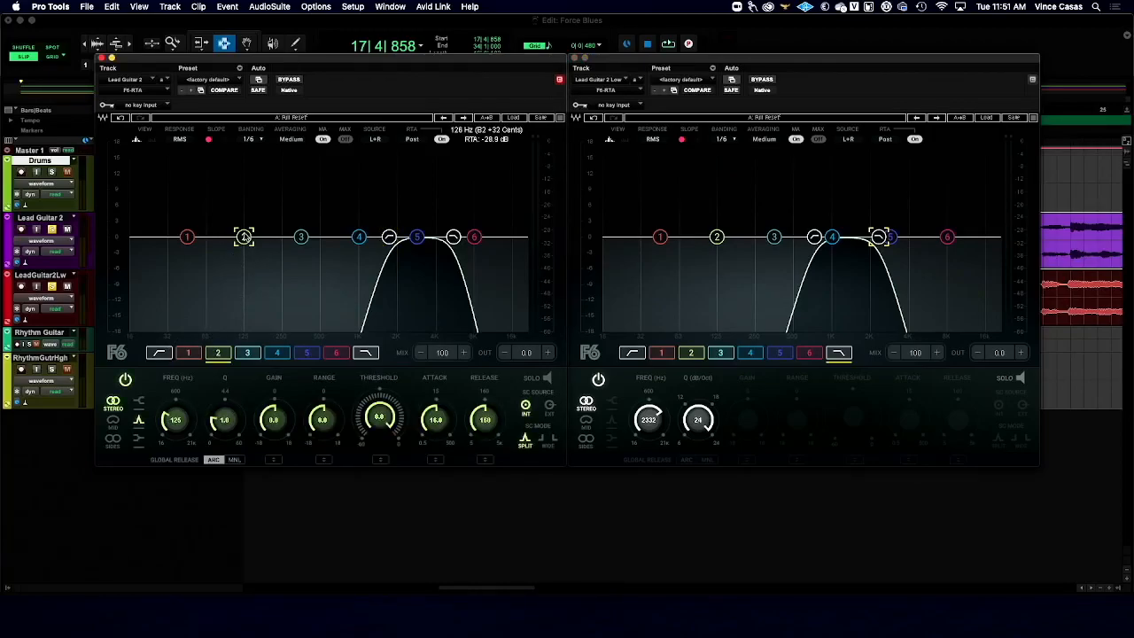
pyautogui.click(176, 420)
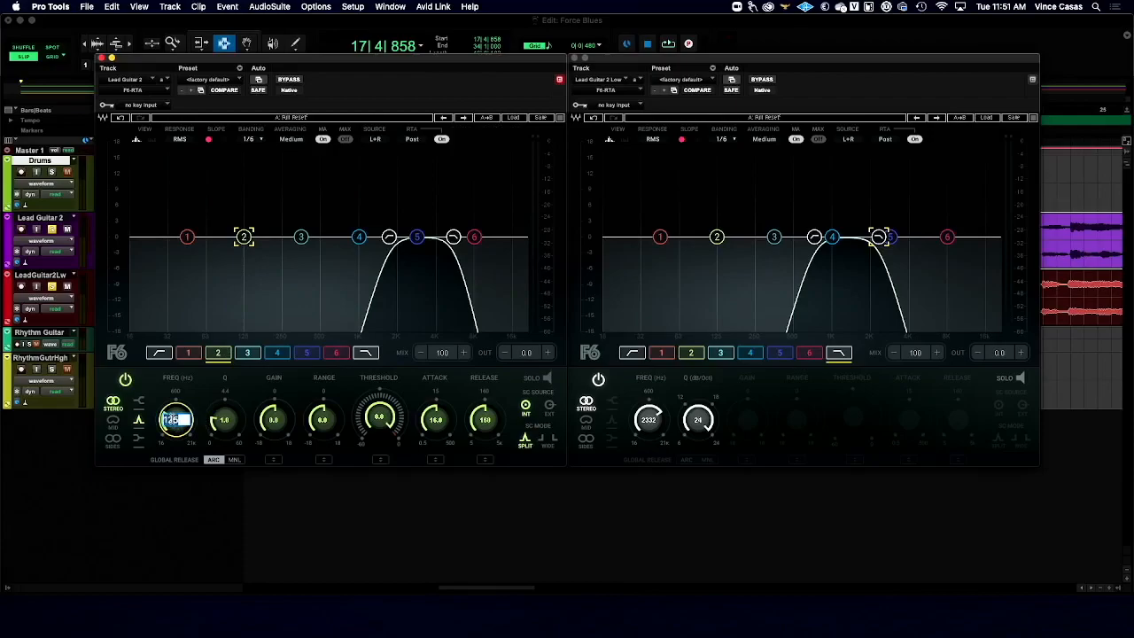
pyautogui.write('1090')
pyautogui.press('Return')
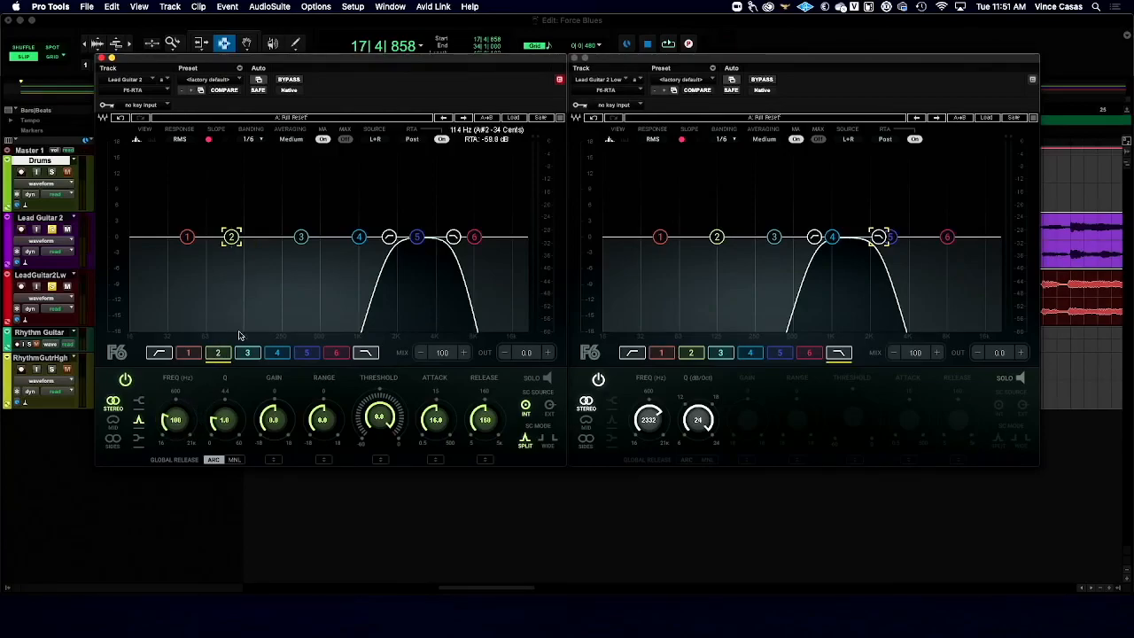
pyautogui.click(301, 237)
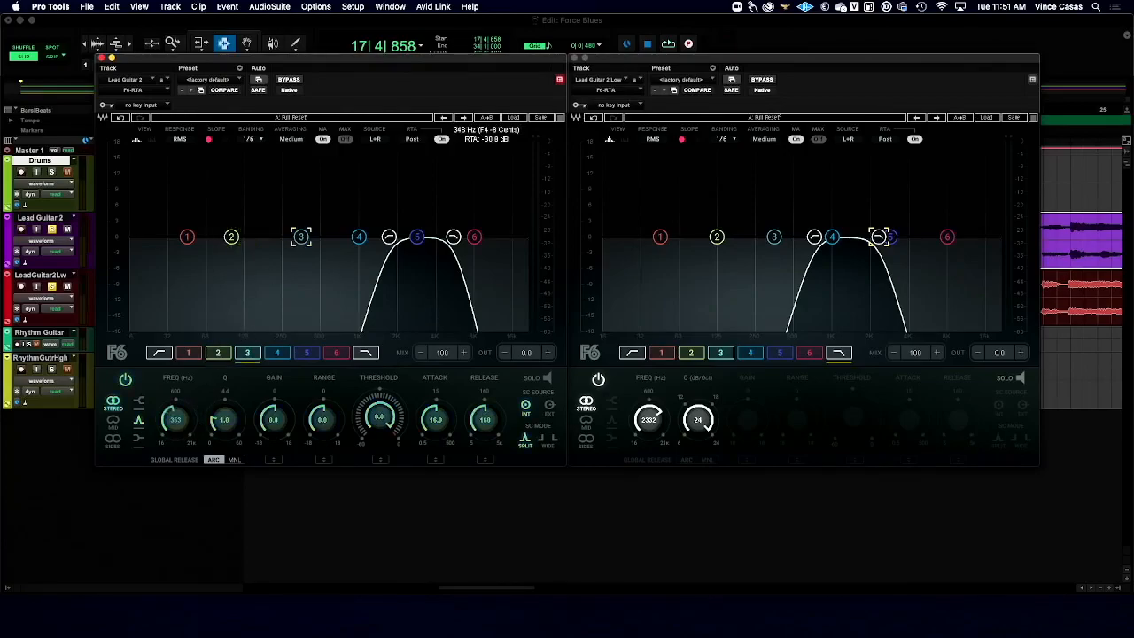
pyautogui.click(175, 419)
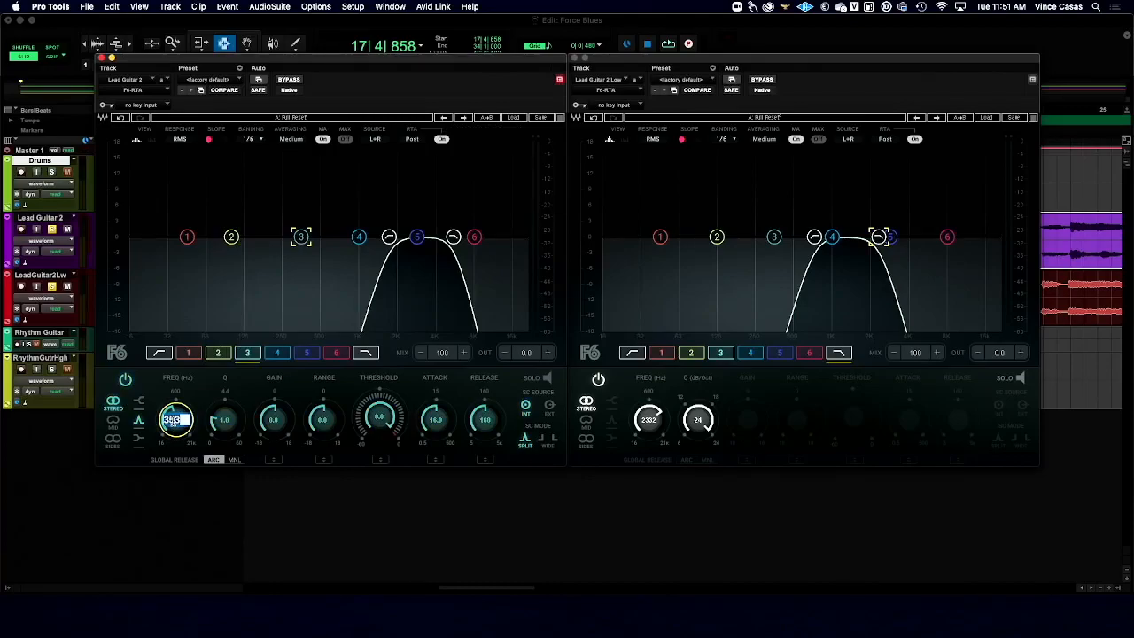
pyautogui.write('00')
pyautogui.press('Return')
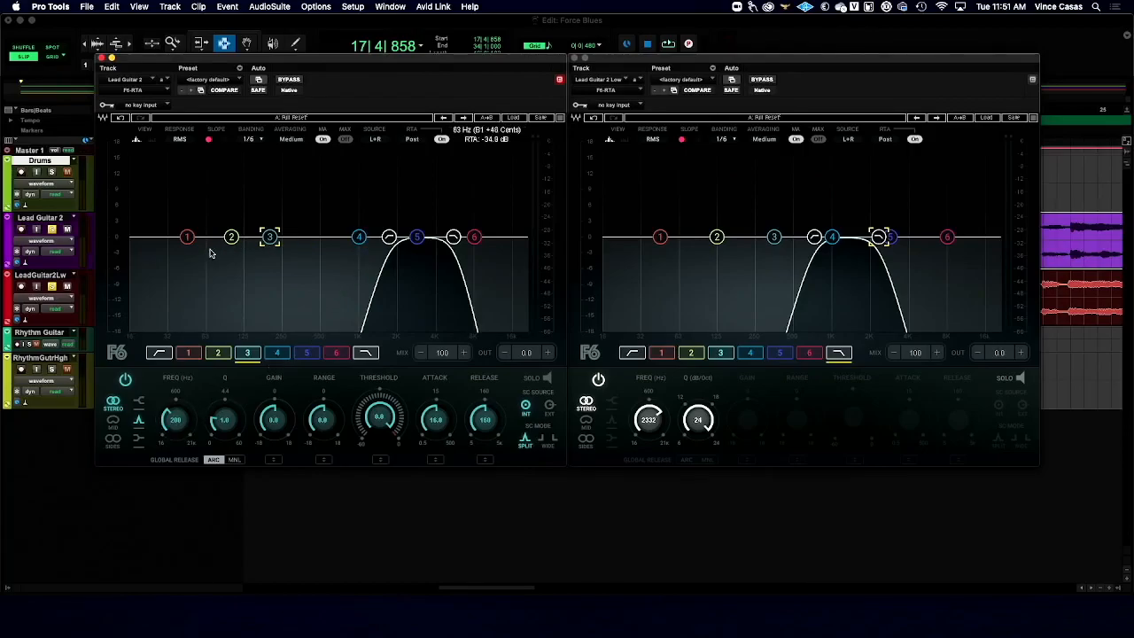
# - Turn off band 1 in Lead Guitar 2's F6-RTA and set the band 4 frequency to 2800 Hz
pyautogui.click(187, 354)
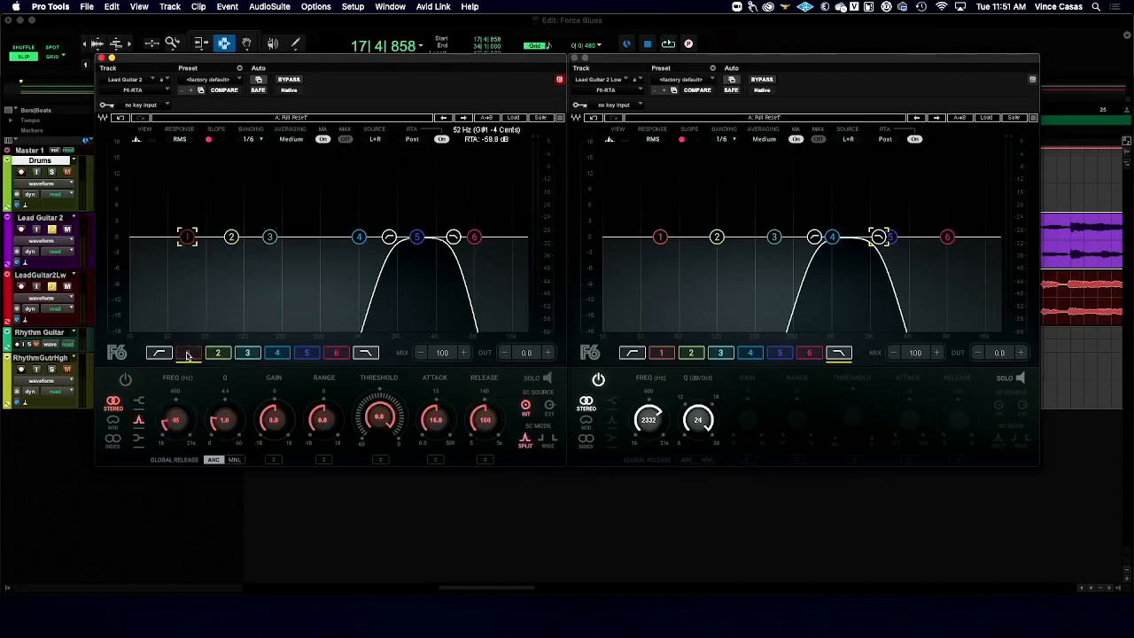
pyautogui.click(231, 237)
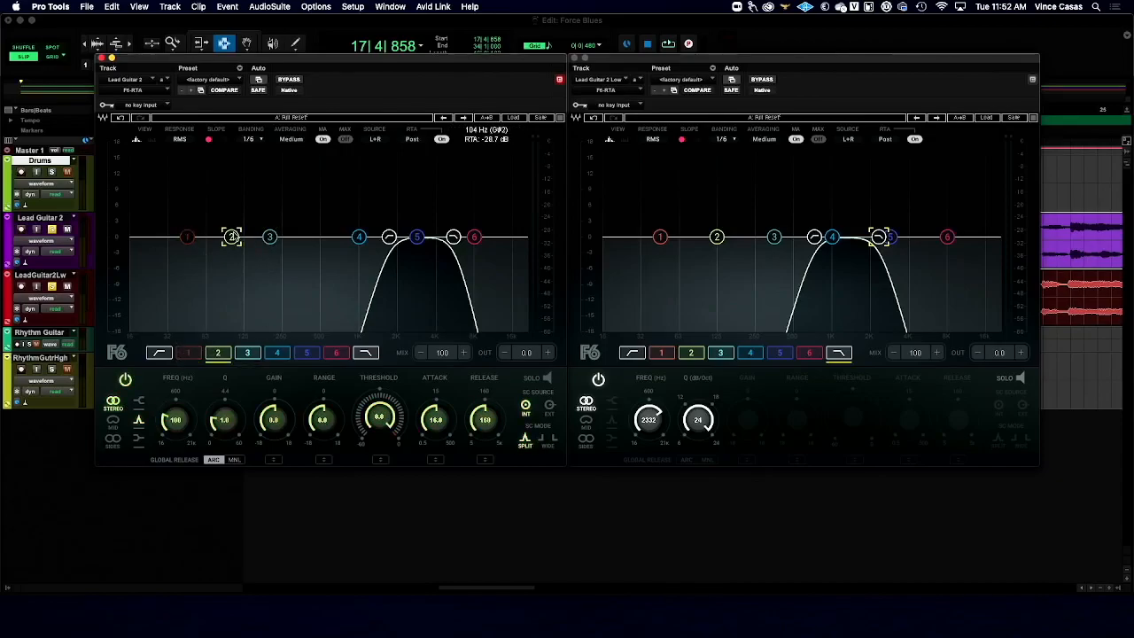
pyautogui.click(269, 237)
pyautogui.click(359, 236)
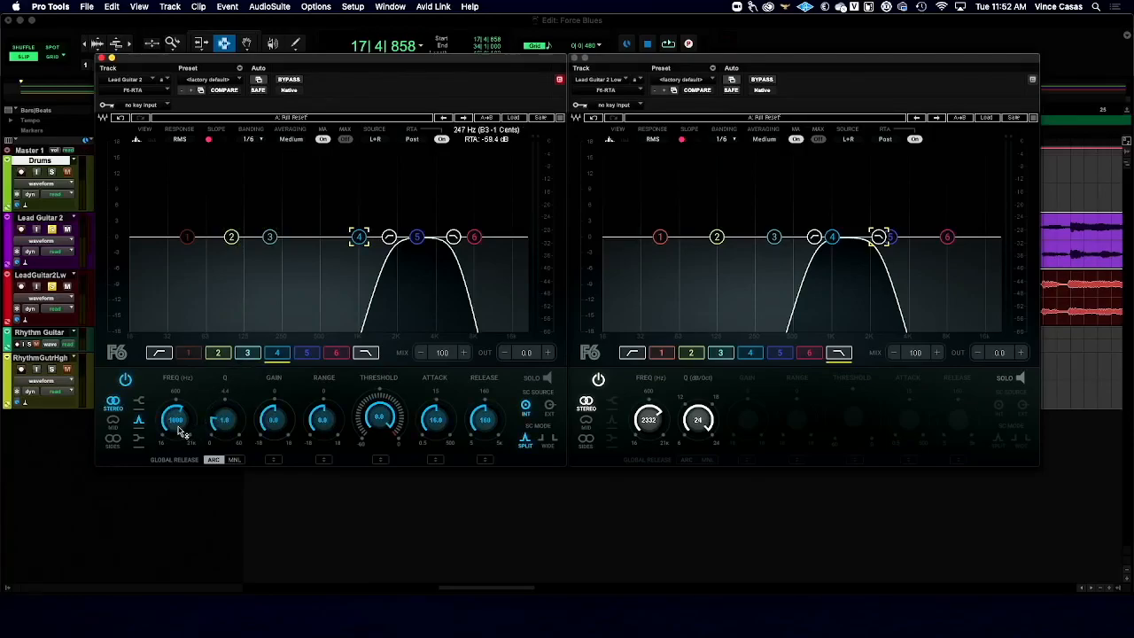
pyautogui.moveTo(180, 432); pyautogui.dragTo(184, 398)
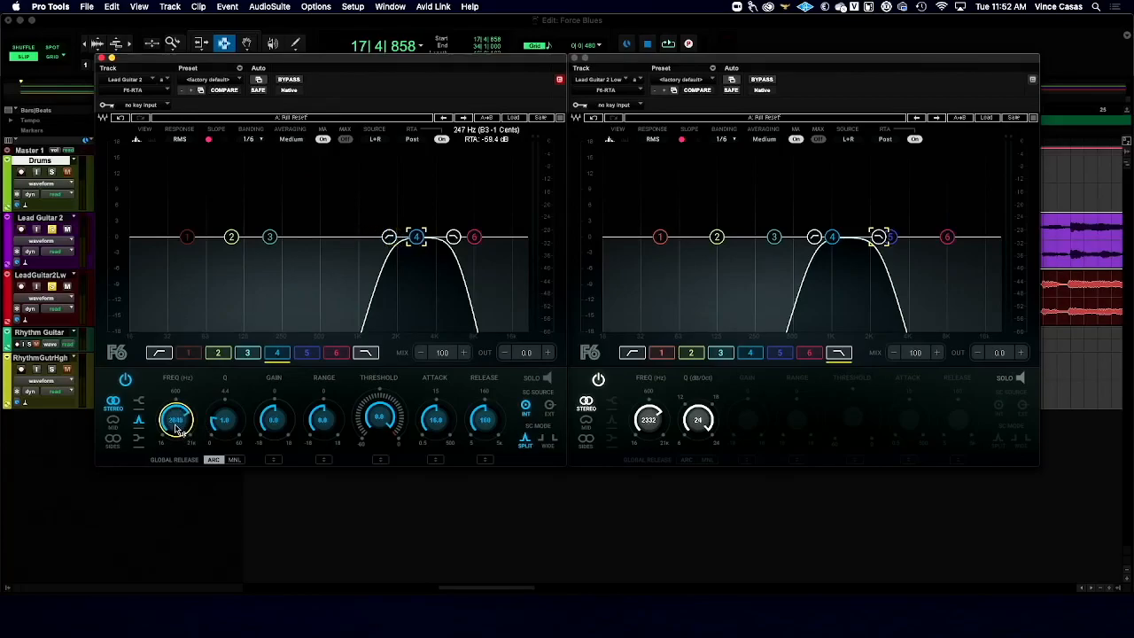
pyautogui.doubleClick(178, 422)
pyautogui.write('2800')
pyautogui.press('Return')
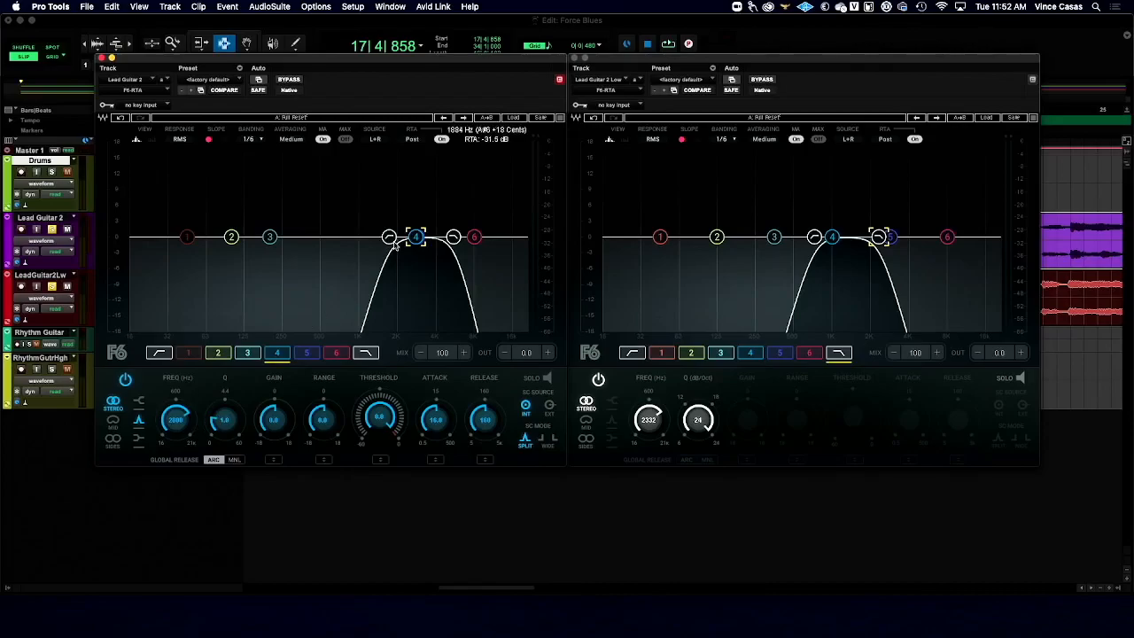
# - Set Lead Guitar 2's band 5 frequency to 5600 Hz and lower its low-pass filter to about 4610 Hz
pyautogui.click(307, 354)
pyautogui.doubleClick(177, 420)
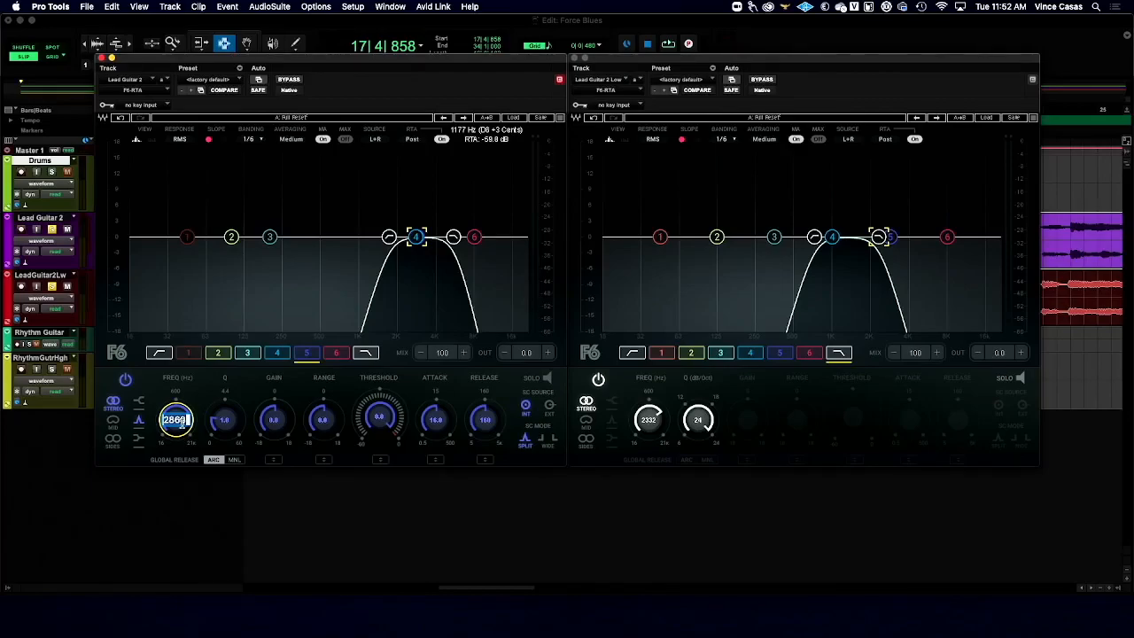
pyautogui.write('5600')
pyautogui.press('Return')
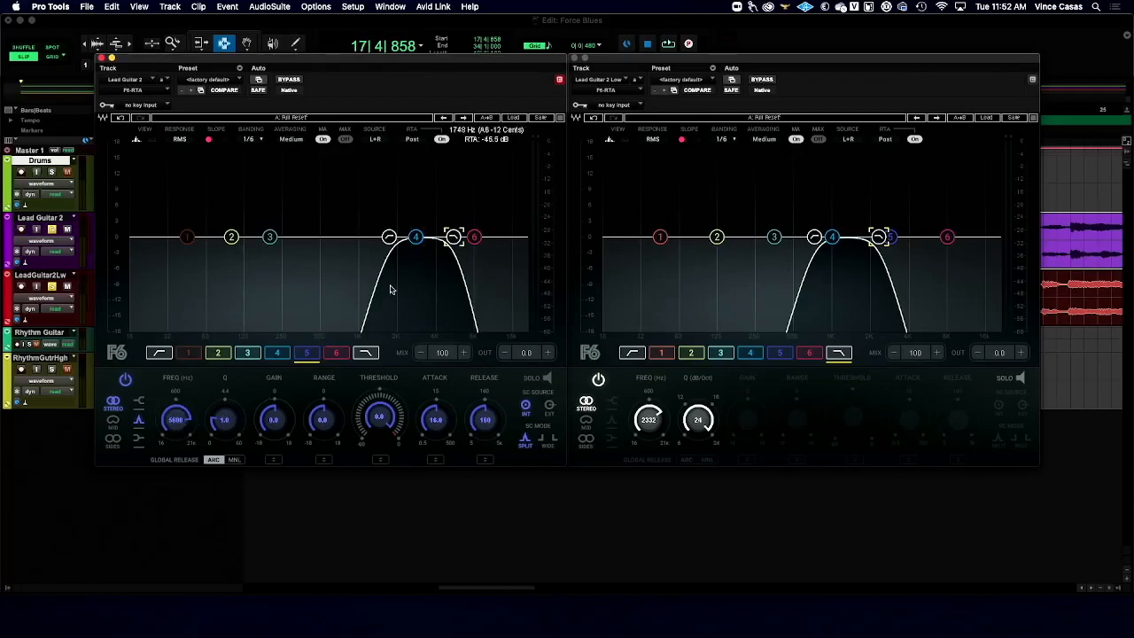
pyautogui.moveTo(474, 237); pyautogui.dragTo(443, 236)
# - Raise Lead Guitar 2 Low's high-pass to about 911 Hz, then turn off its band 5 and set that band to 5600 Hz
pyautogui.moveTo(814, 237); pyautogui.dragTo(826, 236)
pyautogui.click(891, 237)
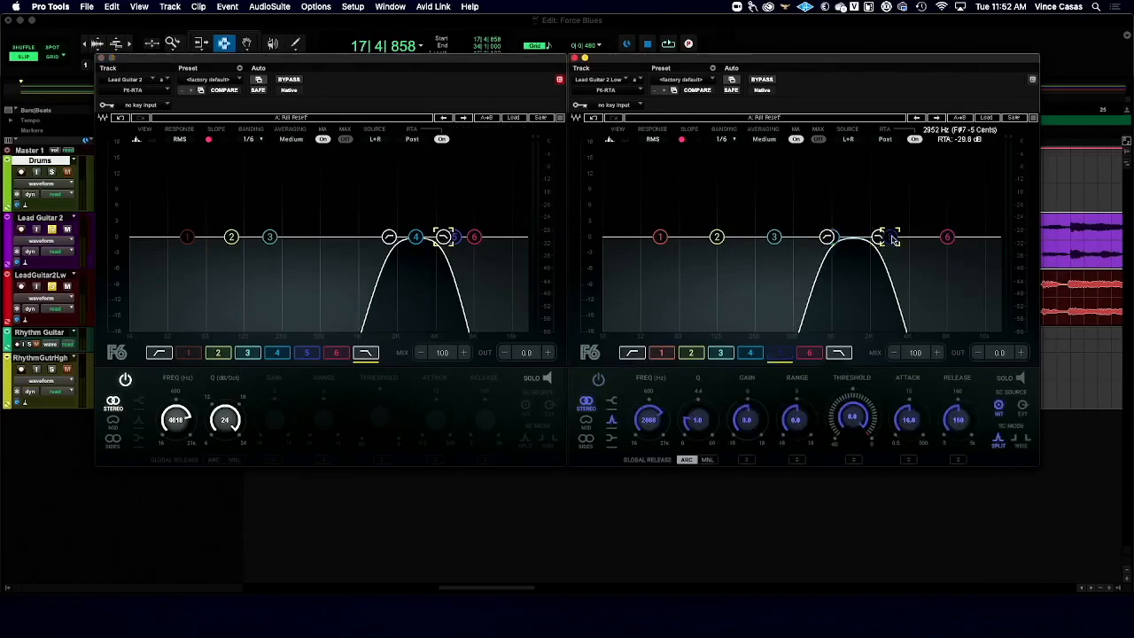
pyautogui.doubleClick(648, 422)
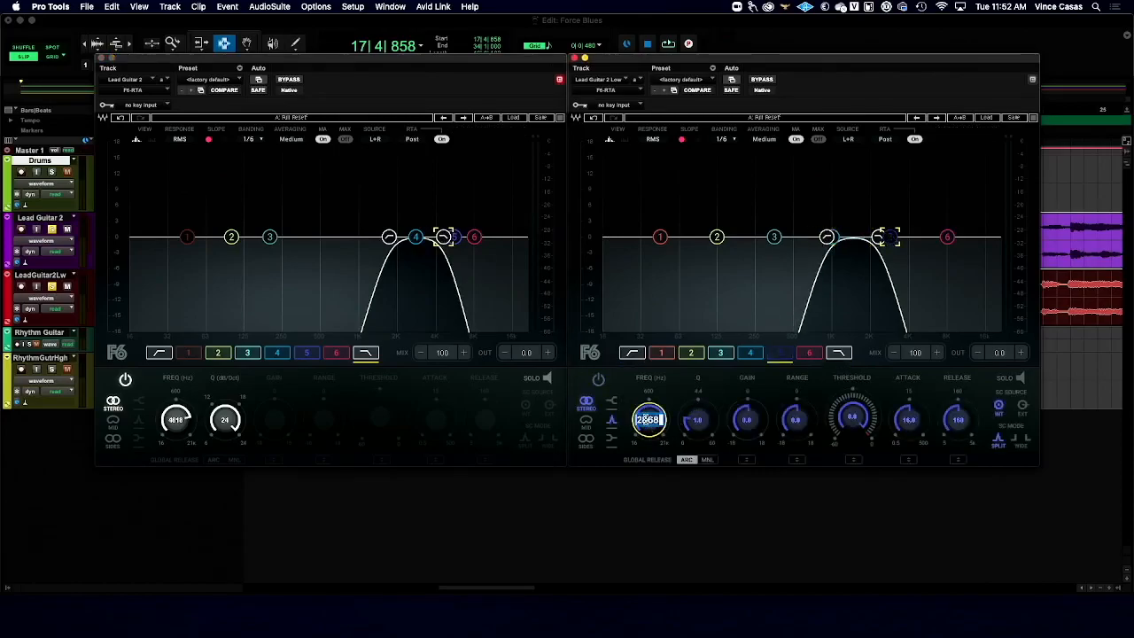
pyautogui.write('5600')
pyautogui.press('Return')
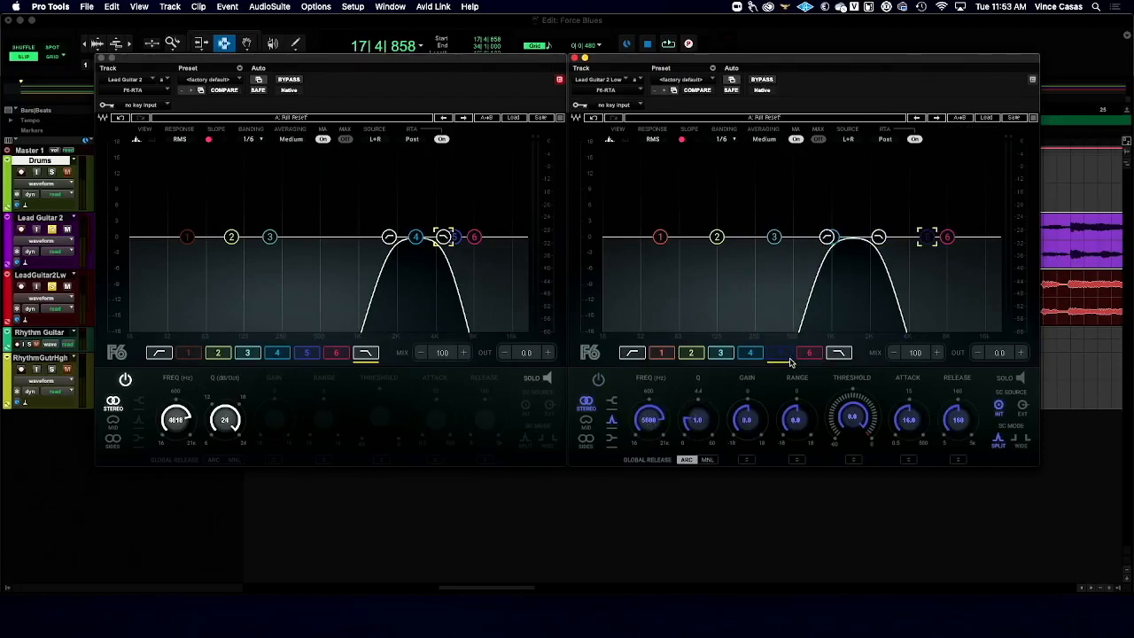
# - Turn off Lead Guitar 2's band 4 and lower both of Lead Guitar 2 Low's filters, with the low-pass at about 1865 Hz
pyautogui.moveTo(926, 236); pyautogui.dragTo(867, 236)
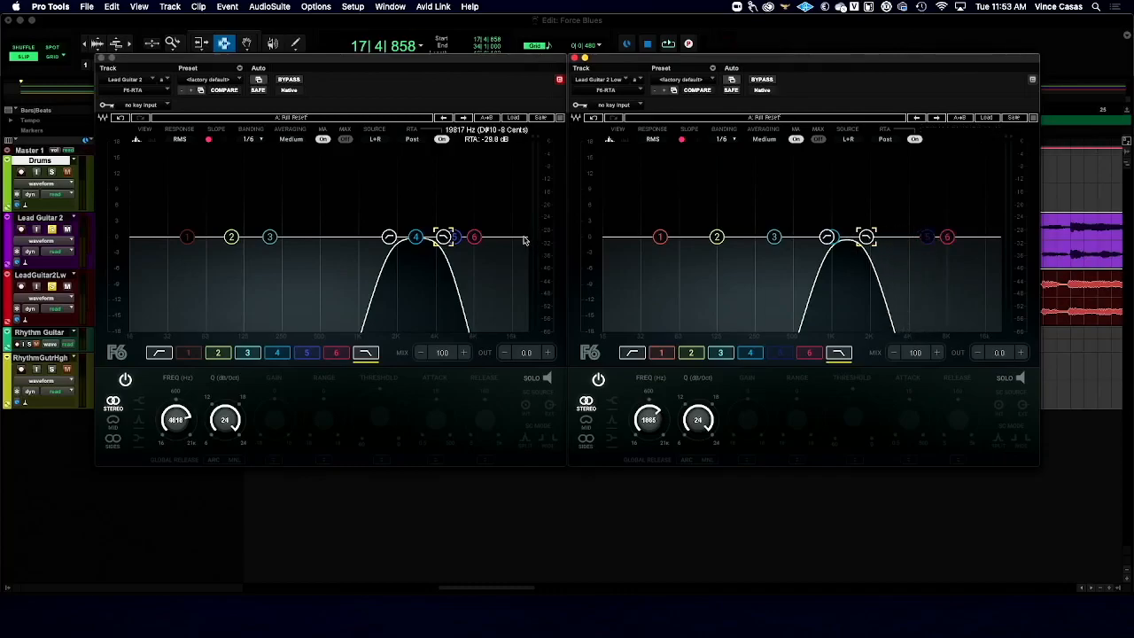
pyautogui.click(415, 237)
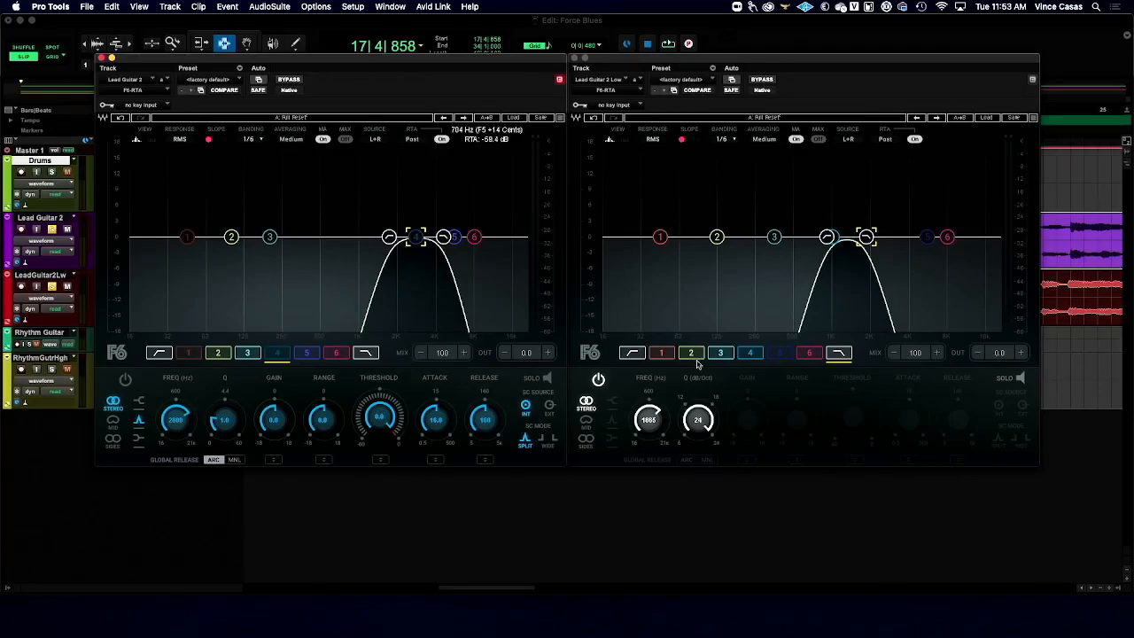
pyautogui.click(833, 238)
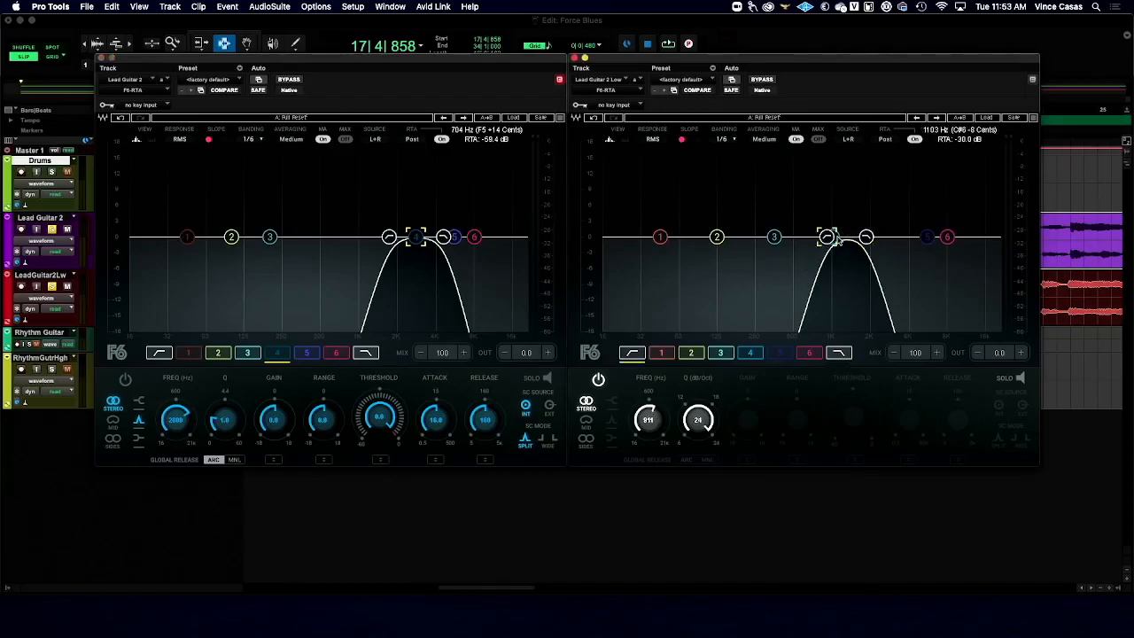
pyautogui.moveTo(828, 237); pyautogui.dragTo(798, 238)
# - Turn off band 4 in Lead Guitar 2 Low's F6-RTA and set its frequency to 1400 Hz
pyautogui.click(833, 237)
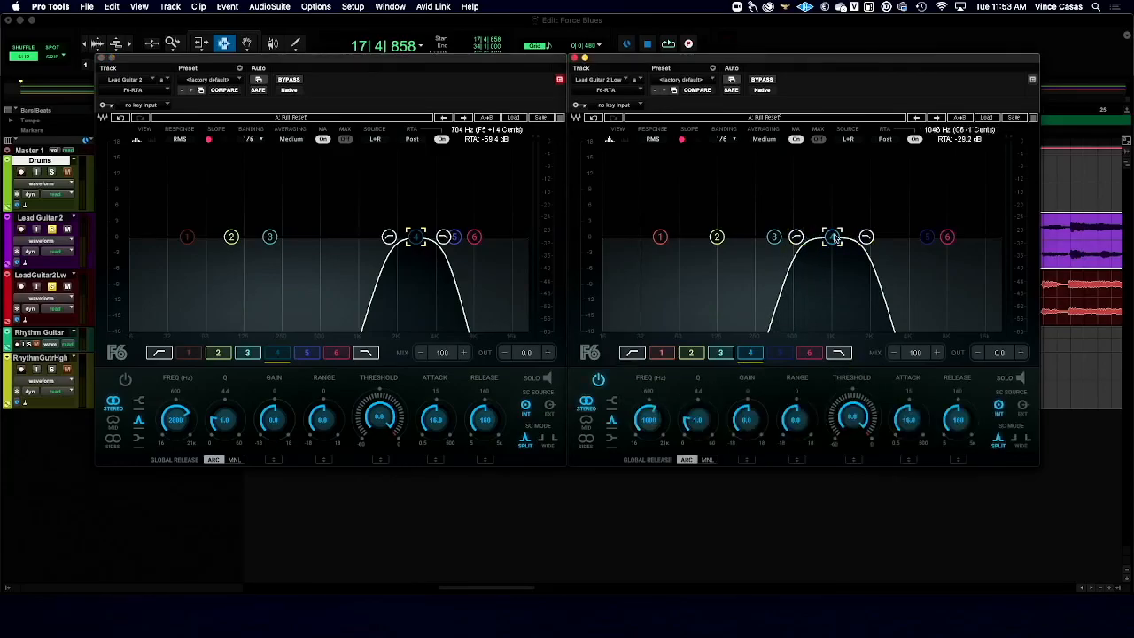
pyautogui.click(648, 419)
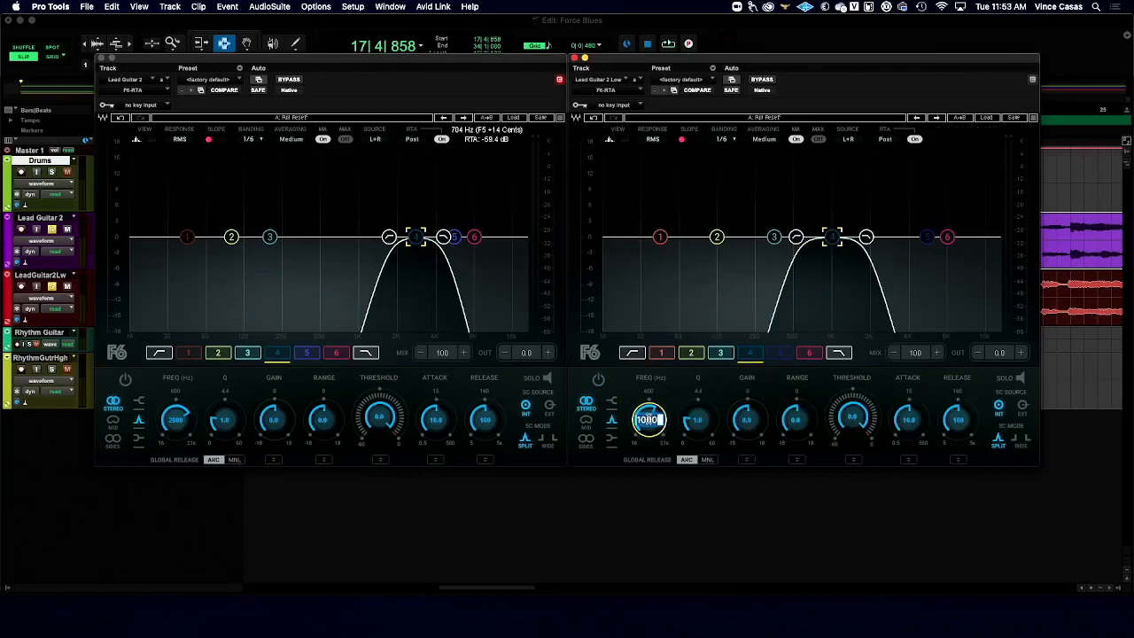
pyautogui.write('110')
pyautogui.press('Return')
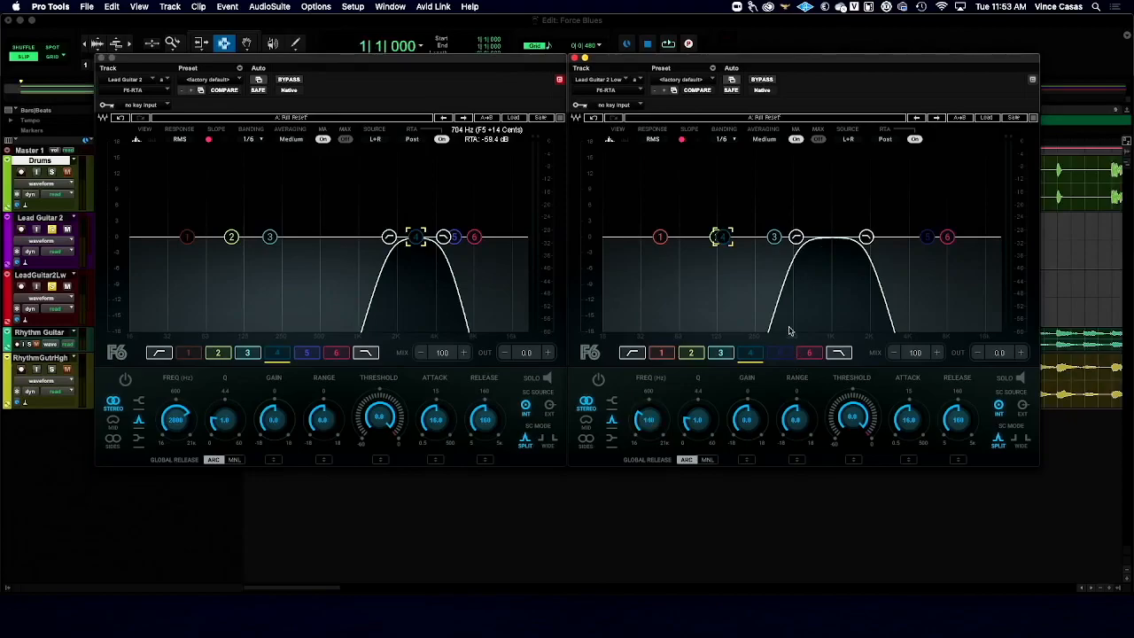
pyautogui.click(656, 427)
pyautogui.write('1400')
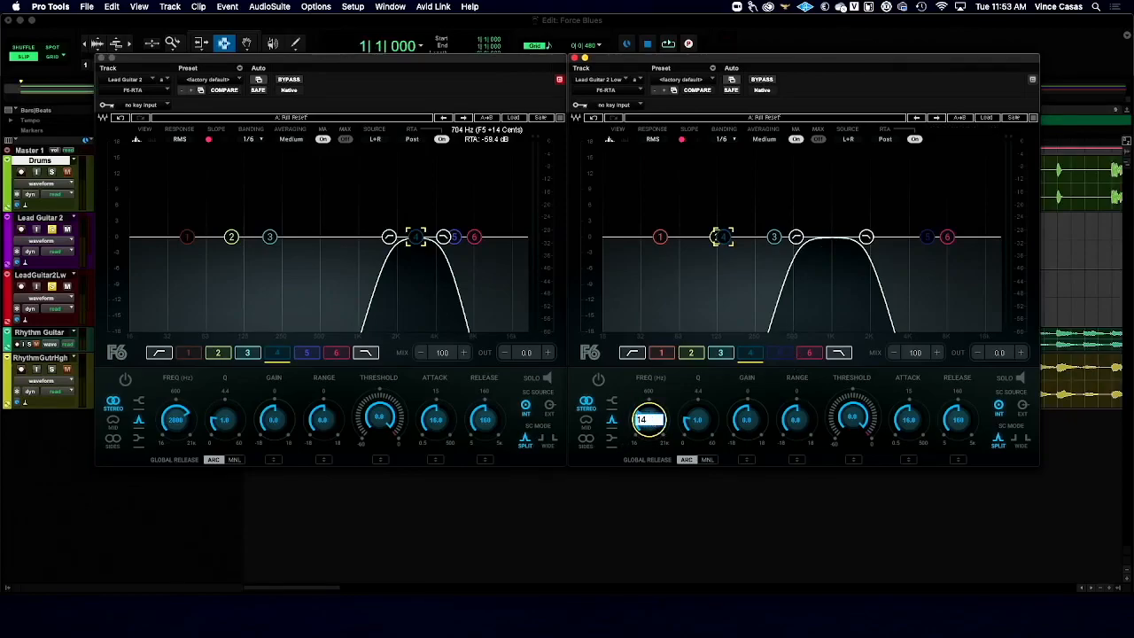
pyautogui.press('Return')
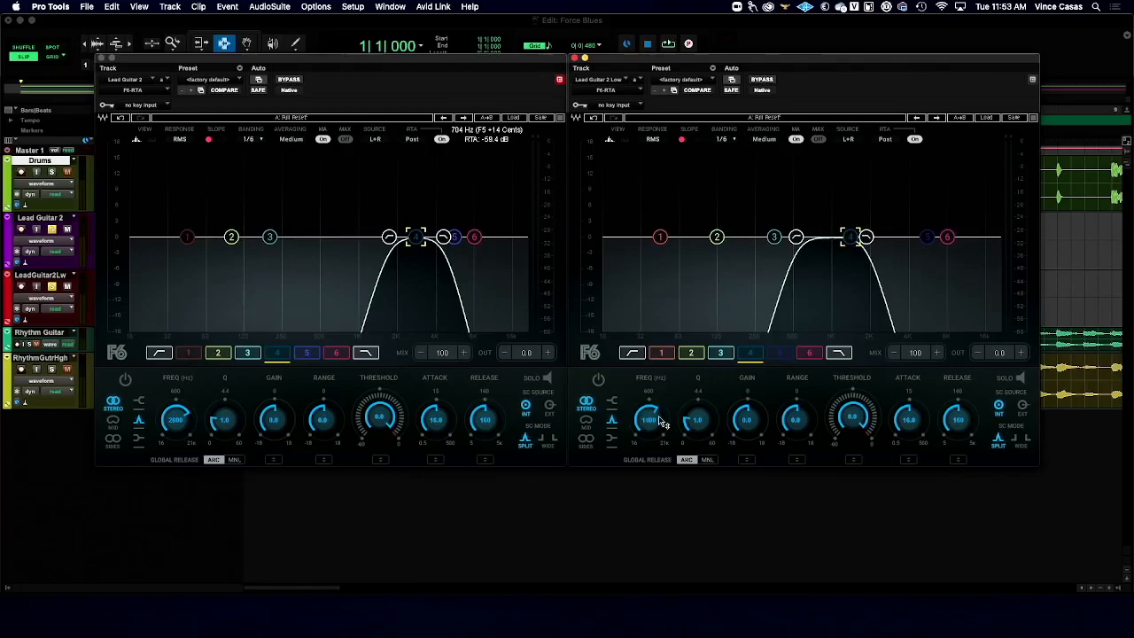
# - Raise Lead Guitar 2 Low's low-pass filter to about 2490 Hz and its high-pass filter to about 881 Hz
pyautogui.moveTo(866, 237); pyautogui.dragTo(882, 236)
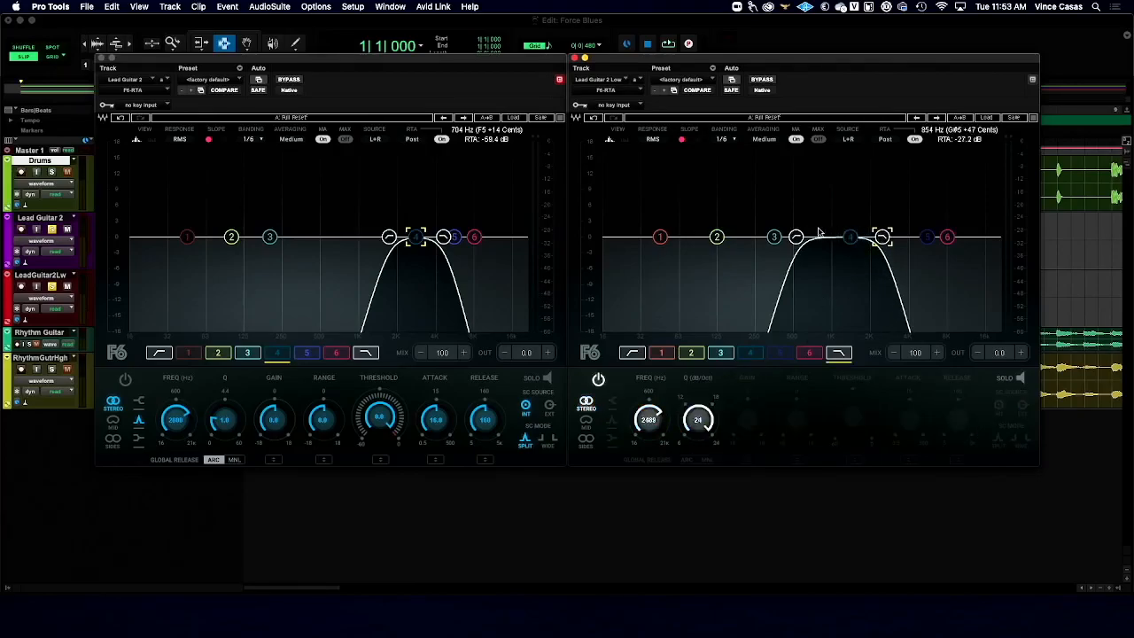
pyautogui.moveTo(795, 237); pyautogui.dragTo(825, 236)
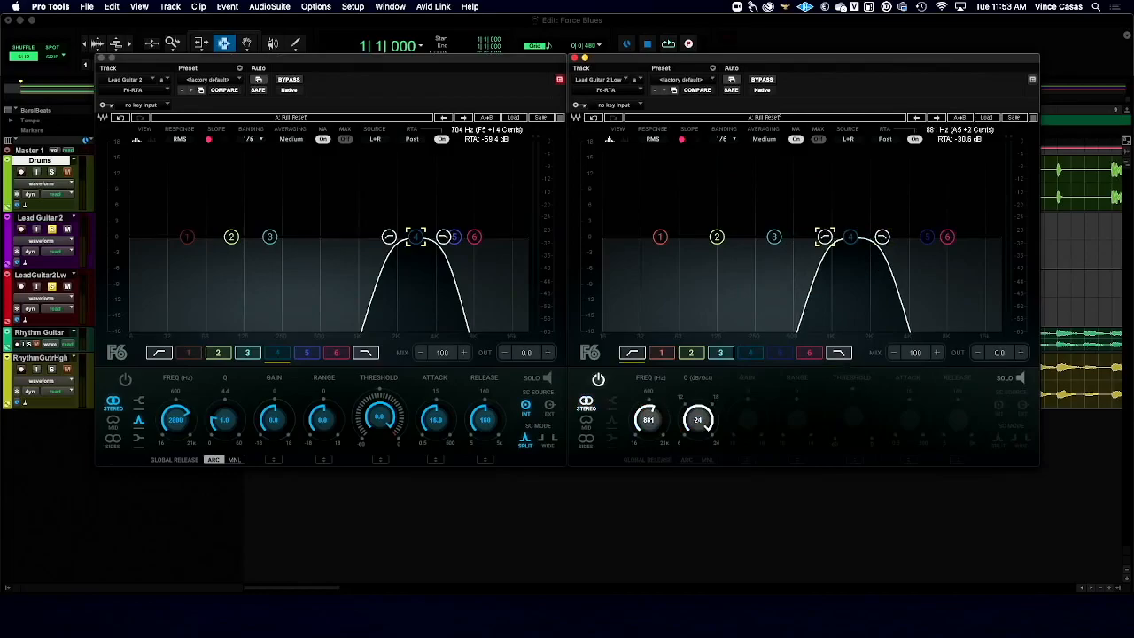
# - Select the Lead Guitar 2 clip starting at bar 17 and play it with both equalizer windows side by side
pyautogui.press('space')
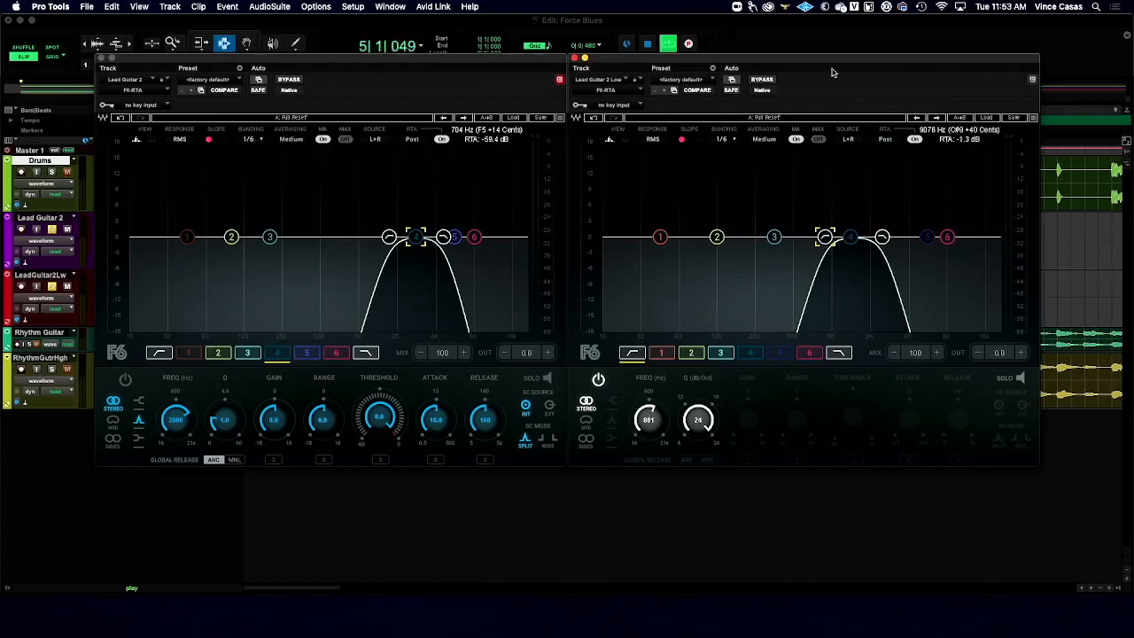
pyautogui.moveTo(824, 63); pyautogui.dragTo(837, 324)
pyautogui.click(830, 266)
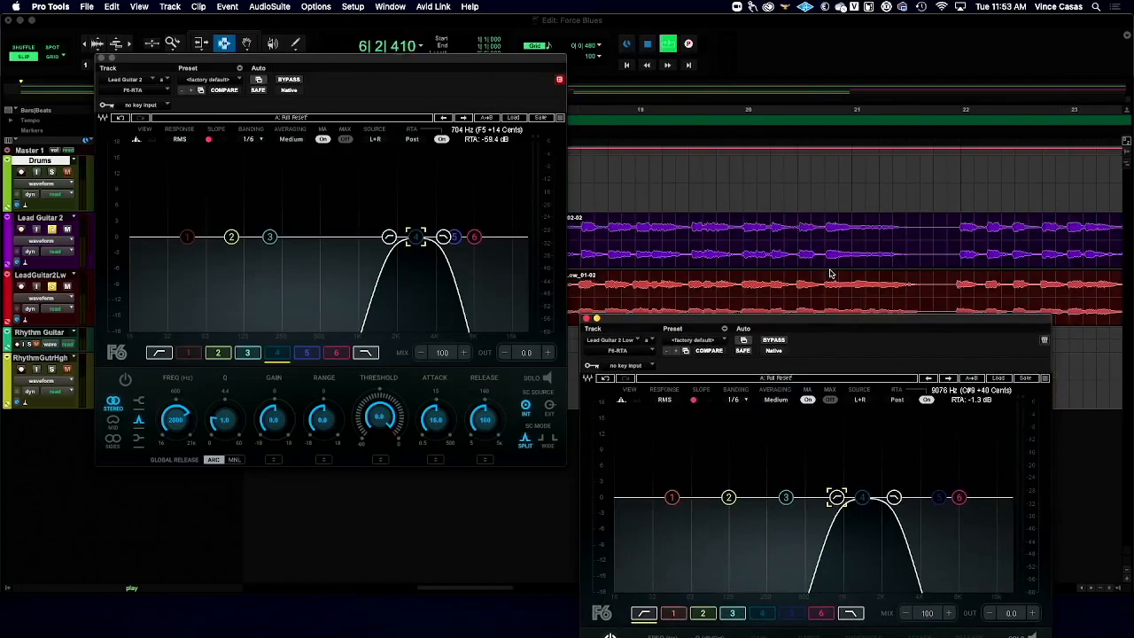
pyautogui.press('space')
pyautogui.moveTo(877, 319); pyautogui.dragTo(866, 59)
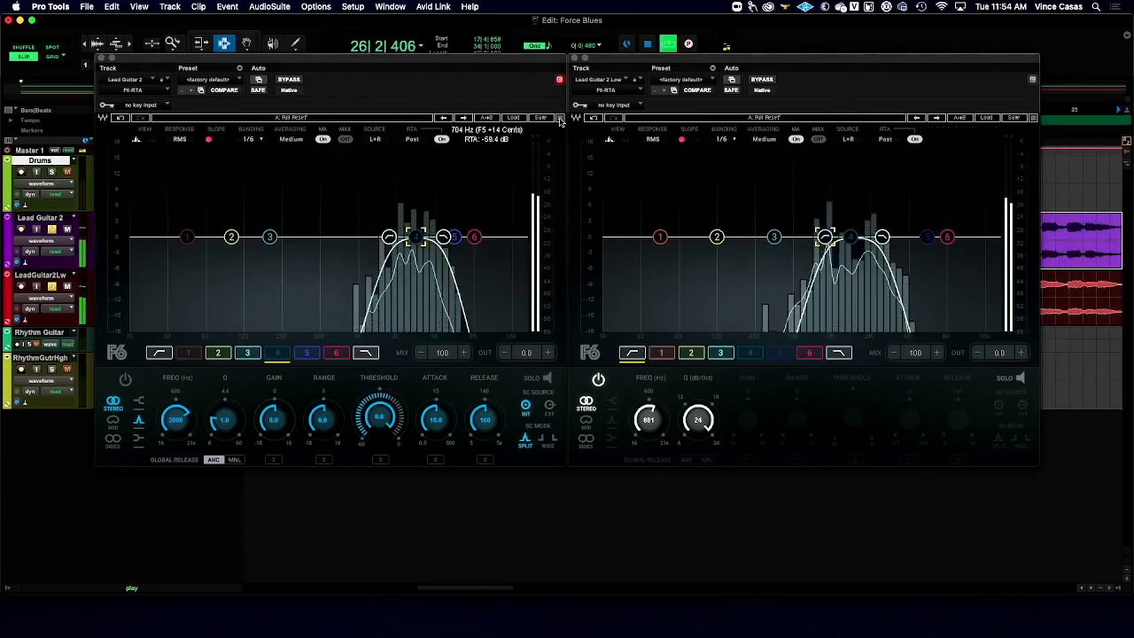
# - Bypass the F6-RTA on Lead Guitar 2 and on Lead Guitar 2 Low during playback, and stop playback
pyautogui.click(288, 79)
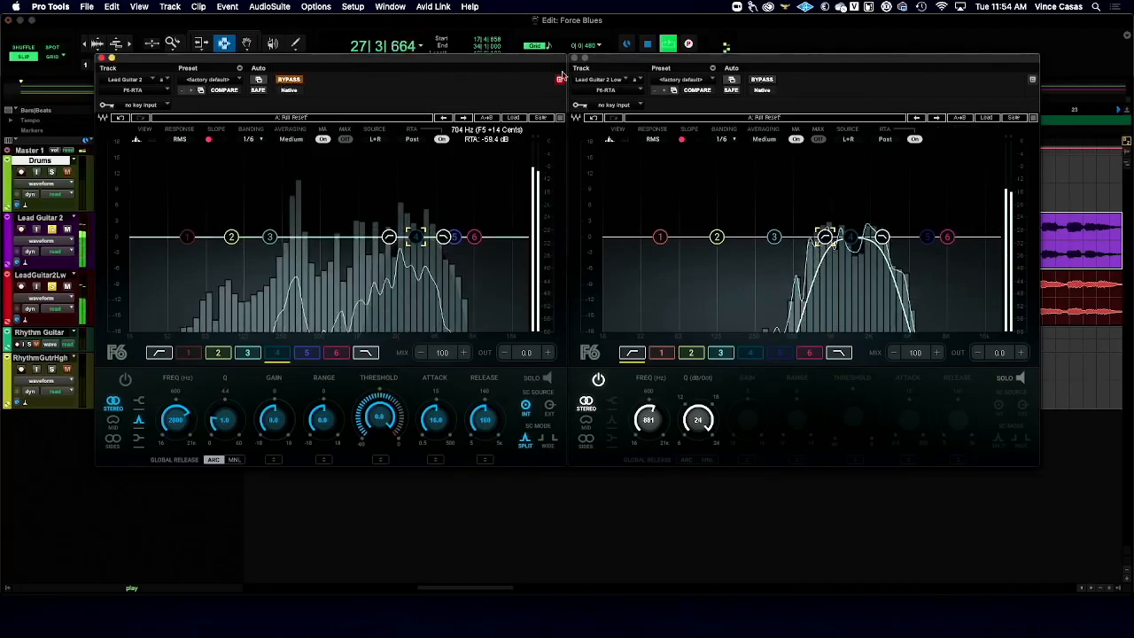
pyautogui.click(770, 81)
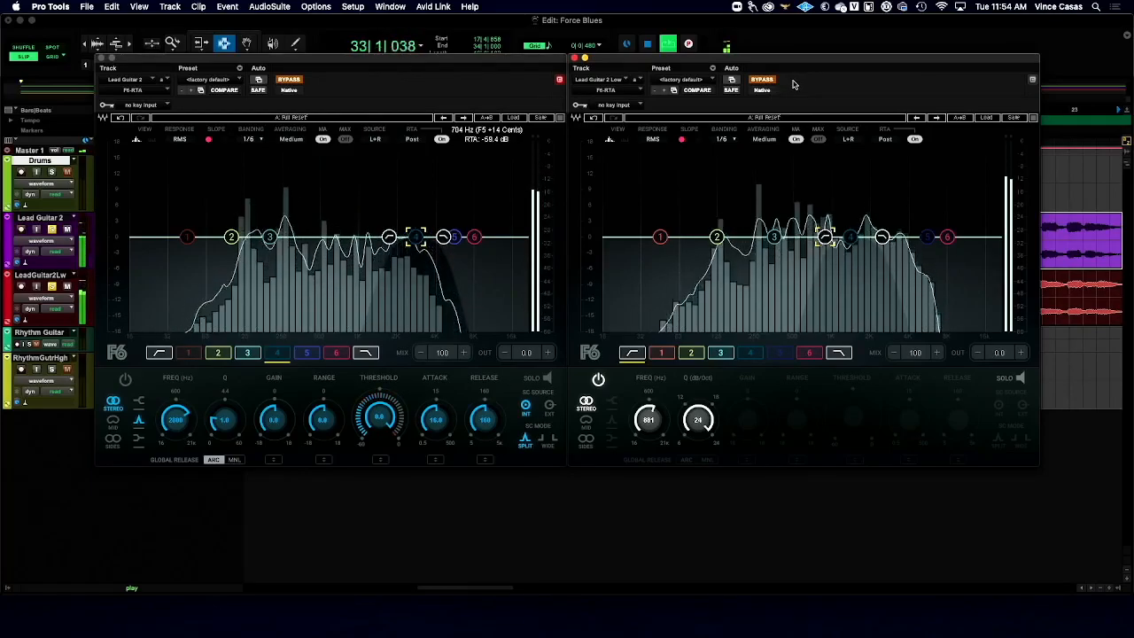
pyautogui.press('space')
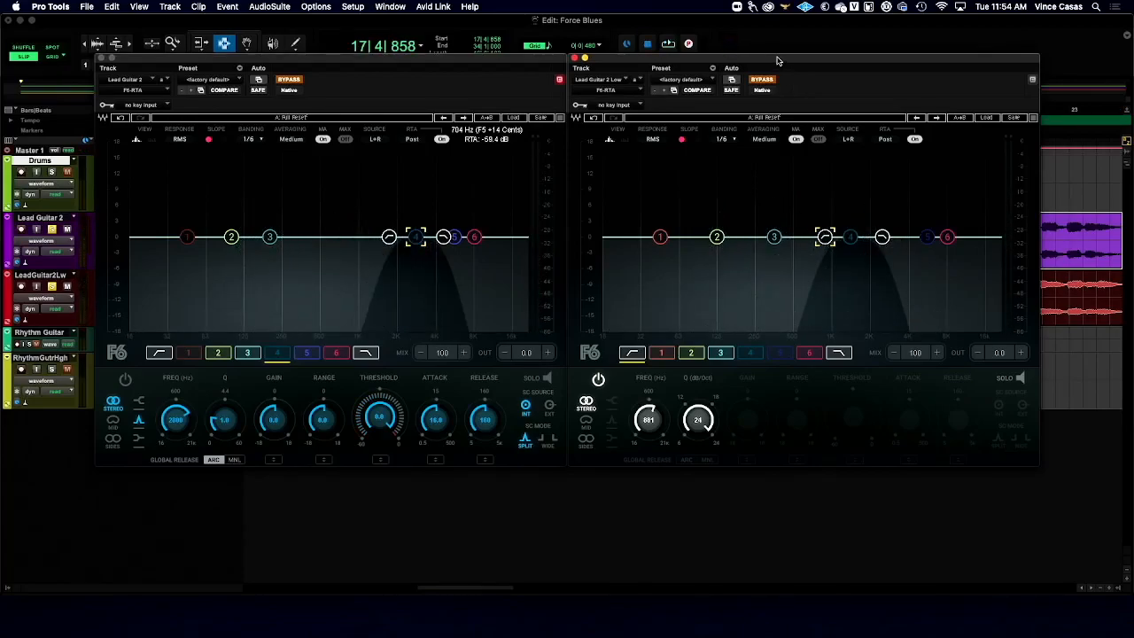
# - Close both F6-RTA windows and fit the whole Force Blues session in the timeline view
pyautogui.click(103, 60)
pyautogui.click(575, 57)
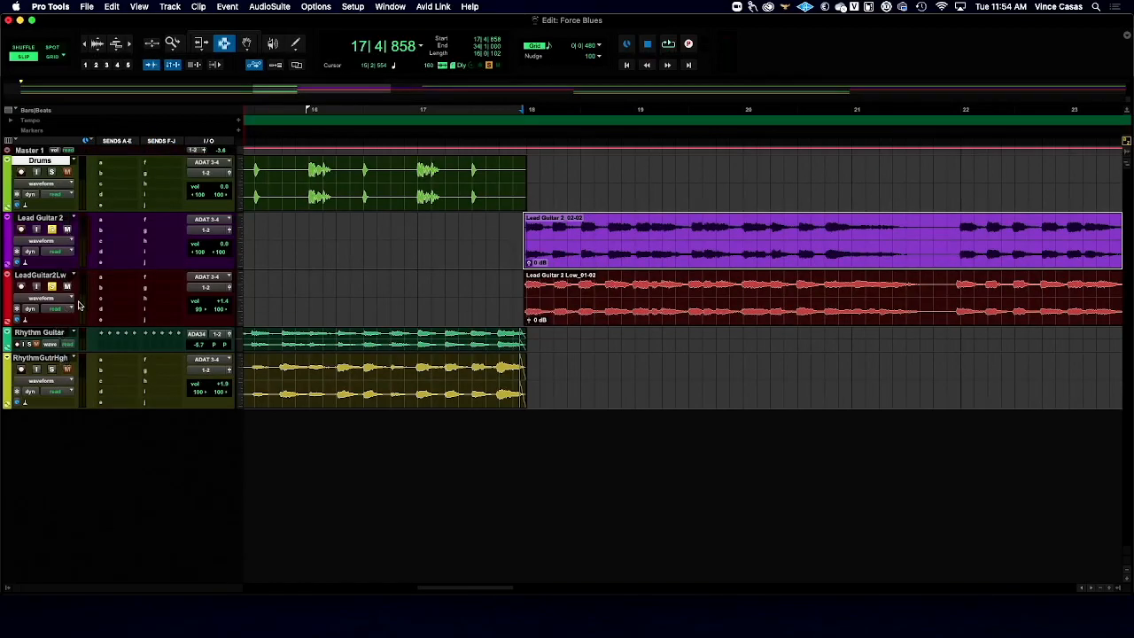
pyautogui.doubleClick(173, 43)
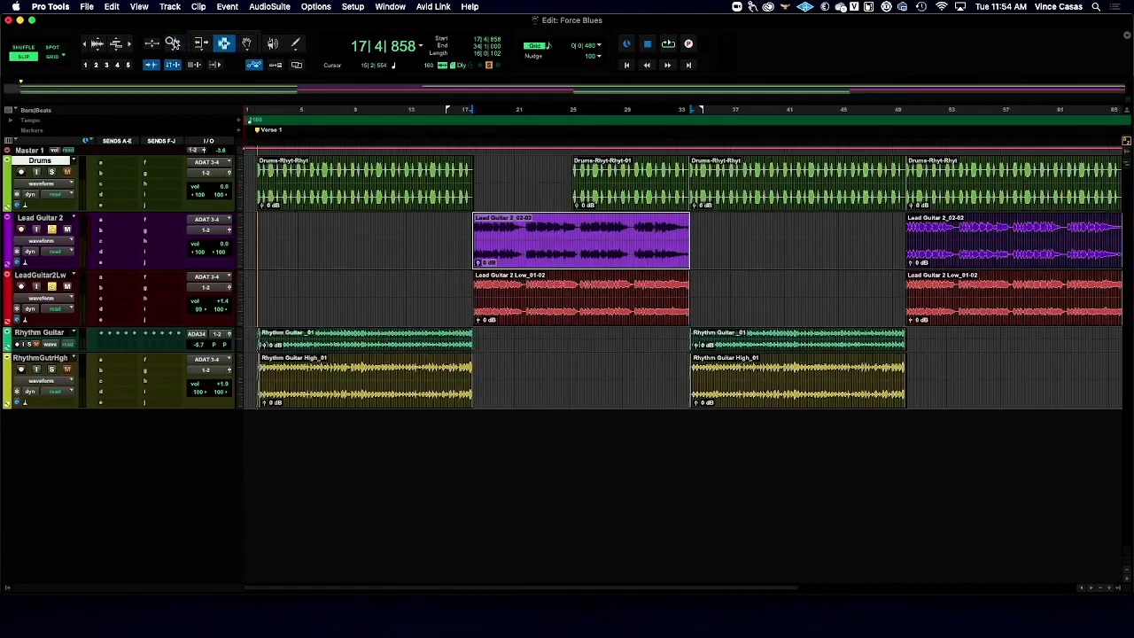